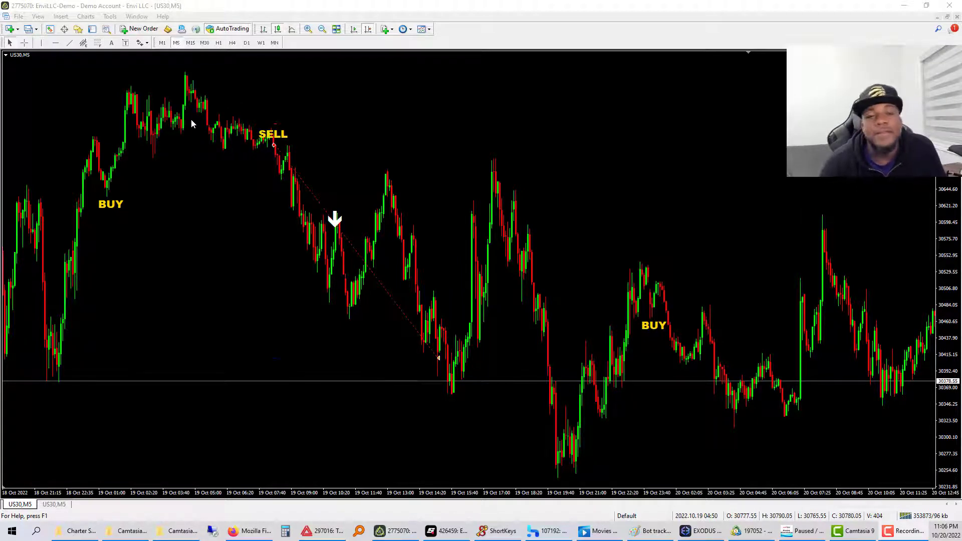
pyautogui.scroll(-10, 233, 229)
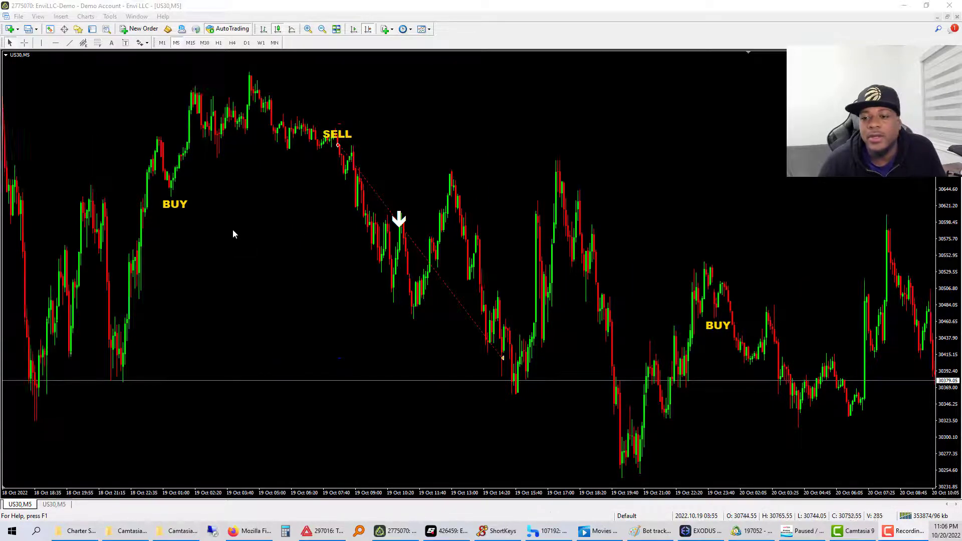
pyautogui.scroll(10, 222, 206)
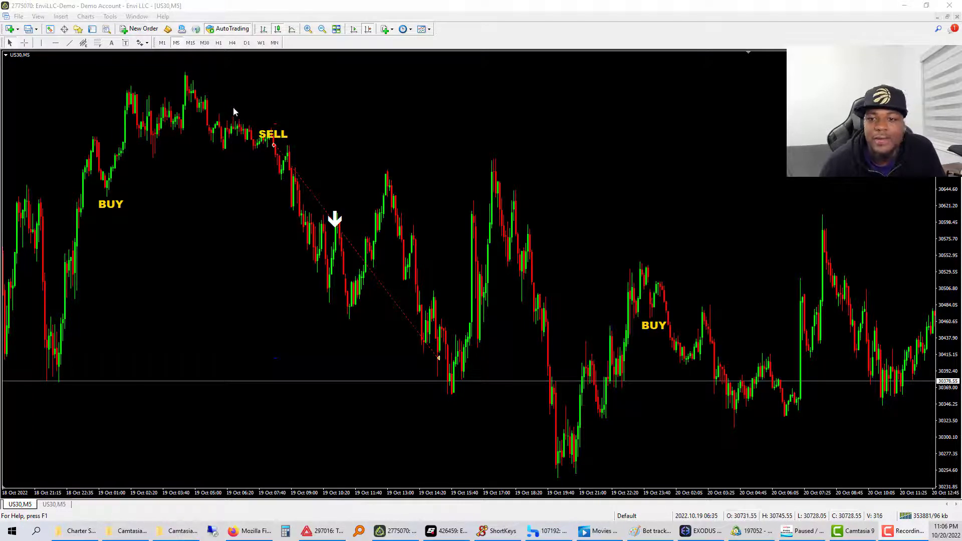
pyautogui.scroll(3, 233, 135)
pyautogui.scroll(-5, 233, 135)
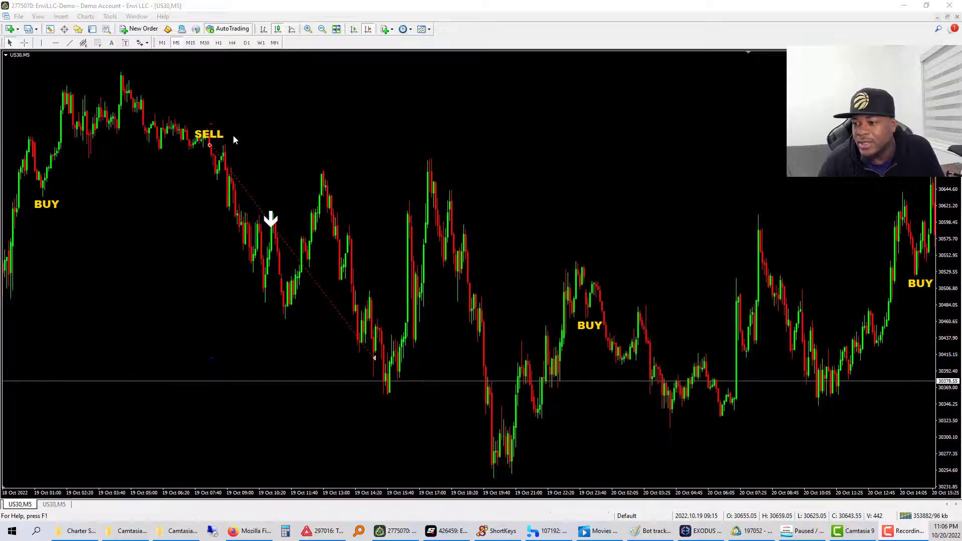
pyautogui.scroll(15, 233, 135)
pyautogui.scroll(-15, 233, 136)
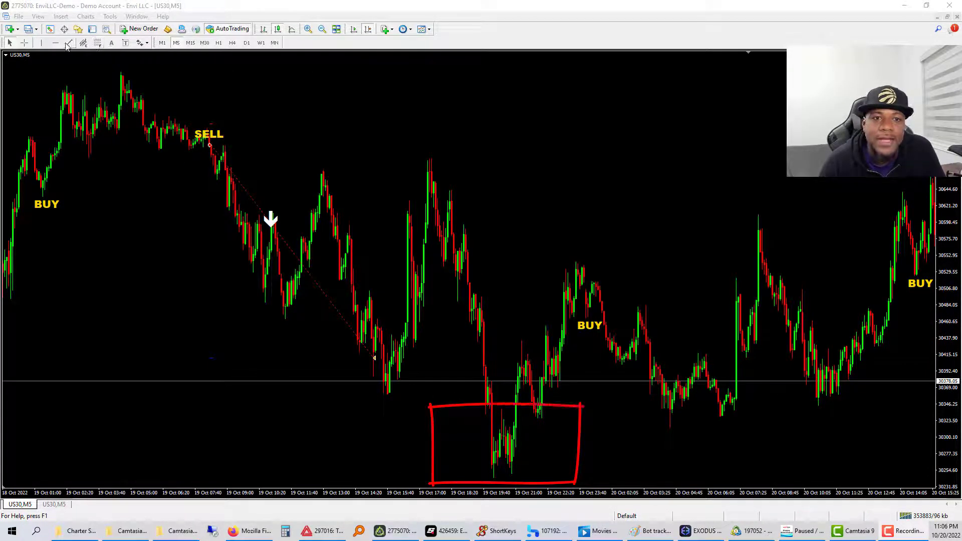
# - Add the Rectangle tool to the line studies toolbar and finish customizing
pyautogui.click(140, 43)
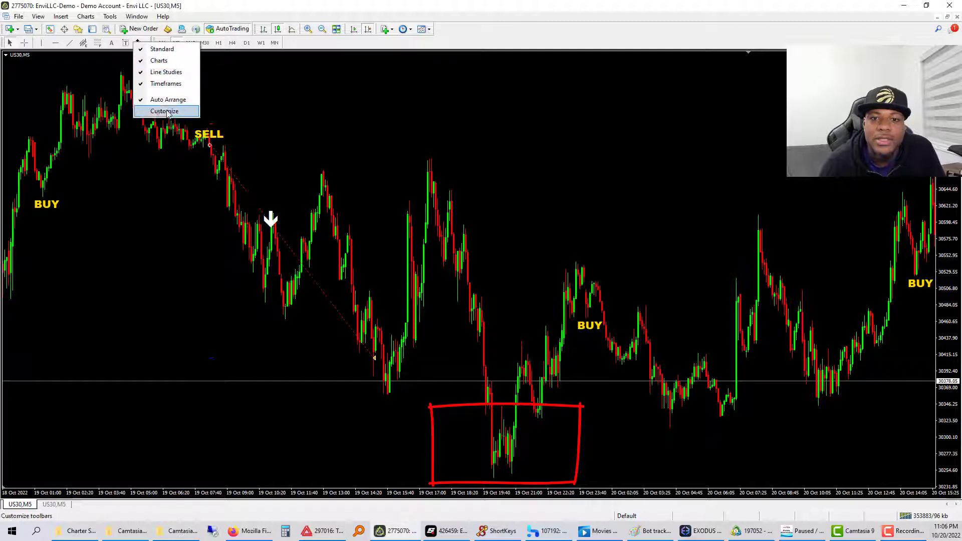
pyautogui.click(175, 155)
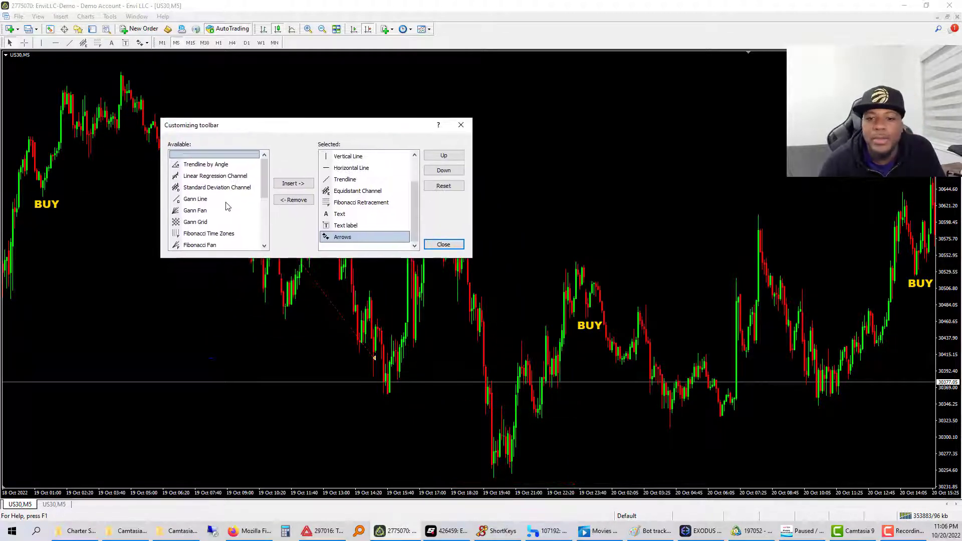
pyautogui.scroll(-3, 230, 200)
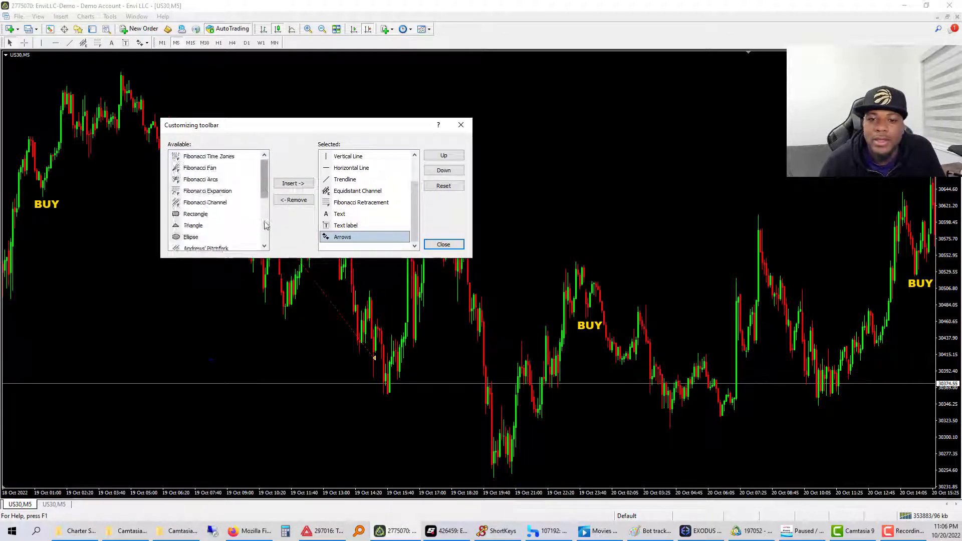
pyautogui.click(190, 194)
pyautogui.click(294, 184)
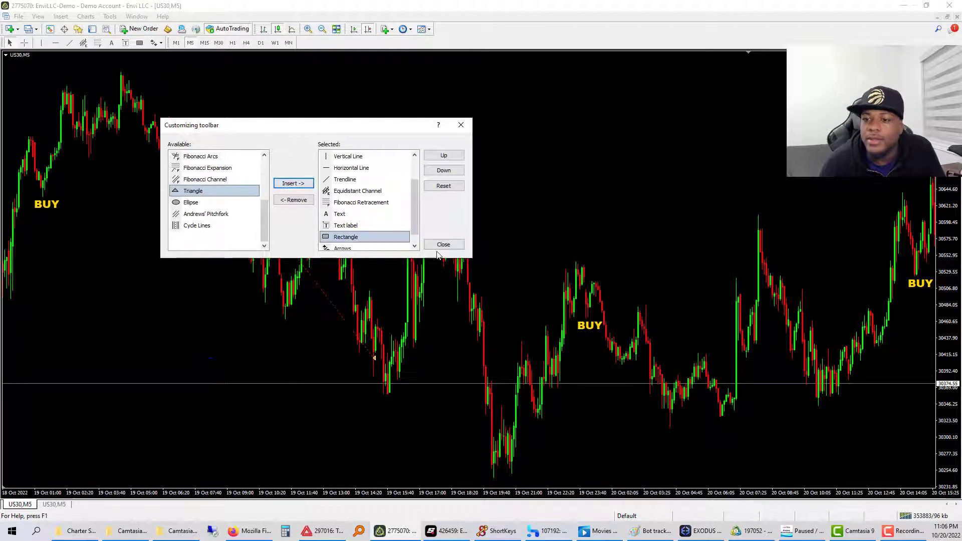
pyautogui.click(443, 244)
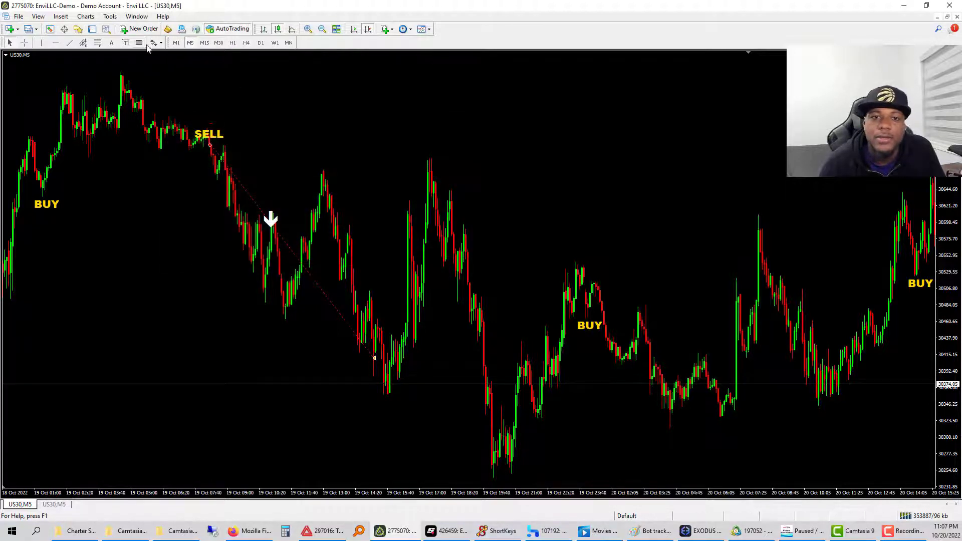
# - Draw a rectangle over the price lows around 19 Oct 19:40 and delete it
pyautogui.moveTo(439, 379); pyautogui.dragTo(594, 477)
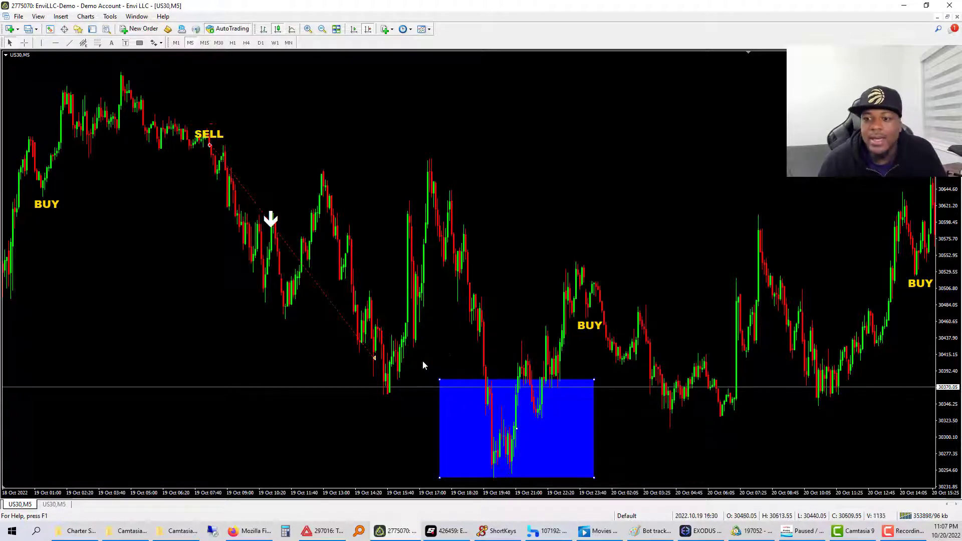
pyautogui.press('Delete')
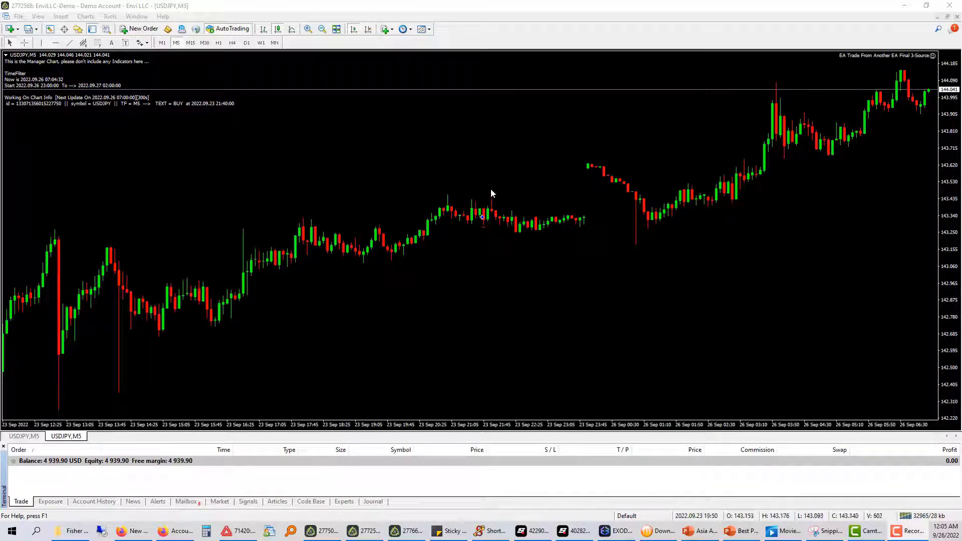
# - Compare the two USDJPY,M5 charts and measure from below the latest candle down to the stop-loss line
pyautogui.click(21, 438)
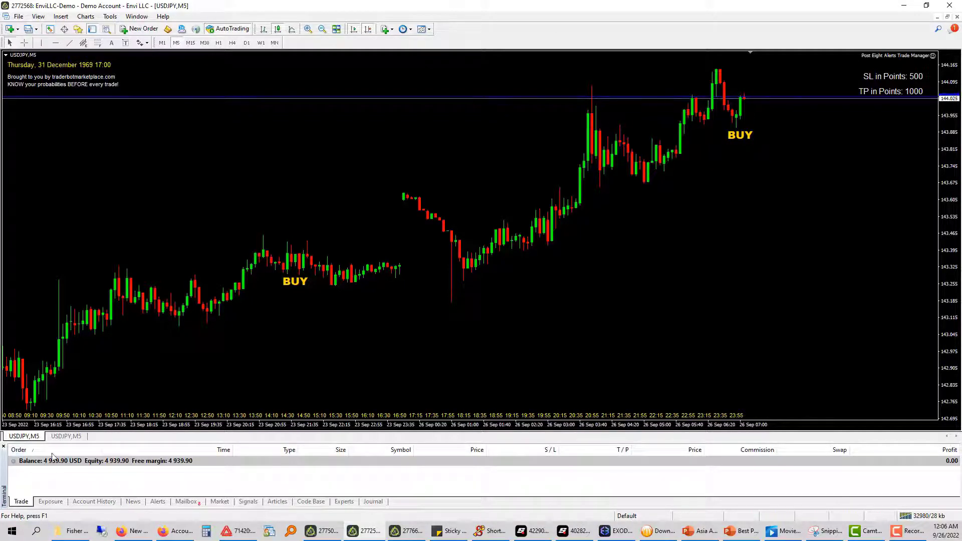
pyautogui.click(68, 437)
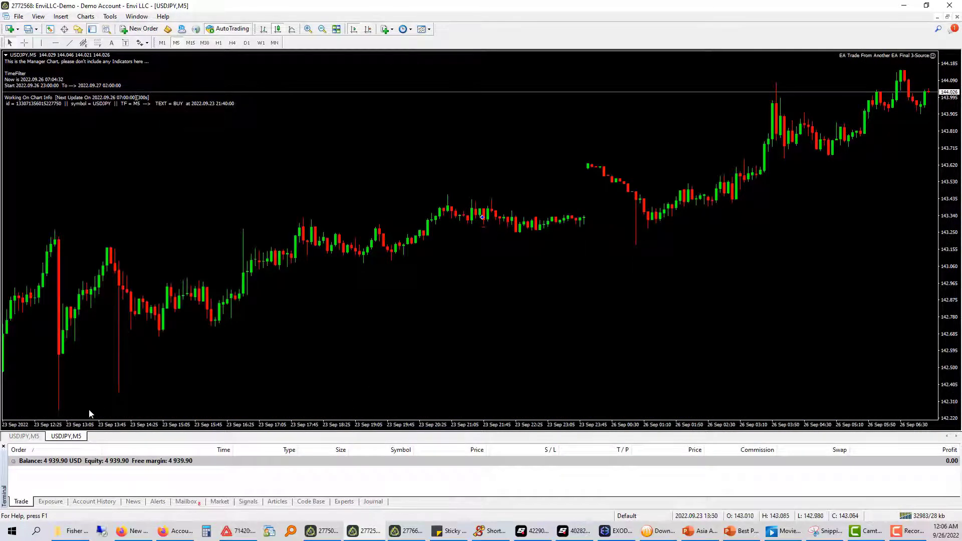
pyautogui.click(24, 436)
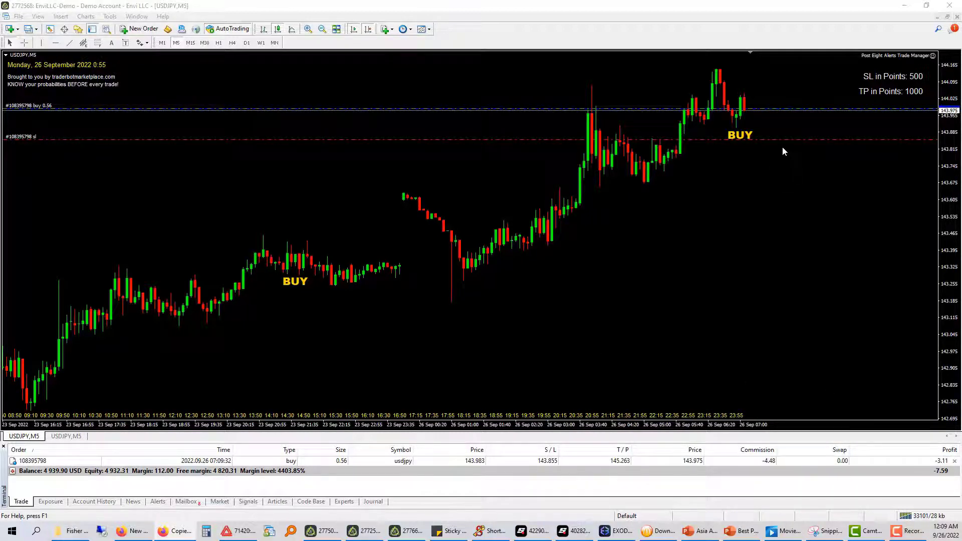
pyautogui.middleClick(746, 120)
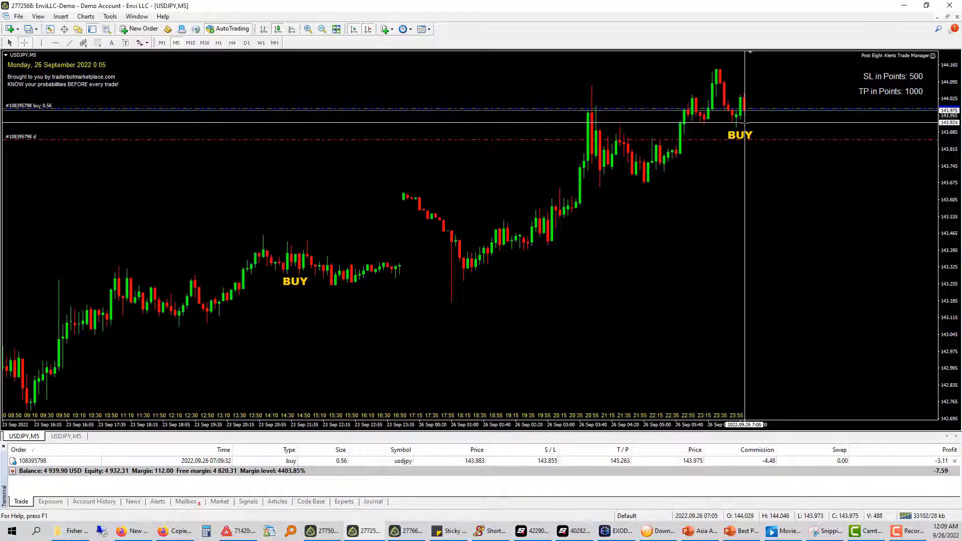
pyautogui.moveTo(745, 122); pyautogui.dragTo(745, 141)
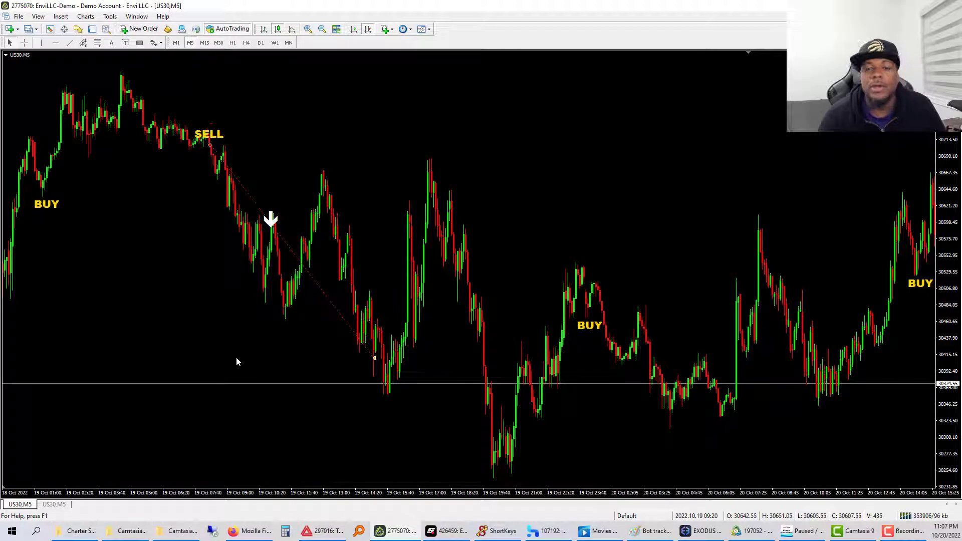
# - Draw a trendline up the US30 rally, from the low near 18 Oct 21:15 past the BUY label
pyautogui.scroll(2, 237, 357)
pyautogui.scroll(-2, 236, 357)
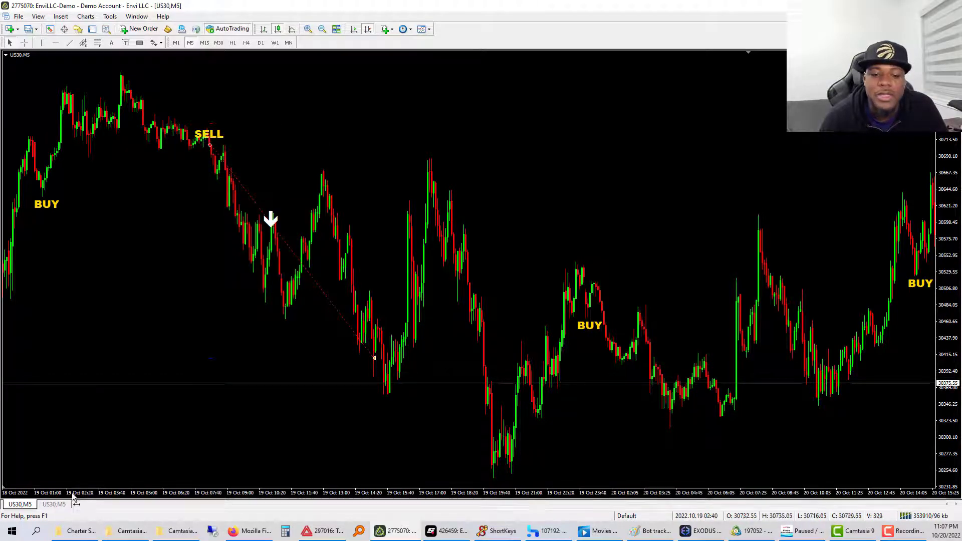
pyautogui.scroll(5, 176, 159)
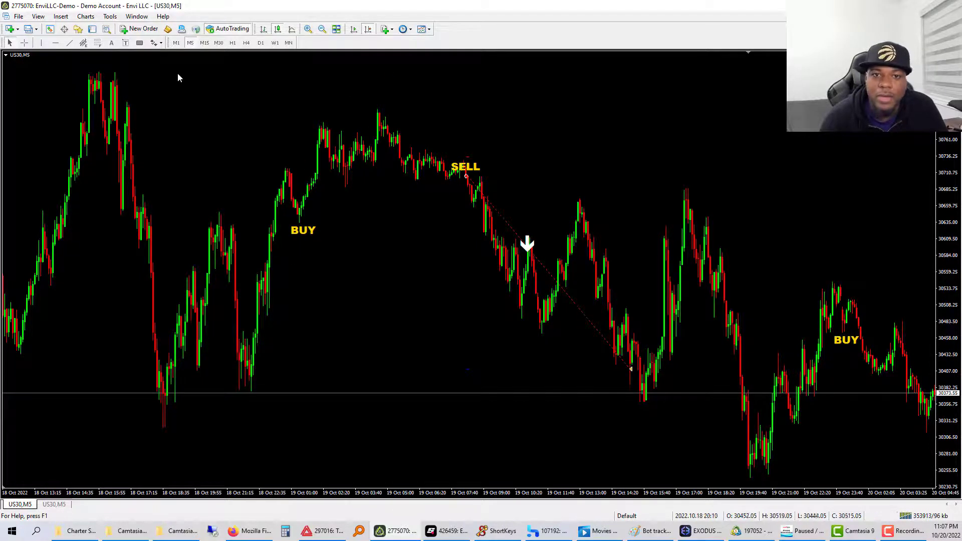
pyautogui.click(69, 43)
pyautogui.moveTo(241, 360)
pyautogui.mouseDown()
pyautogui.moveTo(310, 107)
pyautogui.moveTo(332, 180)
pyautogui.mouseUp()
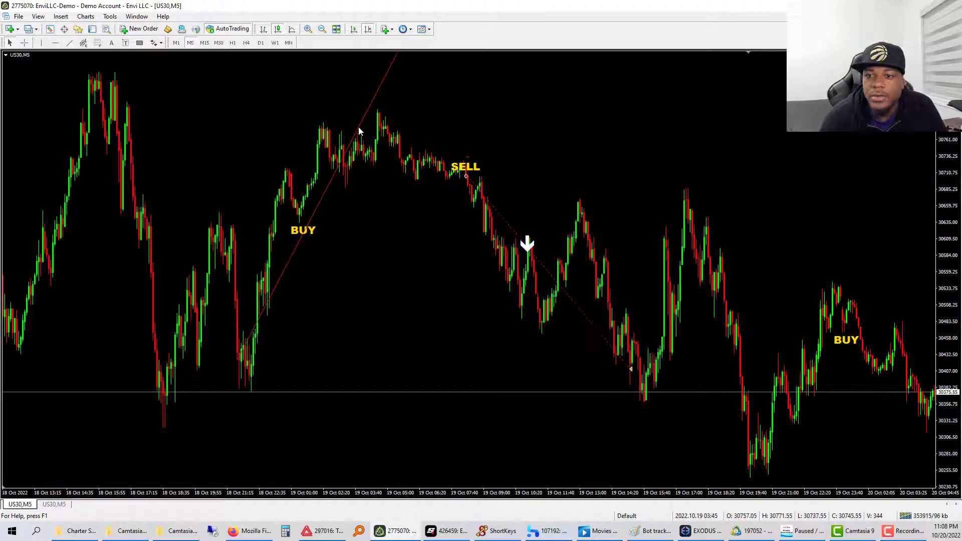
# - Stop the trendline from extending past its end point and move its upper end to the first peak after the BUY label
pyautogui.rightClick(359, 131)
pyautogui.click(396, 134)
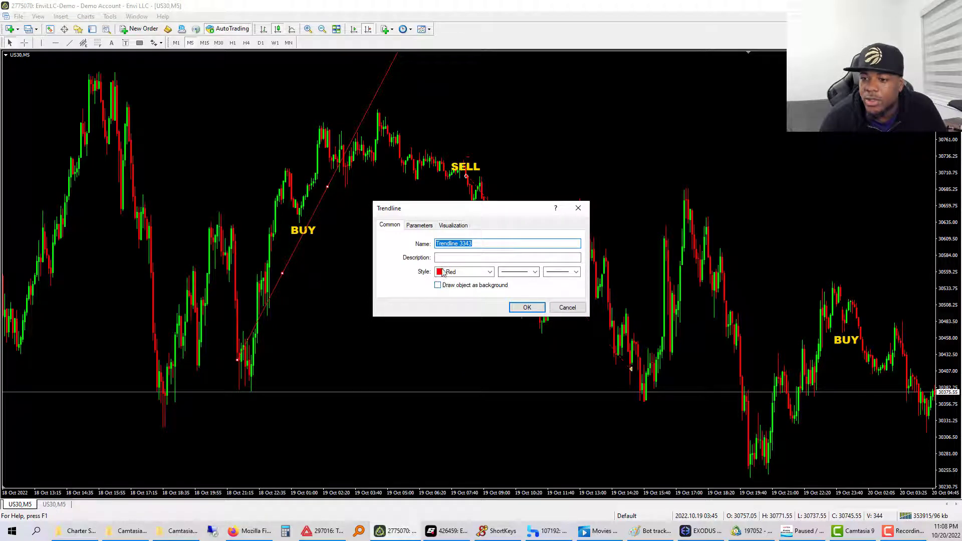
pyautogui.click(419, 225)
pyautogui.click(426, 271)
pyautogui.click(525, 307)
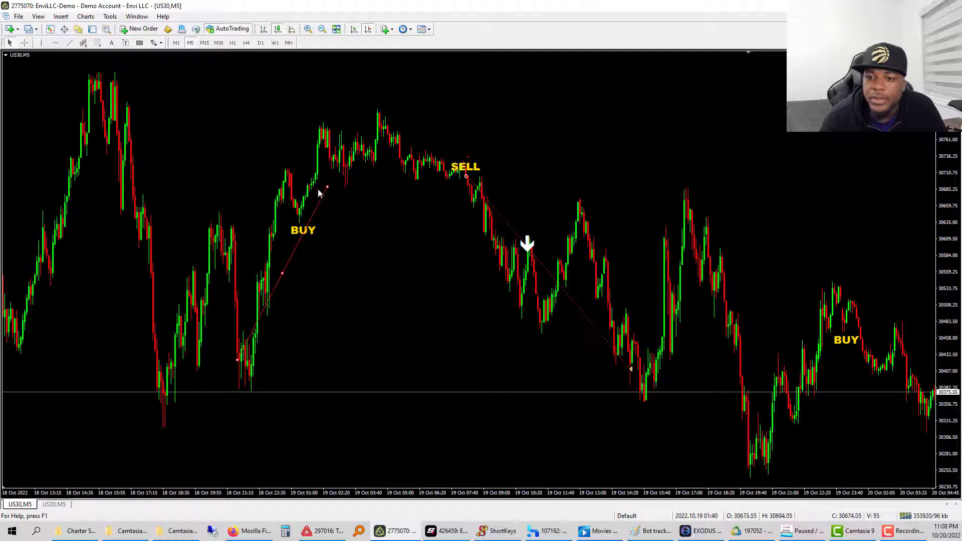
pyautogui.moveTo(327, 187); pyautogui.dragTo(322, 124)
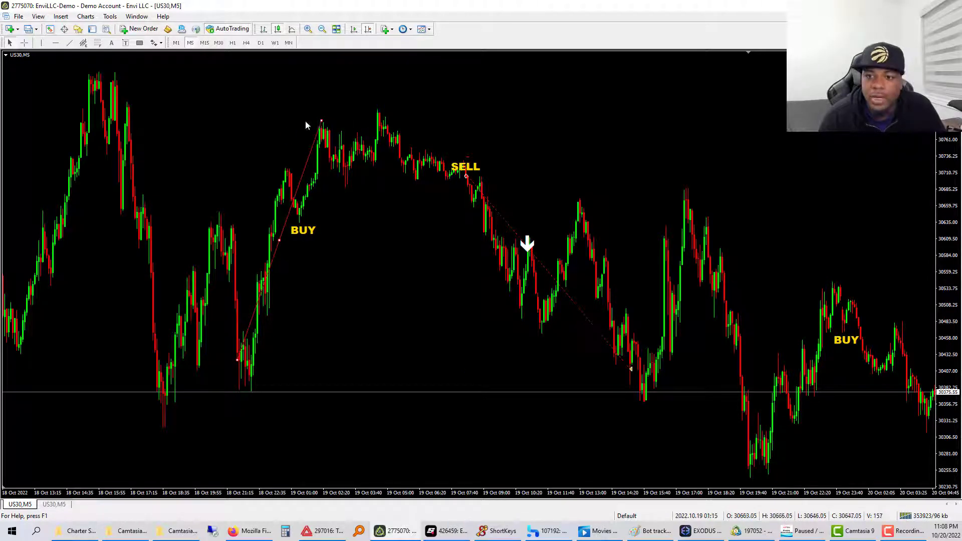
# - Delete the trendline and bring the 17 and 18 October price action into view
pyautogui.press('Delete')
pyautogui.moveTo(353, 272); pyautogui.dragTo(836, 321)
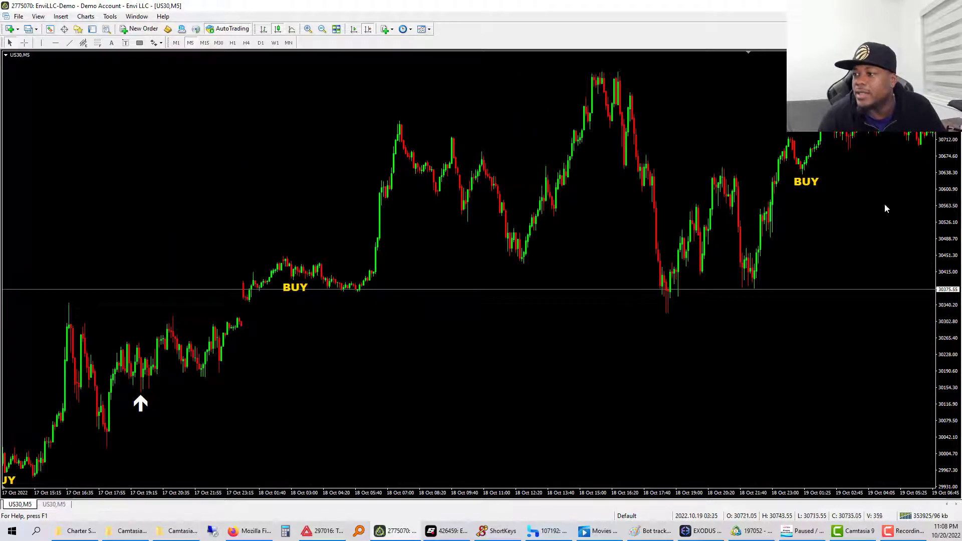
pyautogui.moveTo(762, 289); pyautogui.dragTo(765, 251)
pyautogui.moveTo(841, 251); pyautogui.dragTo(794, 274)
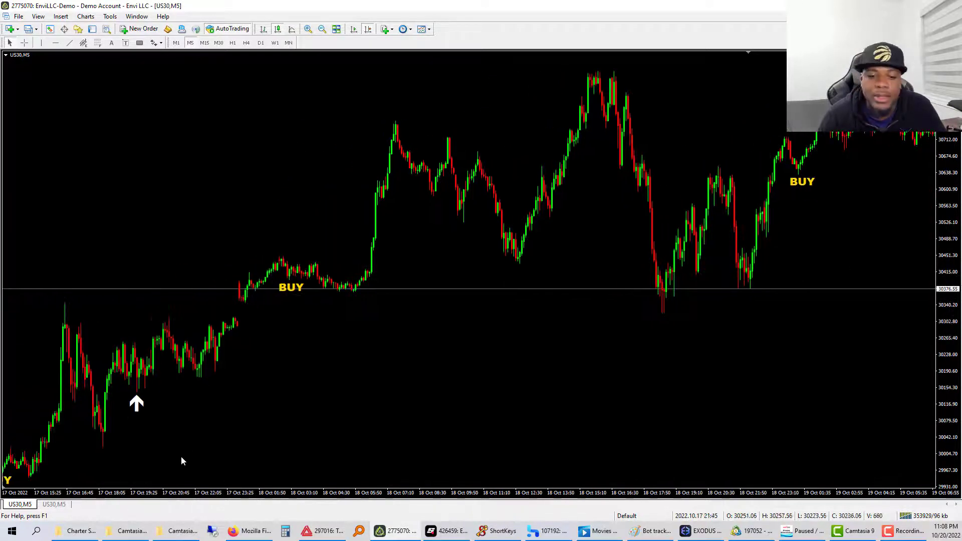
# - Open the properties of the expert advisor attached to the second US30,M5 chart
pyautogui.click(54, 505)
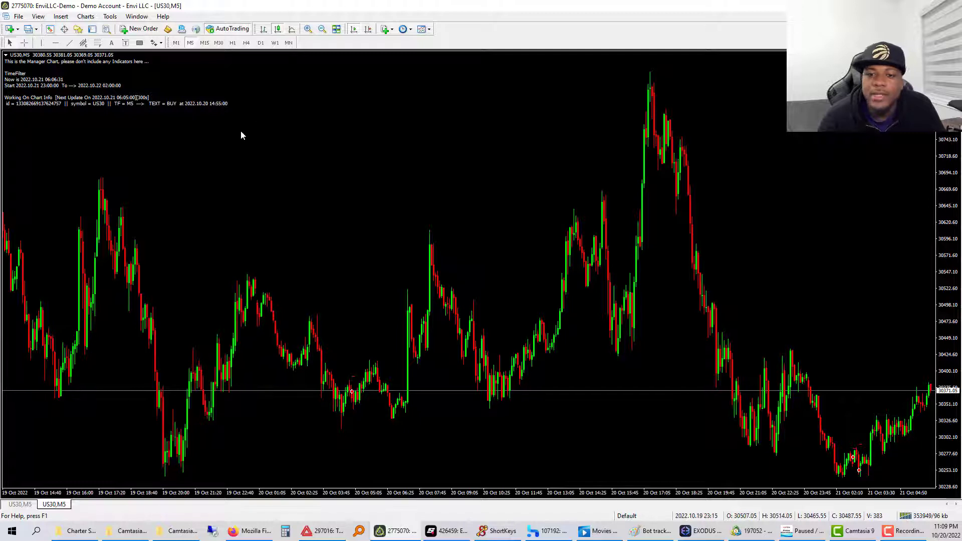
pyautogui.rightClick(292, 107)
pyautogui.moveTo(351, 185)
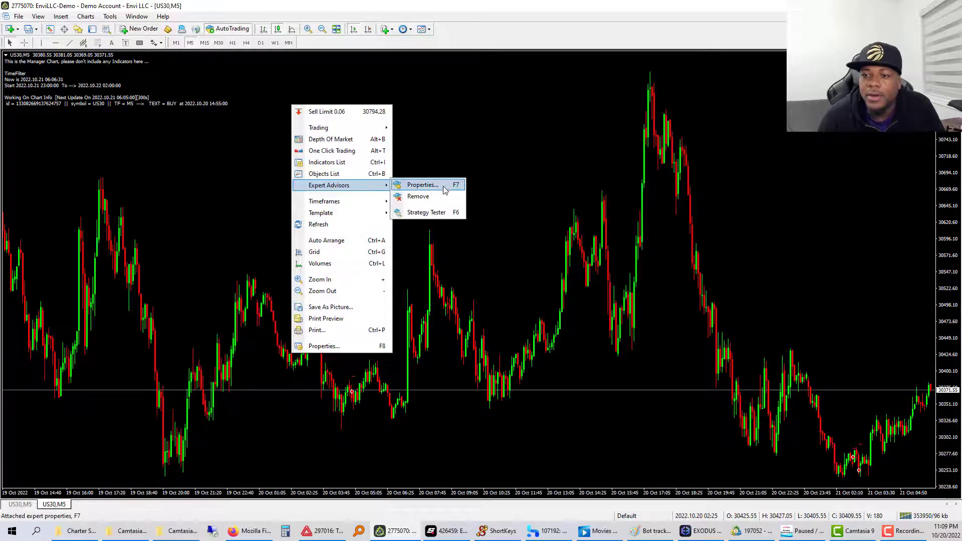
pyautogui.click(421, 185)
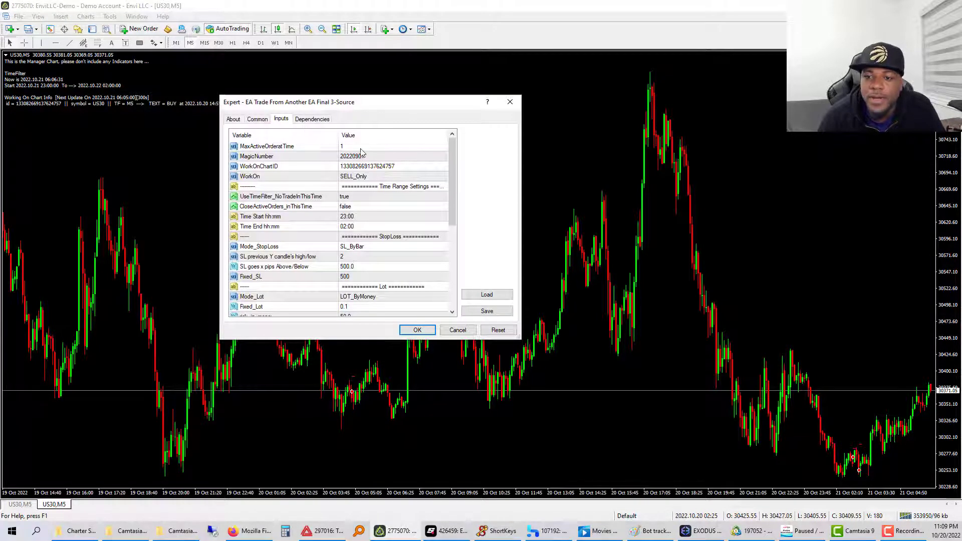
# - Review the MaxActiveOrderatTime and WorkOn inputs with the available trade directions, and close the expert properties without changes
pyautogui.click(354, 146)
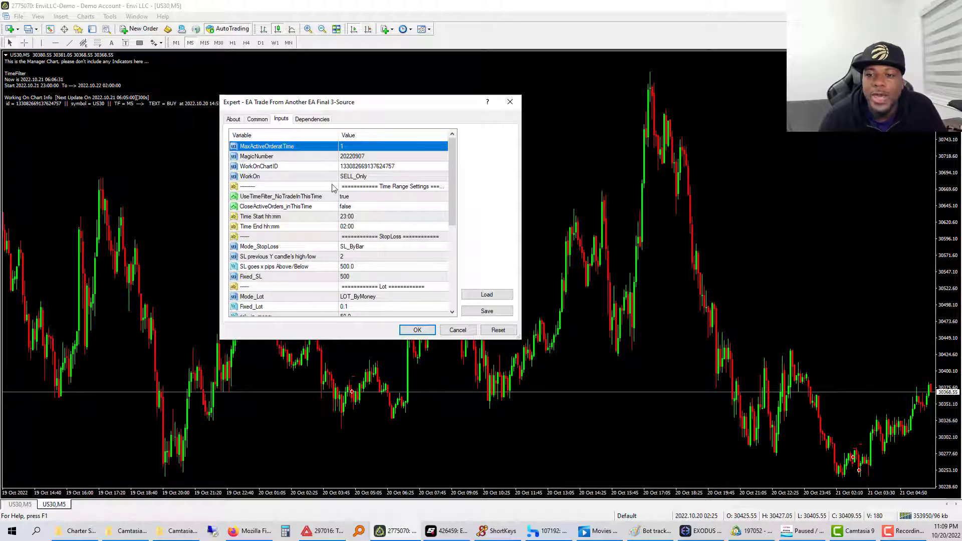
pyautogui.click(369, 179)
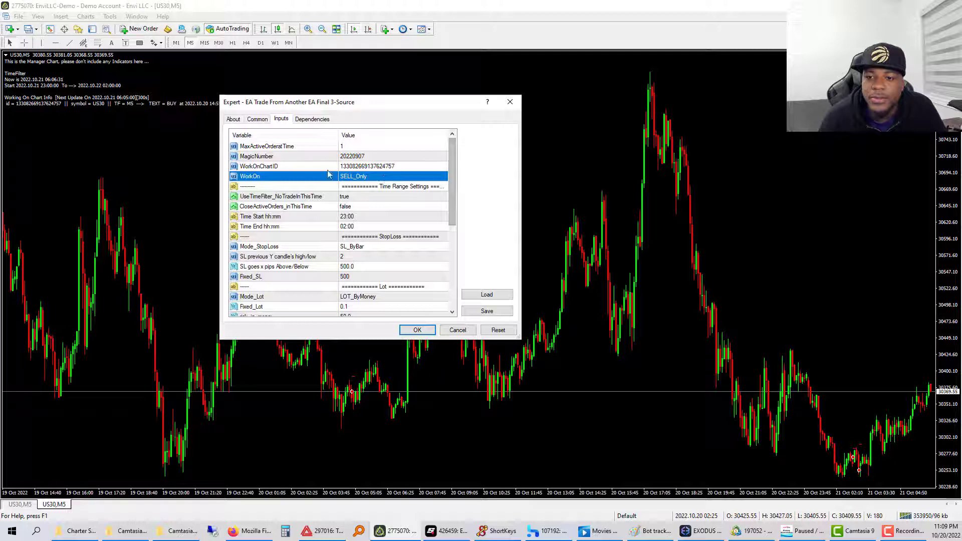
pyautogui.click(365, 179)
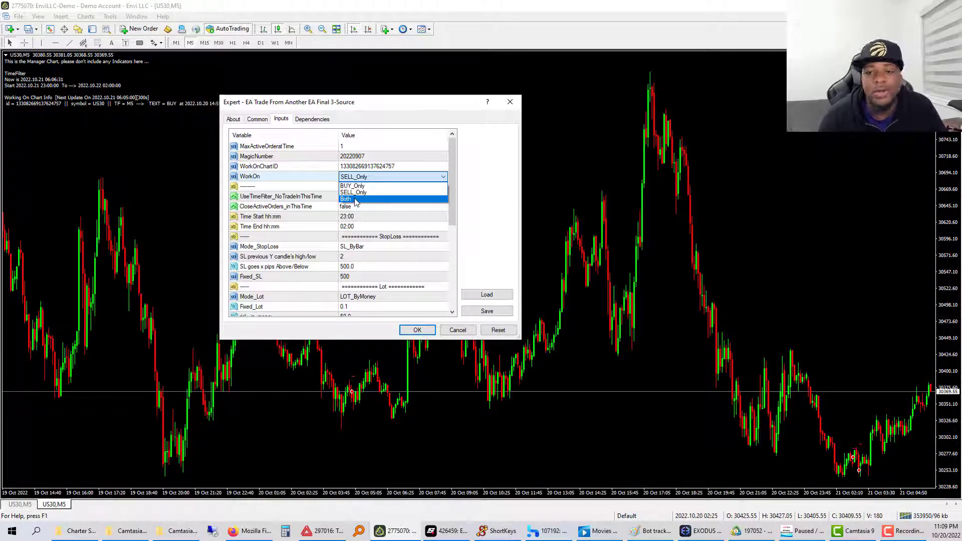
pyautogui.click(322, 184)
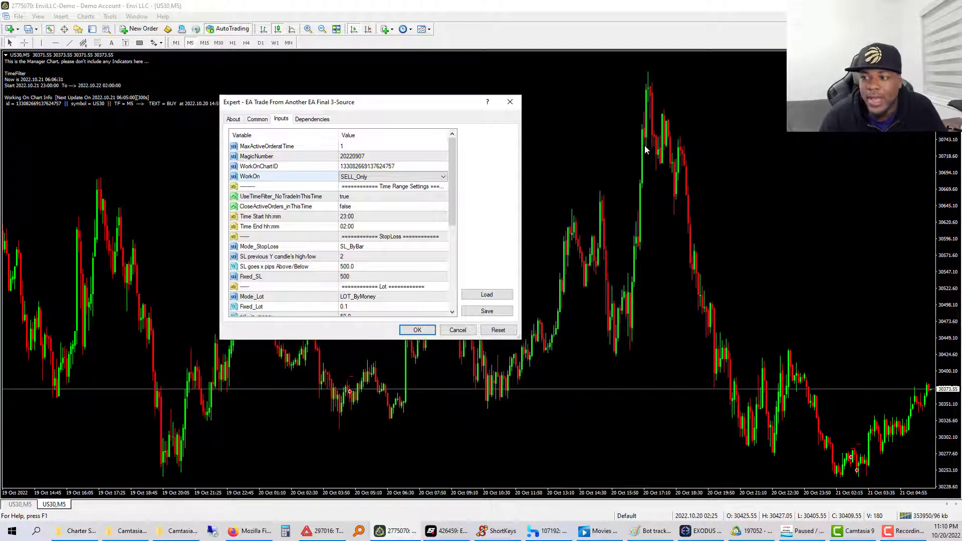
pyautogui.click(510, 101)
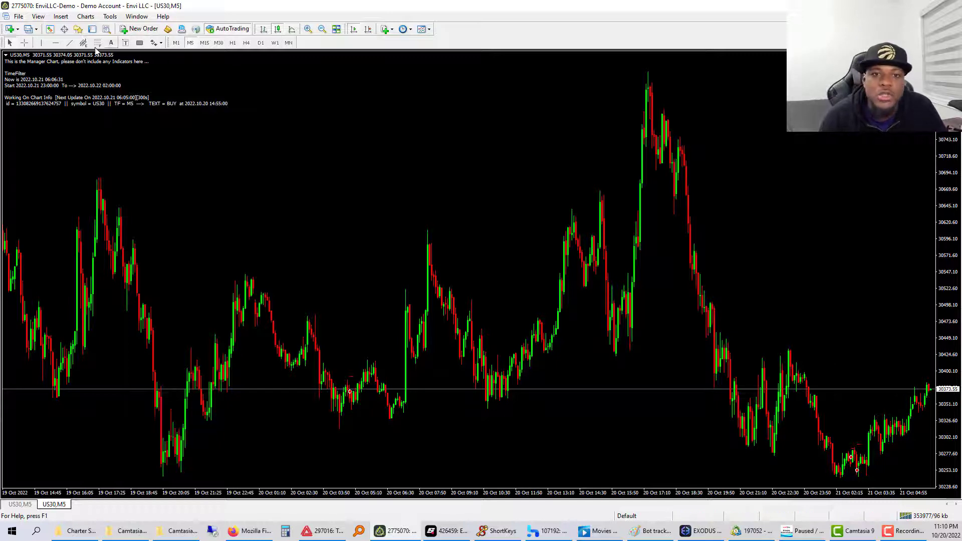
# - Draw a trendline down the sell-off from the 20 Oct peak to the 21 Oct low
pyautogui.click(70, 42)
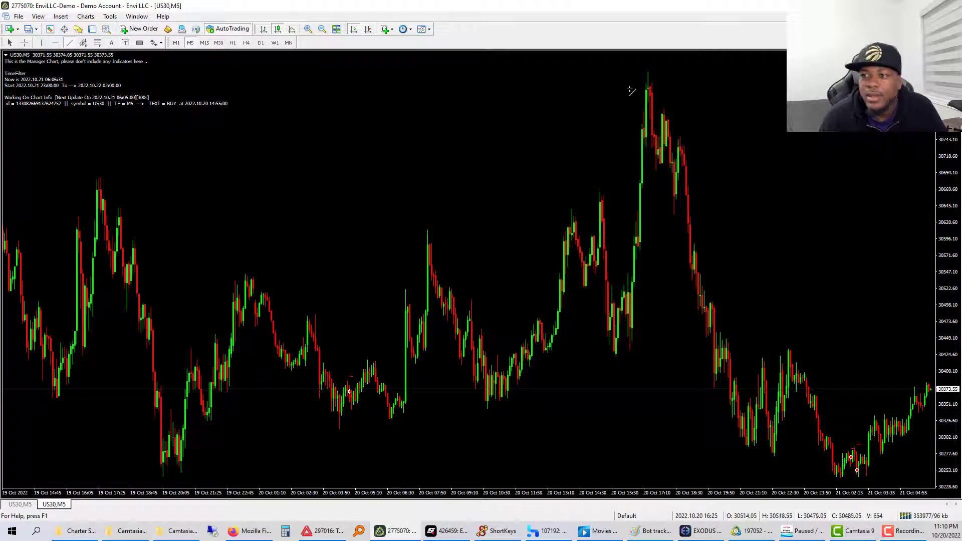
pyautogui.moveTo(647, 81); pyautogui.dragTo(824, 475)
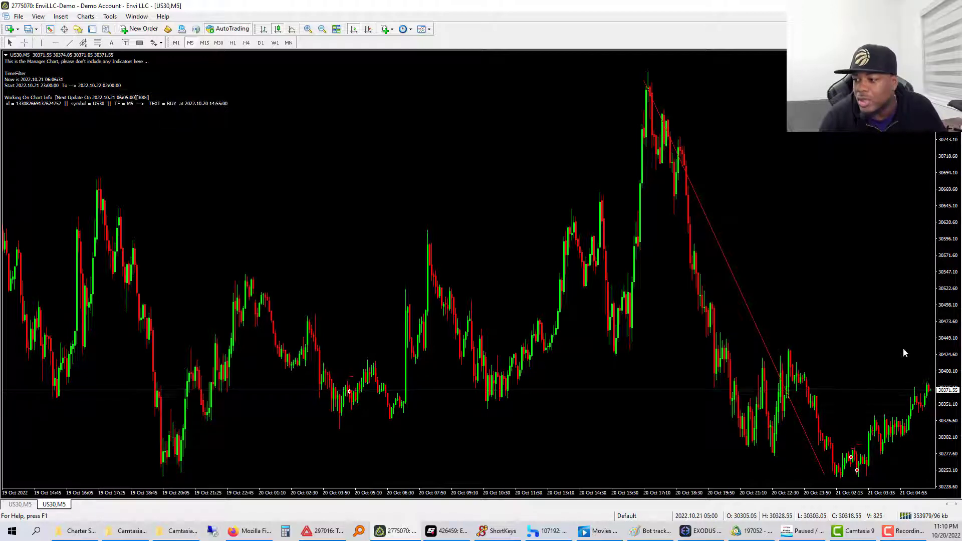
# - Open the properties of the expert advisor on the second US30,M5 chart and set WorkOn to BUY_Only
pyautogui.rightClick(271, 116)
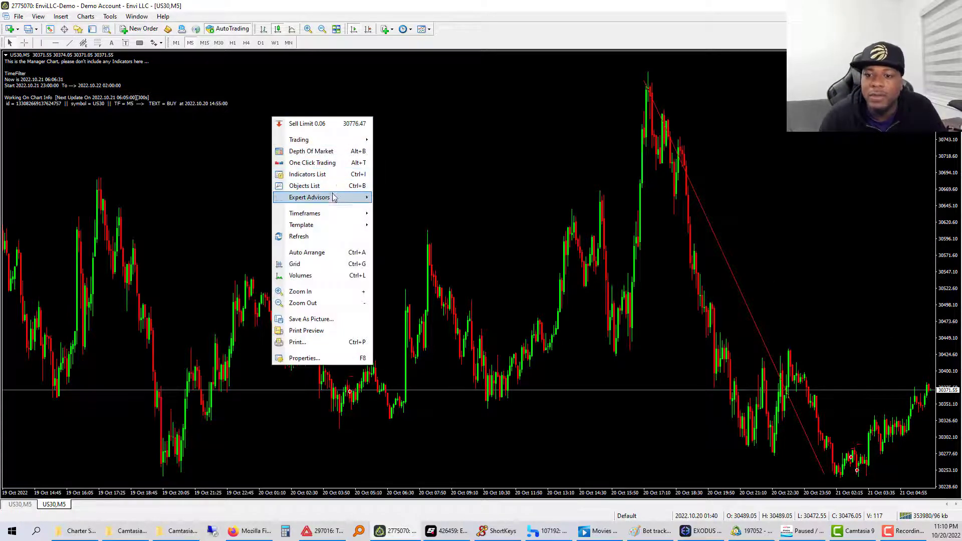
pyautogui.moveTo(333, 199)
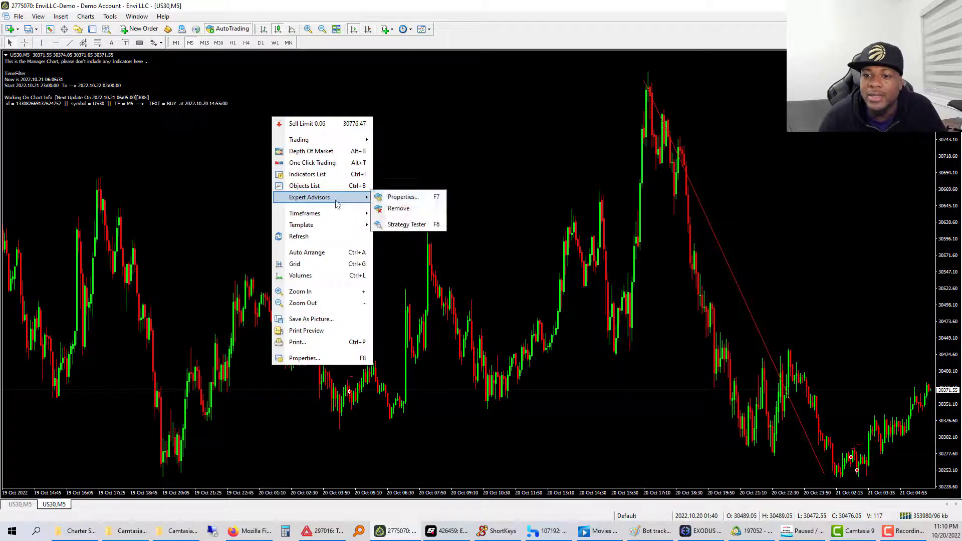
pyautogui.click(410, 198)
pyautogui.doubleClick(372, 178)
pyautogui.click(372, 180)
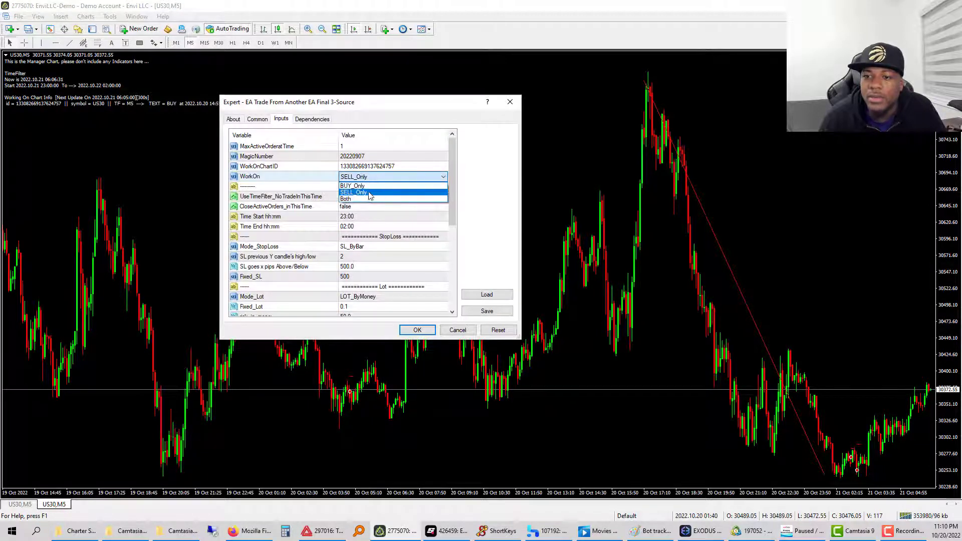
pyautogui.click(362, 186)
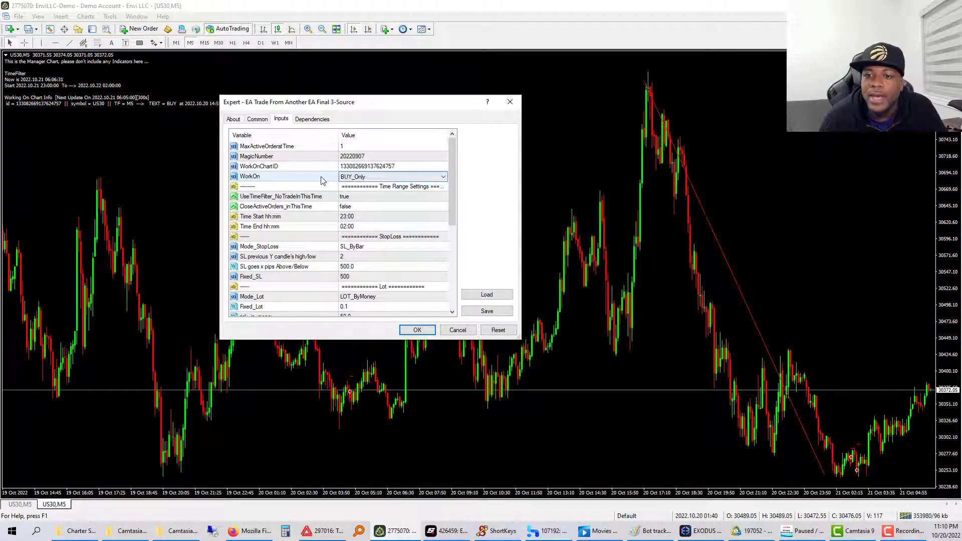
# - Close the expert properties without applying the WorkOn change and delete the trendline along the 20 October sell-off
pyautogui.click(325, 181)
pyautogui.click(386, 169)
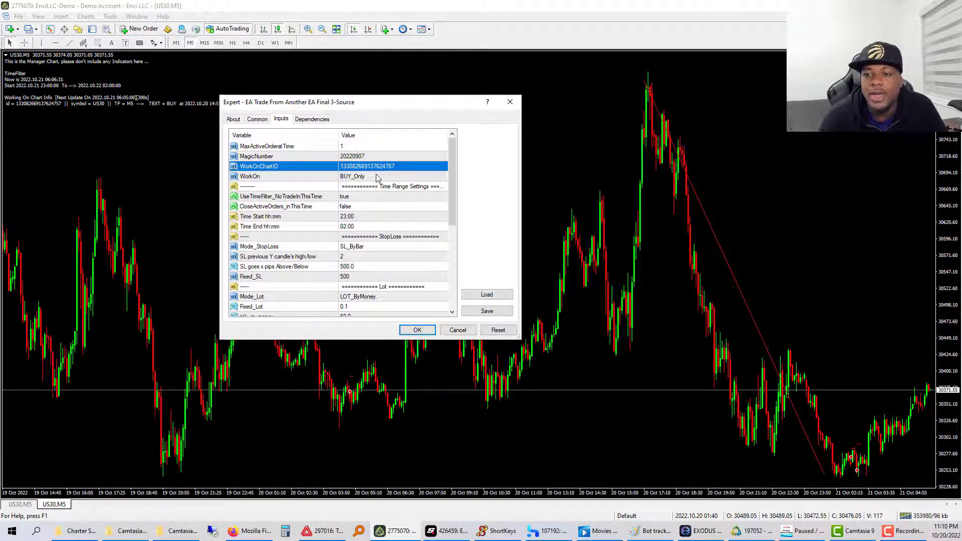
pyautogui.click(377, 178)
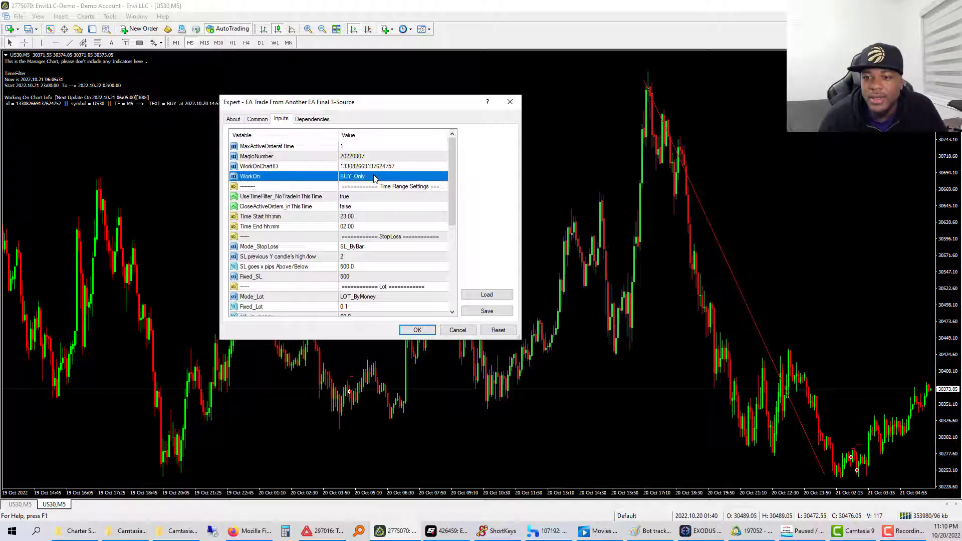
pyautogui.click(509, 104)
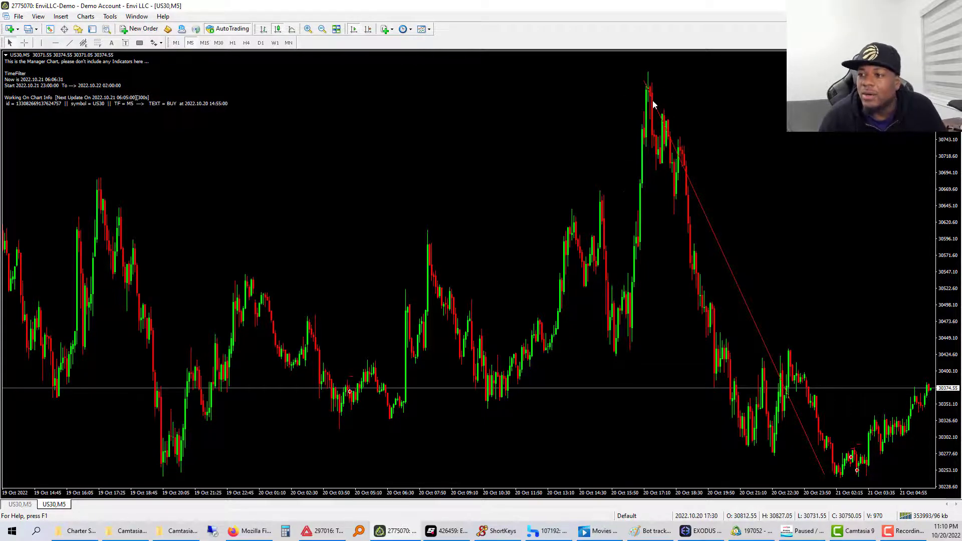
pyautogui.press('Delete')
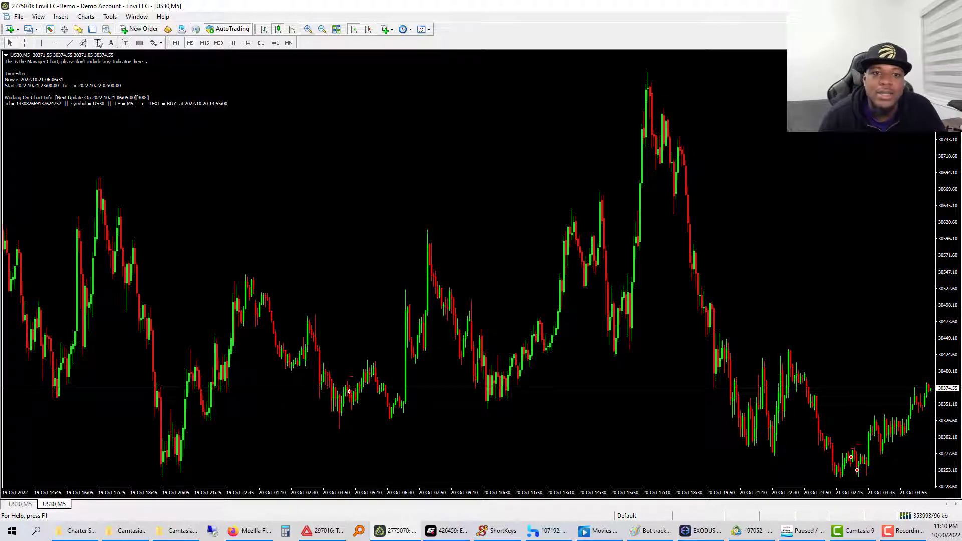
# - Draw a trendline from the 19 October low up to the 20 October peak, and delete it
pyautogui.click(69, 42)
pyautogui.moveTo(165, 463)
pyautogui.mouseDown()
pyautogui.moveTo(498, 241)
pyautogui.moveTo(619, 123)
pyautogui.moveTo(651, 71)
pyautogui.moveTo(647, 78)
pyautogui.mouseUp()
pyautogui.press('Delete')
# - Draw a trendline from the 20 October peak down to the 21 October low, and delete it
pyautogui.click(70, 42)
pyautogui.moveTo(648, 84); pyautogui.dragTo(840, 478)
pyautogui.doubleClick(746, 294)
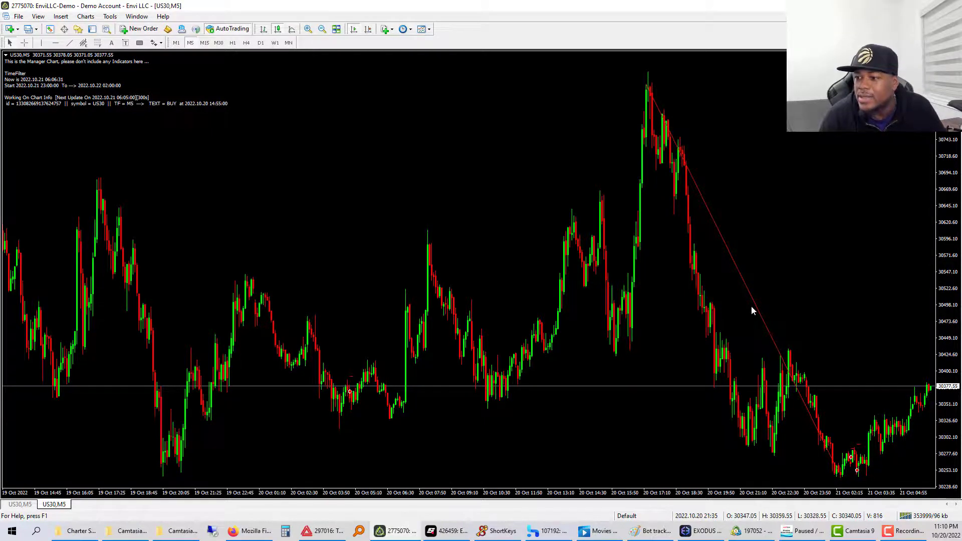
pyautogui.press('Delete')
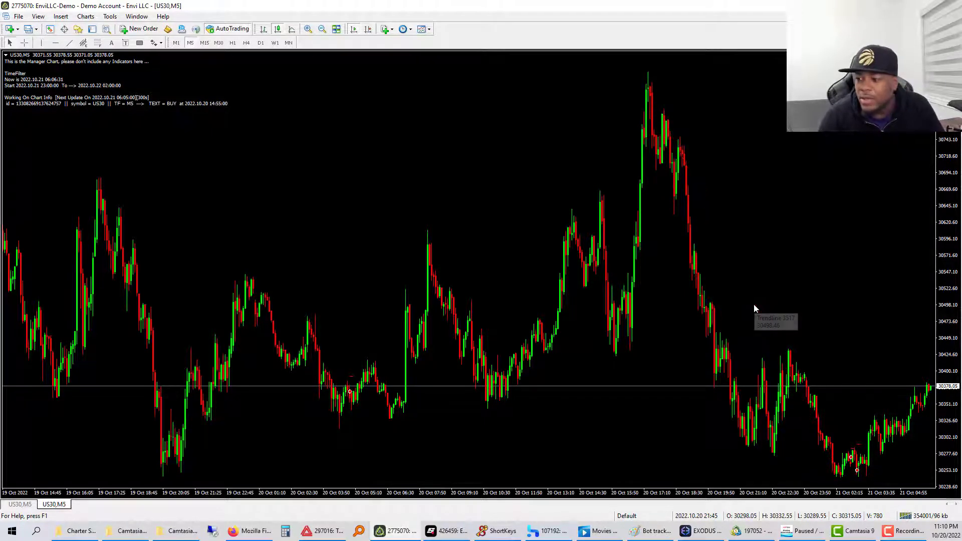
# - Reopen the expert advisor's properties and switch the WorkOn trade direction to BUY_Only
pyautogui.rightClick(280, 156)
pyautogui.moveTo(344, 238)
pyautogui.click(410, 239)
pyautogui.moveTo(376, 105)
pyautogui.mouseDown()
pyautogui.moveTo(365, 118)
pyautogui.moveTo(372, 106)
pyautogui.mouseUp()
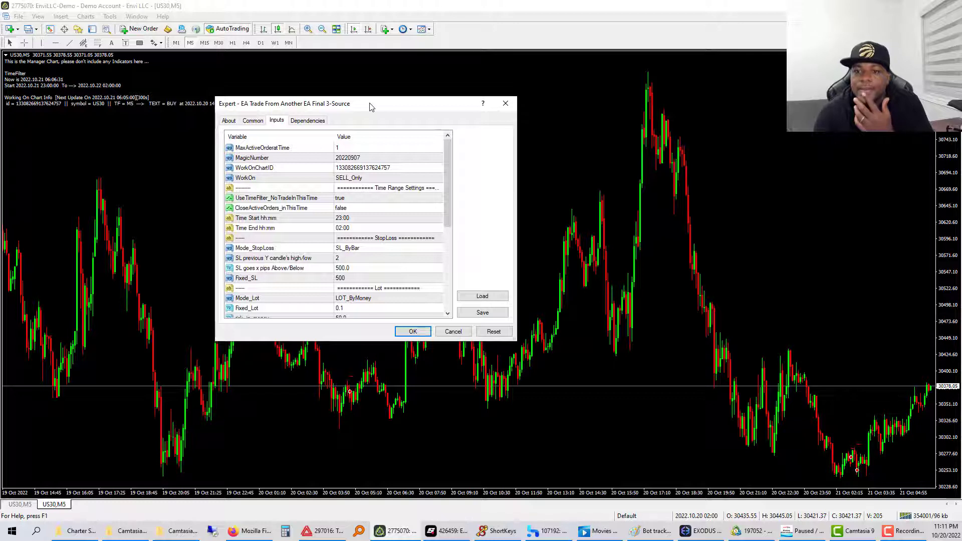
pyautogui.click(364, 181)
pyautogui.click(366, 180)
pyautogui.click(378, 195)
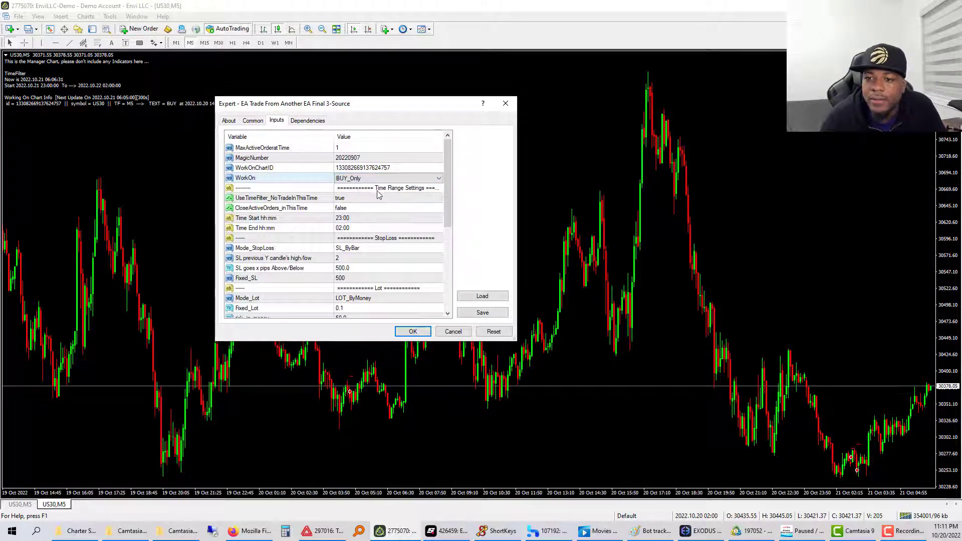
# - Review the Time Range Settings inputs, including UseTimeFilter_NoTradeInThisTime and the start and end times
pyautogui.click(348, 199)
pyautogui.scroll(-1, 349, 195)
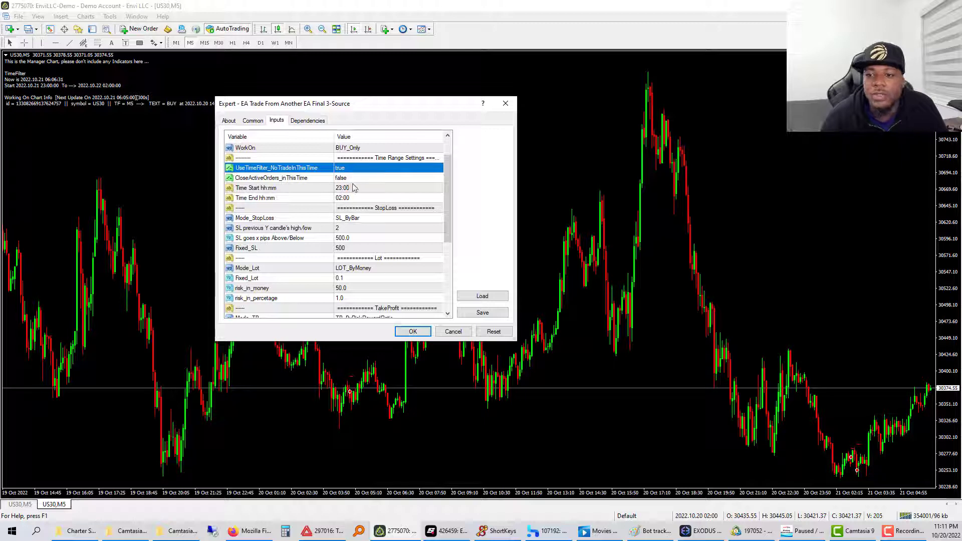
pyautogui.click(353, 199)
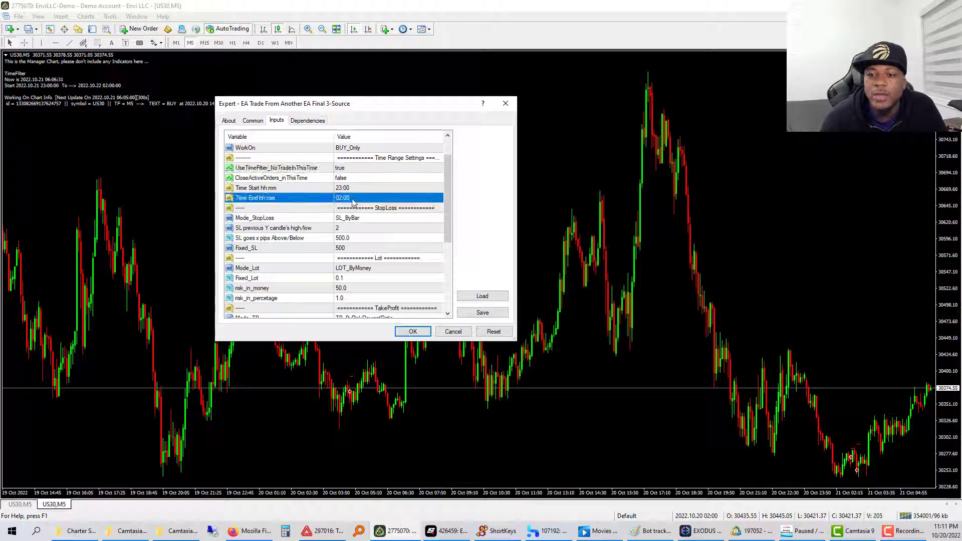
pyautogui.scroll(-1, 361, 180)
pyautogui.scroll(-1, 368, 166)
pyautogui.scroll(1, 358, 168)
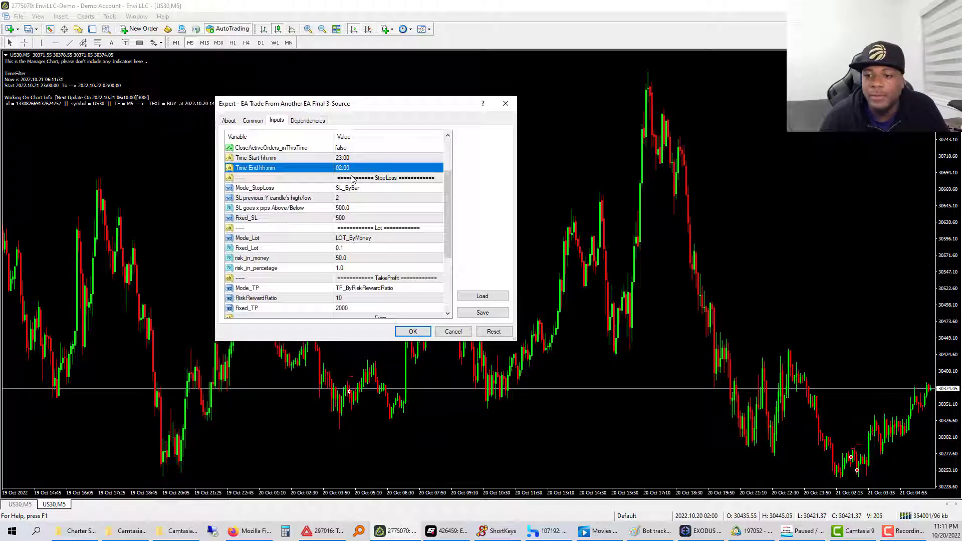
# - Review the StopLoss section with the Mode_StopLoss input, and close the expert properties without applying changes
pyautogui.click(354, 189)
pyautogui.scroll(-1, 380, 181)
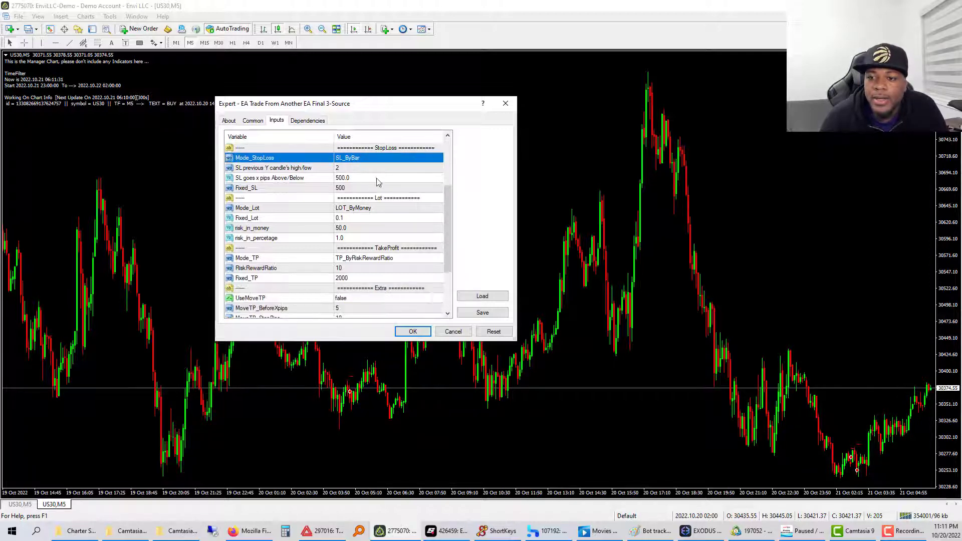
pyautogui.scroll(1, 365, 163)
pyautogui.click(368, 179)
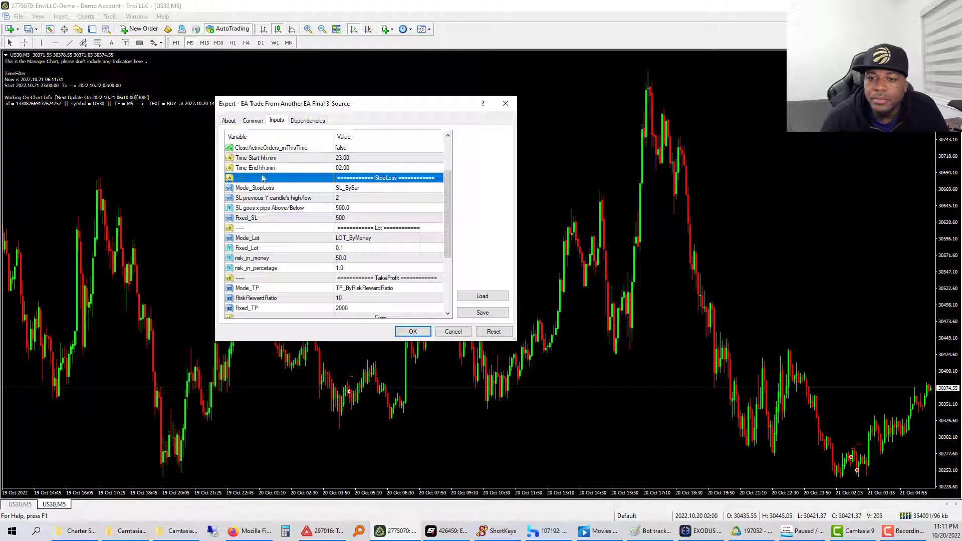
pyautogui.click(369, 191)
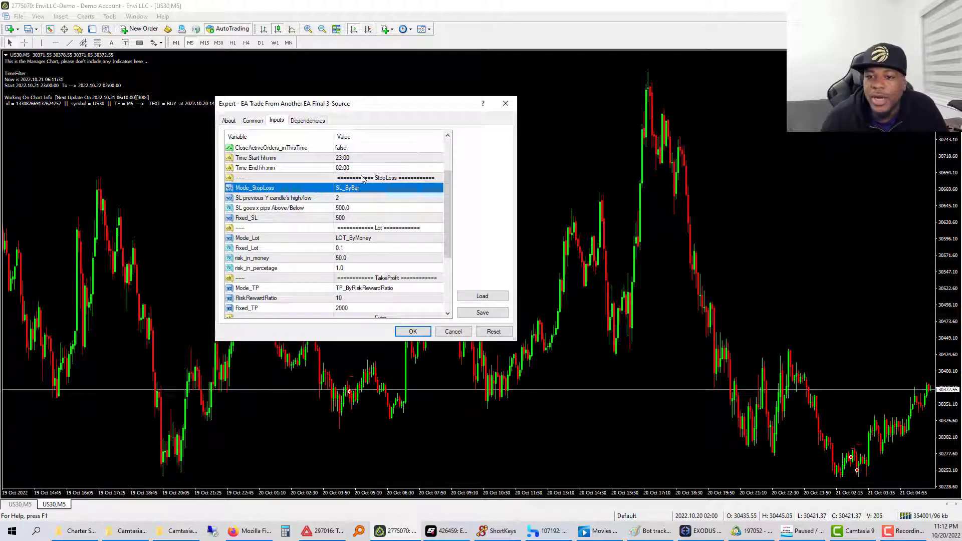
pyautogui.click(506, 105)
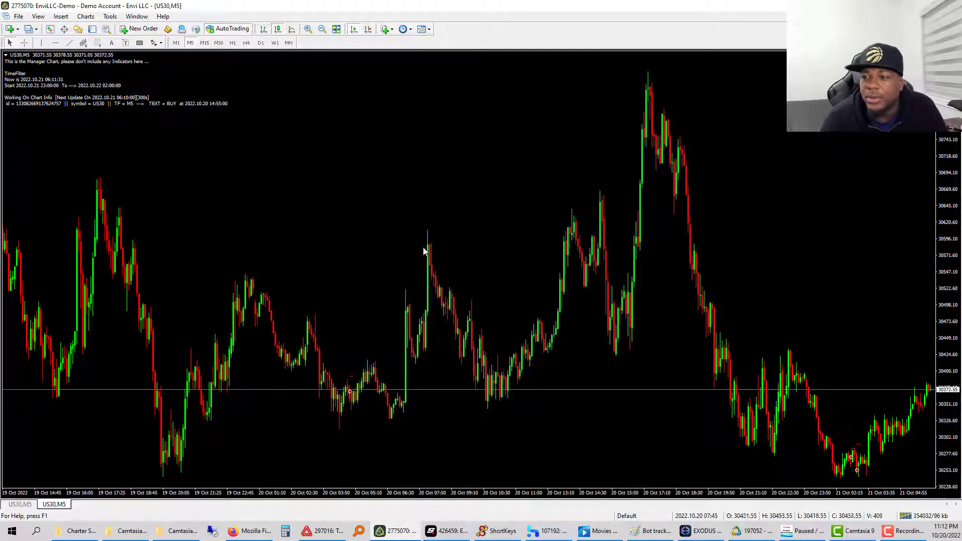
# - Switch to the first US30,M5 chart and bring the 19 October SELL signal into view
pyautogui.scroll(-5, 421, 262)
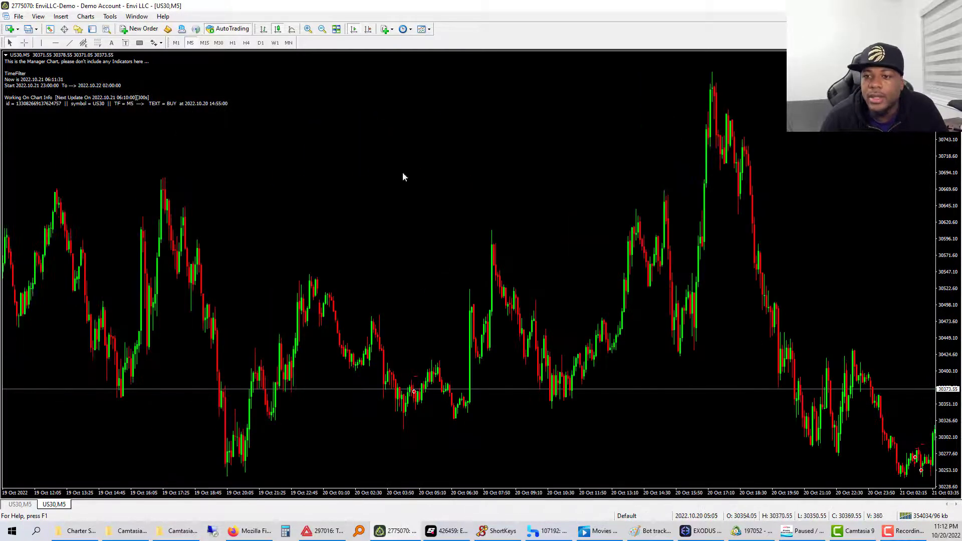
pyautogui.scroll(-5, 404, 177)
pyautogui.scroll(-8, 339, 122)
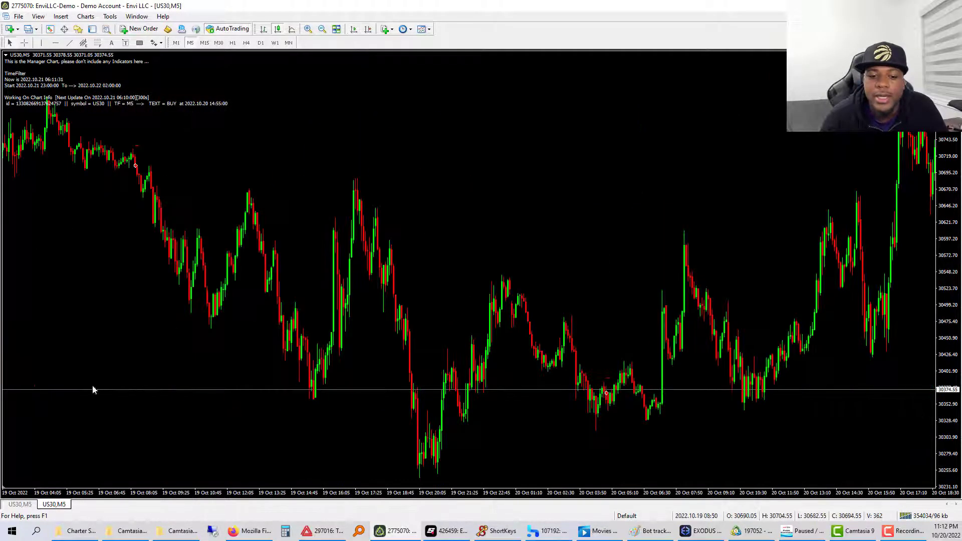
pyautogui.click(23, 504)
pyautogui.scroll(-10, 549, 266)
pyautogui.moveTo(550, 267); pyautogui.dragTo(336, 241)
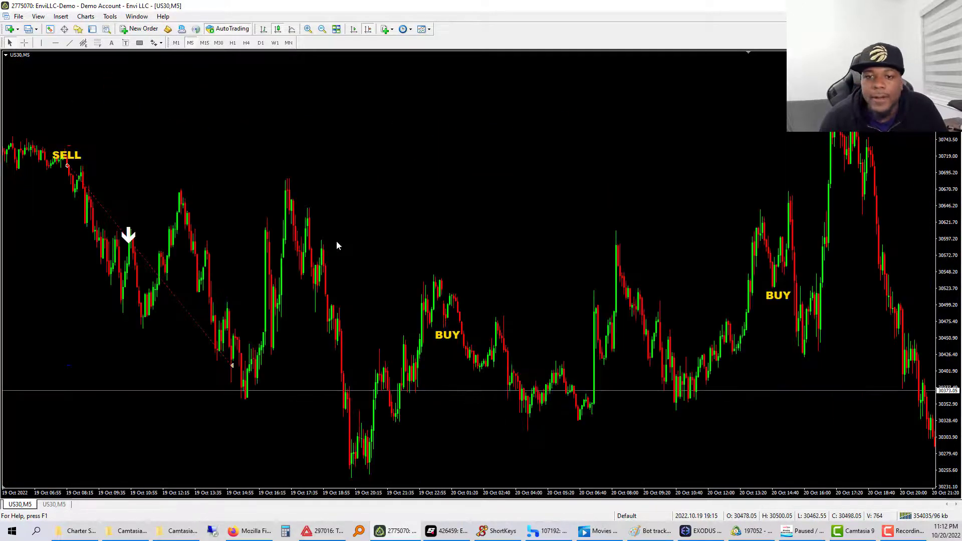
pyautogui.scroll(-10, 356, 206)
pyautogui.scroll(-3, 386, 161)
pyautogui.middleClick(386, 161)
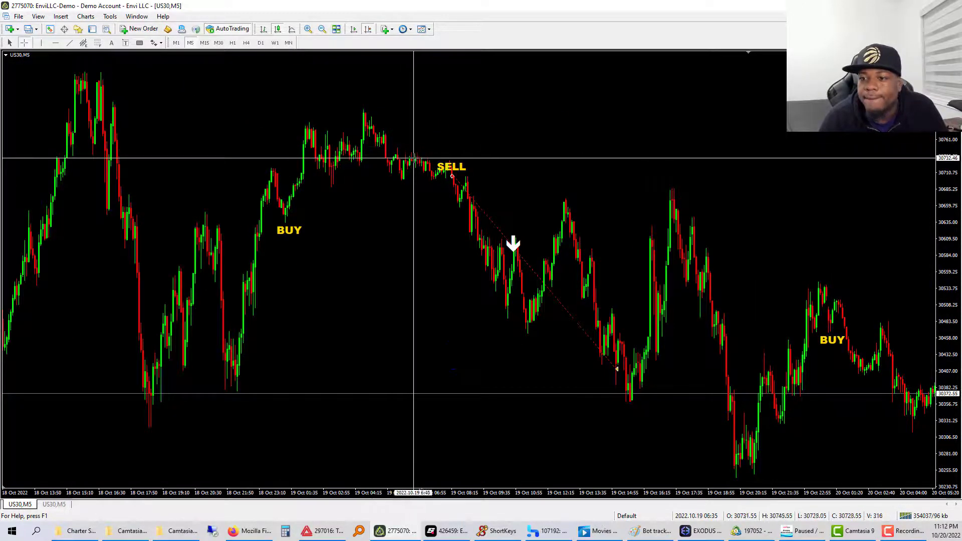
# - Zoom in on the 19 October SELL signal and examine the entry and the preceding high with the crosshair
pyautogui.press('+')
pyautogui.scroll(10, 365, 173)
pyautogui.scroll(6, 370, 194)
pyautogui.scroll(-5, 357, 212)
pyautogui.middleClick(388, 156)
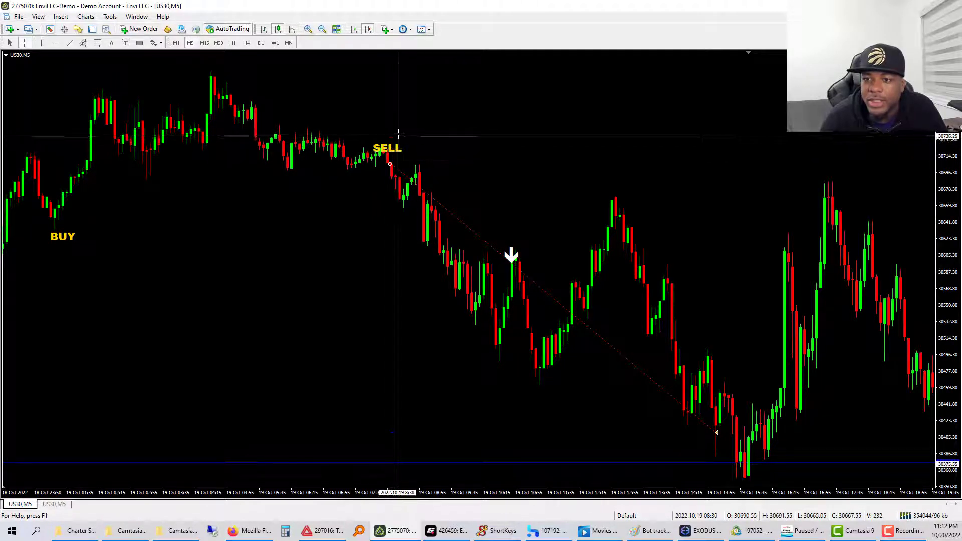
pyautogui.click(395, 144)
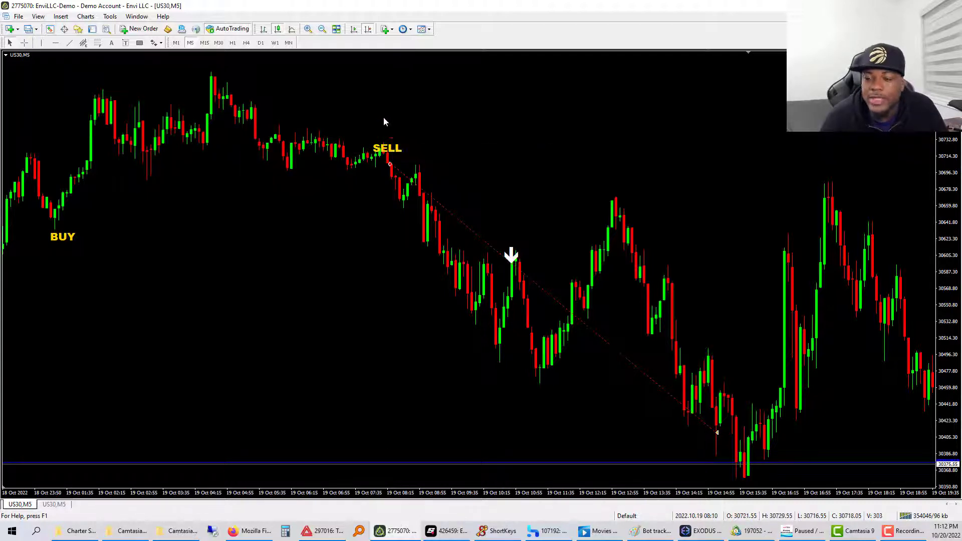
pyautogui.middleClick(385, 156)
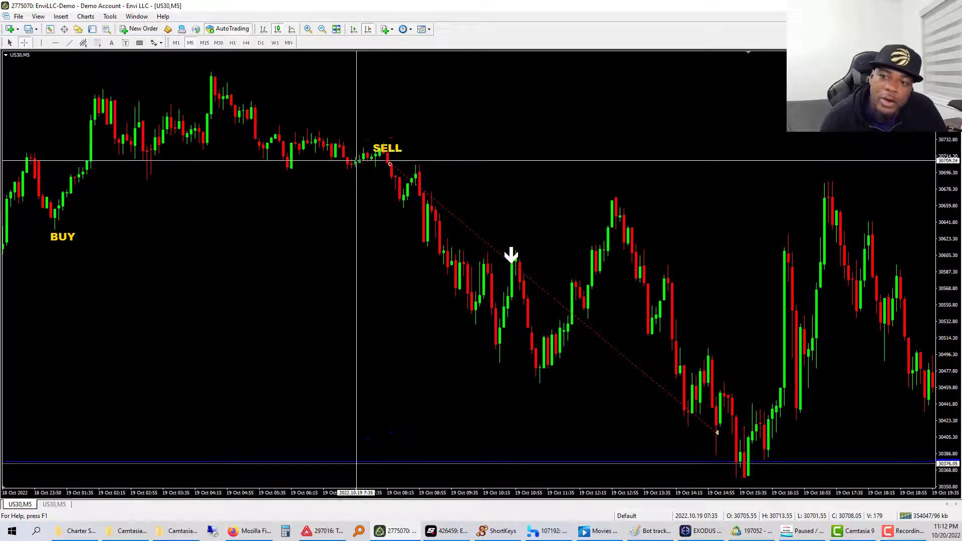
pyautogui.click(394, 134)
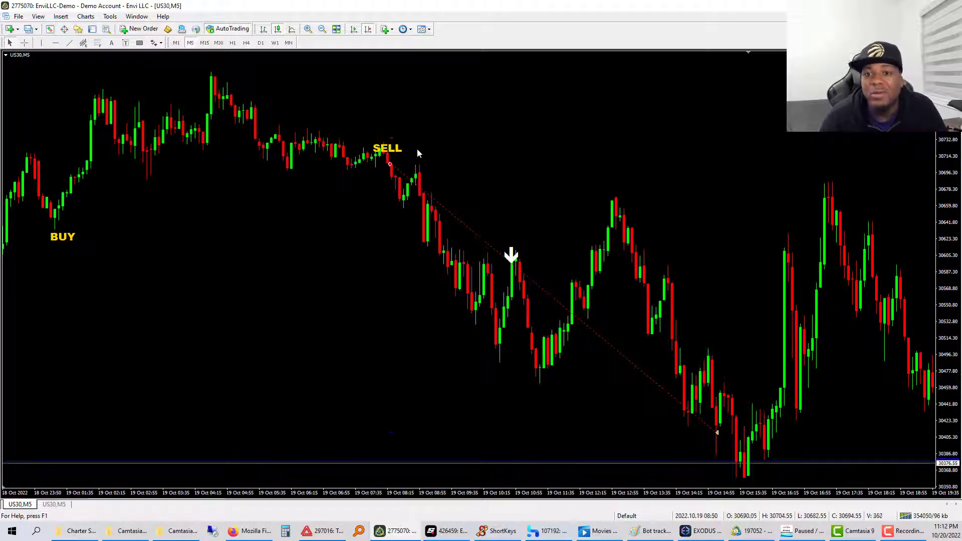
pyautogui.hotkey('ctrl', 'f')
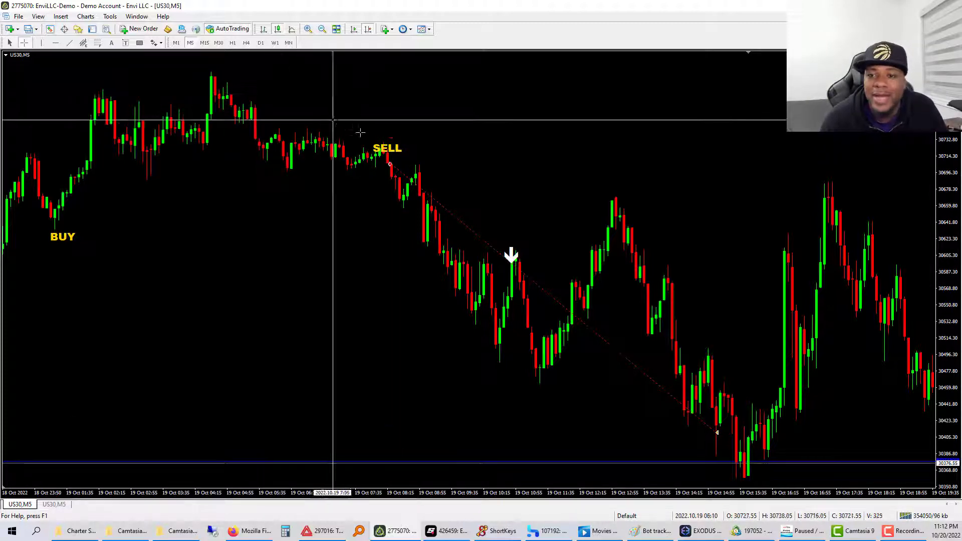
pyautogui.moveTo(386, 150); pyautogui.dragTo(240, 76)
pyautogui.hotkey('ctrl', 'f')
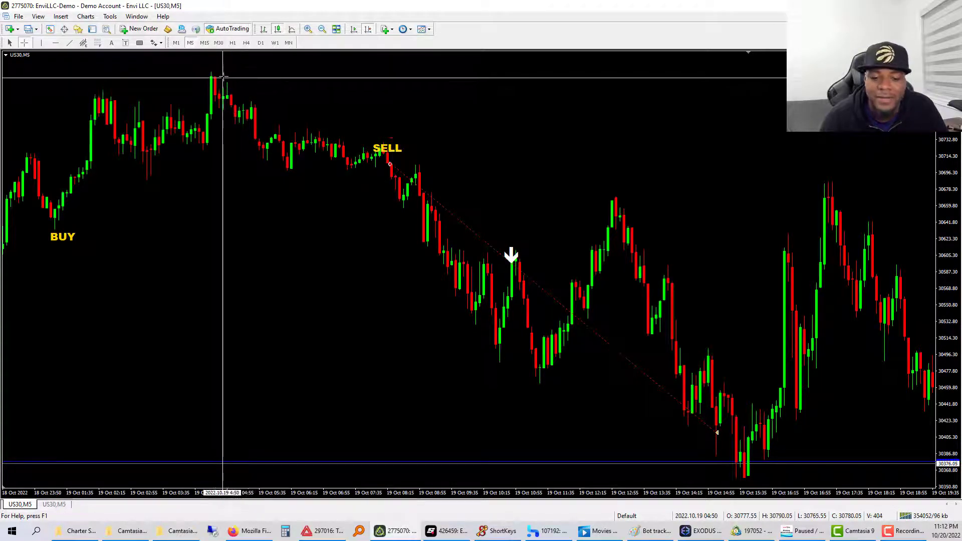
# - Return to the second US30,M5 chart and open its expert advisor's properties
pyautogui.click(54, 504)
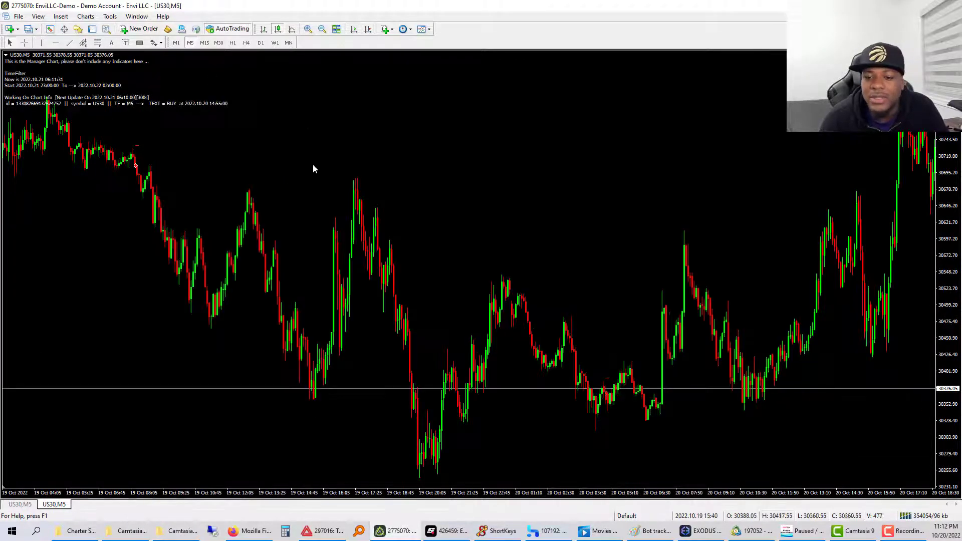
pyautogui.rightClick(300, 113)
pyautogui.moveTo(360, 196)
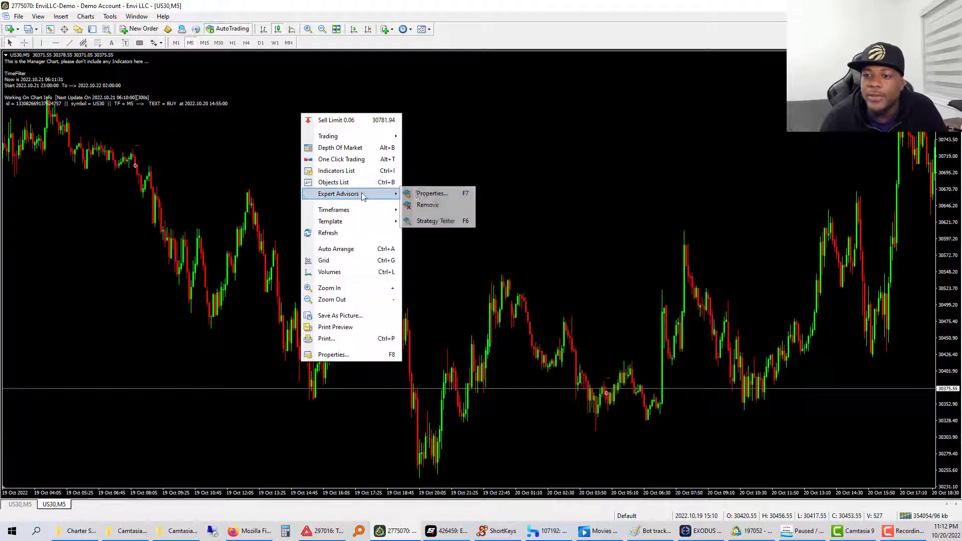
pyautogui.click(431, 193)
# - Examine the stop-loss inputs for the previous candles' high/low and the SL goes x pips Above/Below offset
pyautogui.scroll(-2, 357, 215)
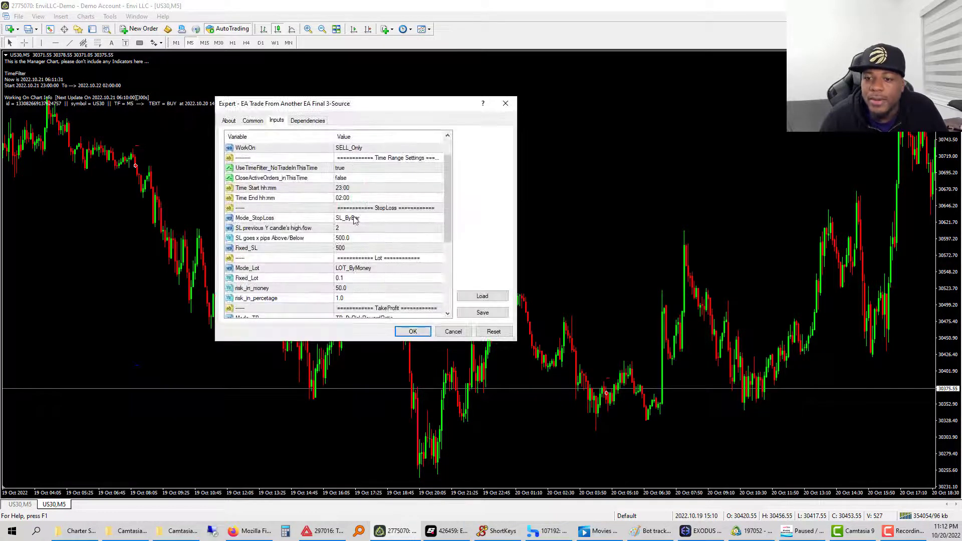
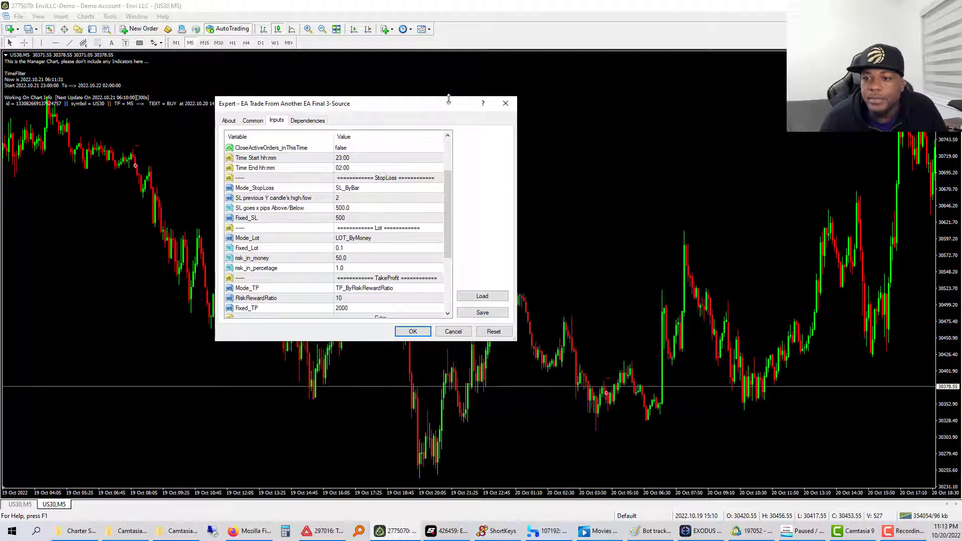
pyautogui.moveTo(450, 106); pyautogui.dragTo(403, 144)
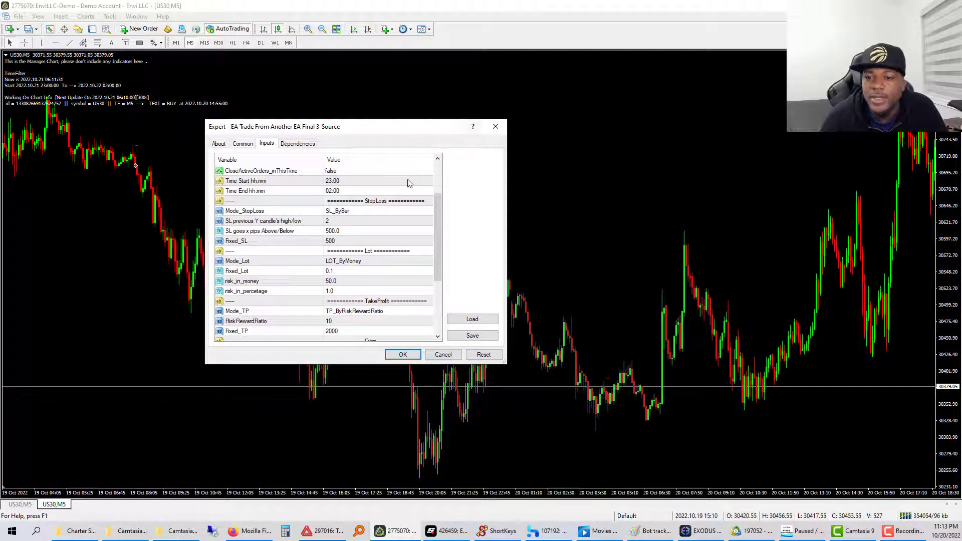
pyautogui.click(346, 234)
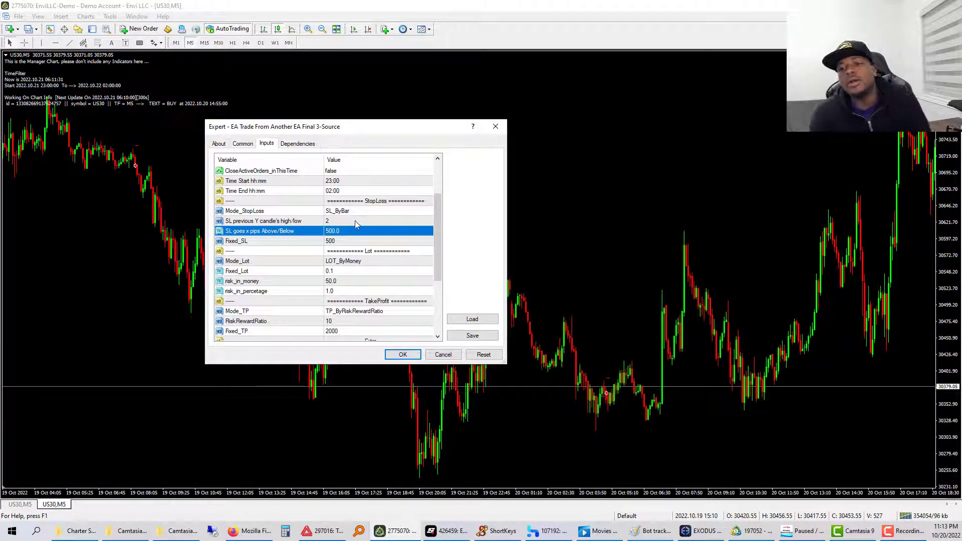
# - Close the expert advisor's properties and review the 19 October signal and following price movement on the second US30,M5 chart
pyautogui.click(495, 127)
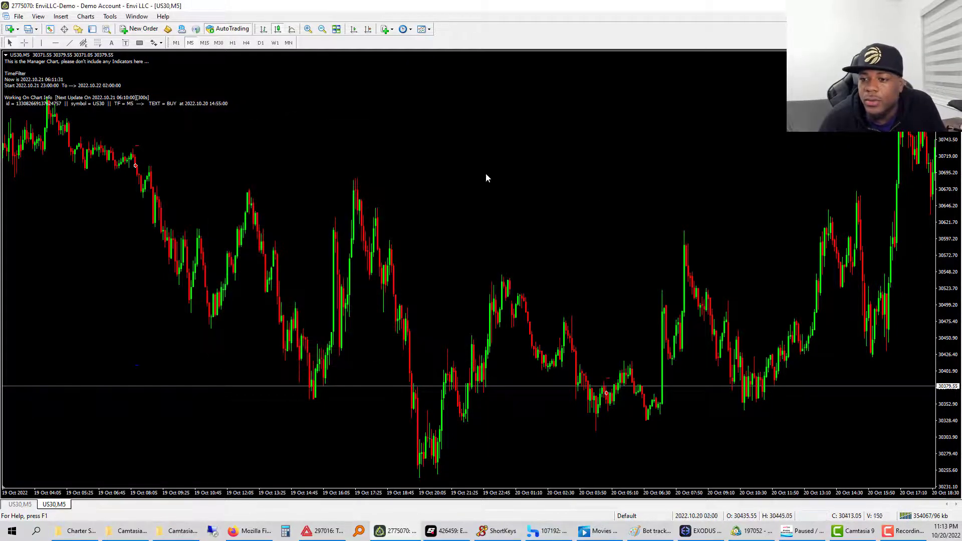
pyautogui.scroll(-10, 423, 204)
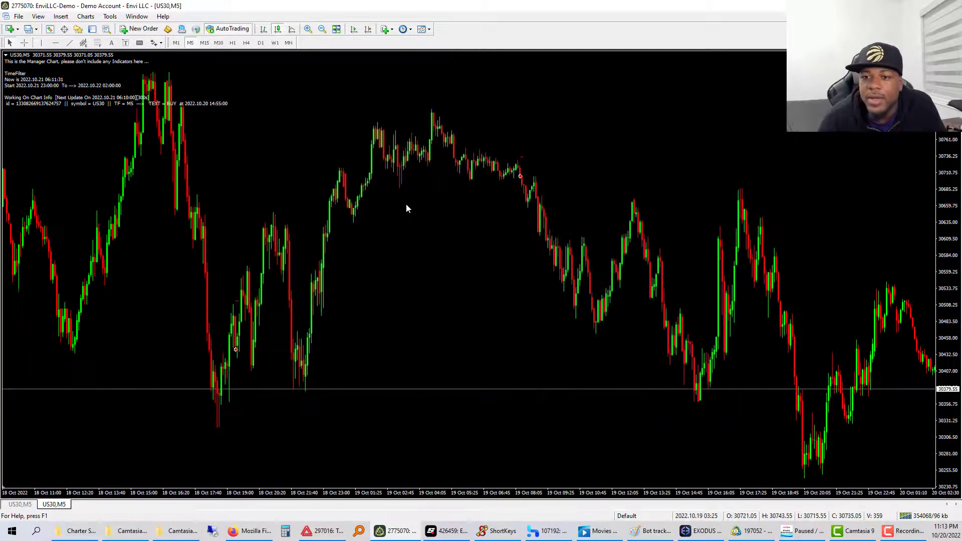
pyautogui.middleClick(471, 165)
pyautogui.scroll(9, 472, 164)
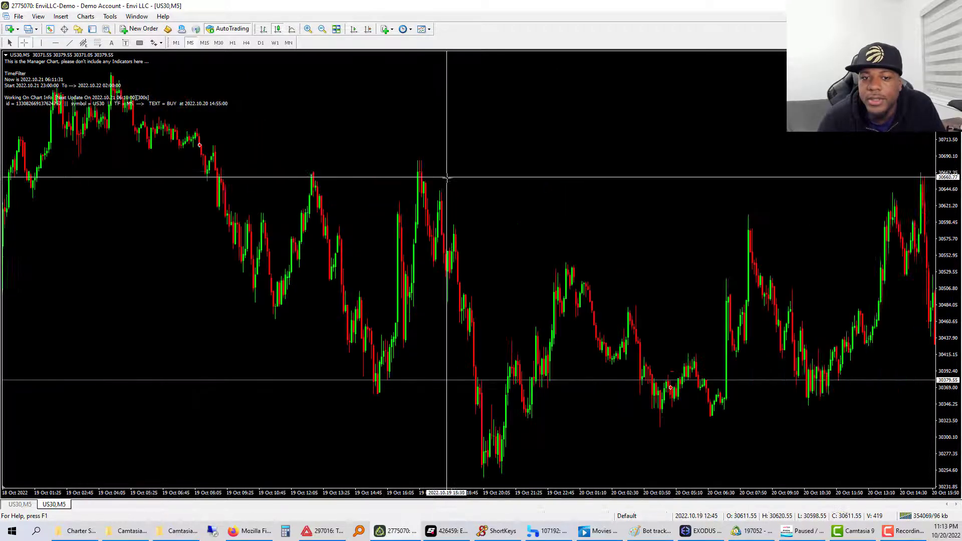
pyautogui.scroll(10, 432, 194)
# - Switch to the first US30,M5 chart and measure from the 19 October SELL entry up past the preceding high with the crosshair
pyautogui.click(20, 506)
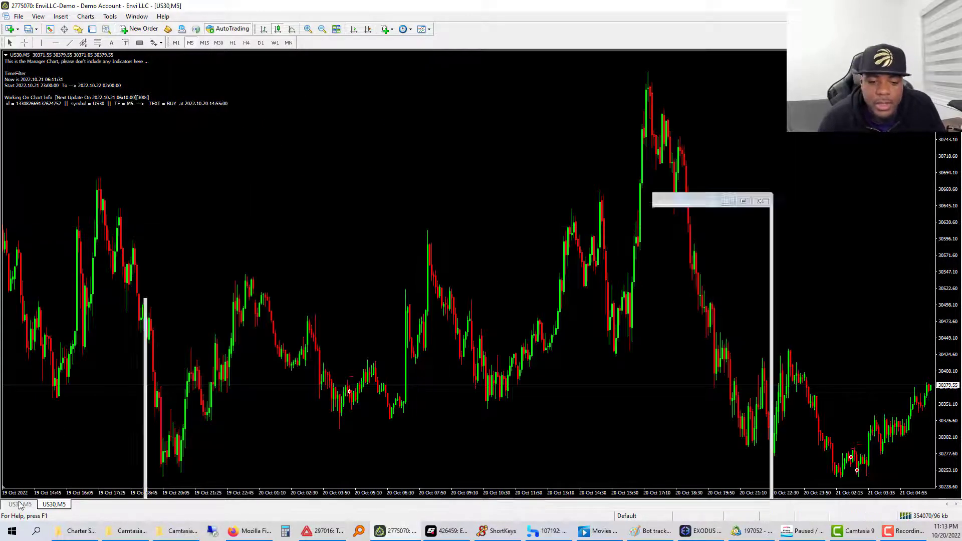
pyautogui.middleClick(400, 145)
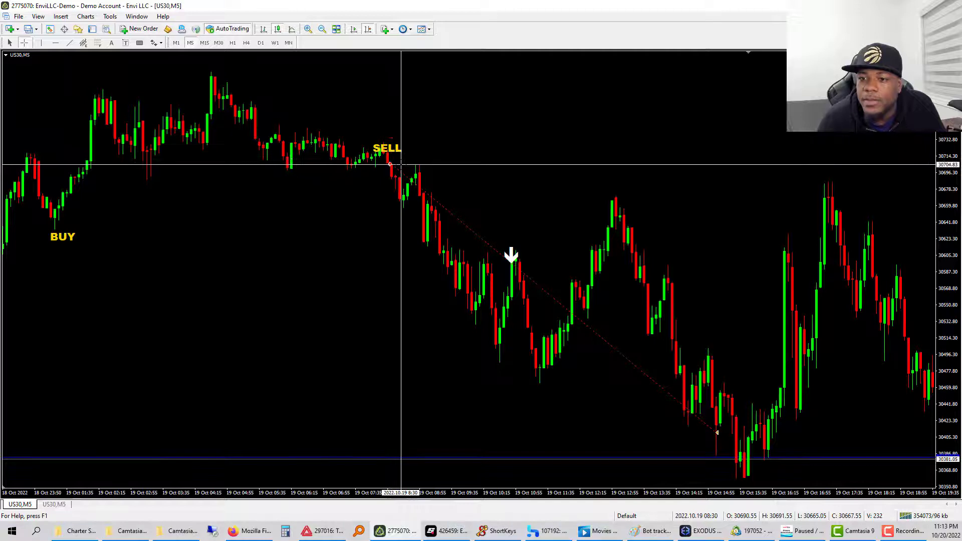
pyautogui.moveTo(400, 165); pyautogui.dragTo(396, 139)
pyautogui.middleClick(395, 143)
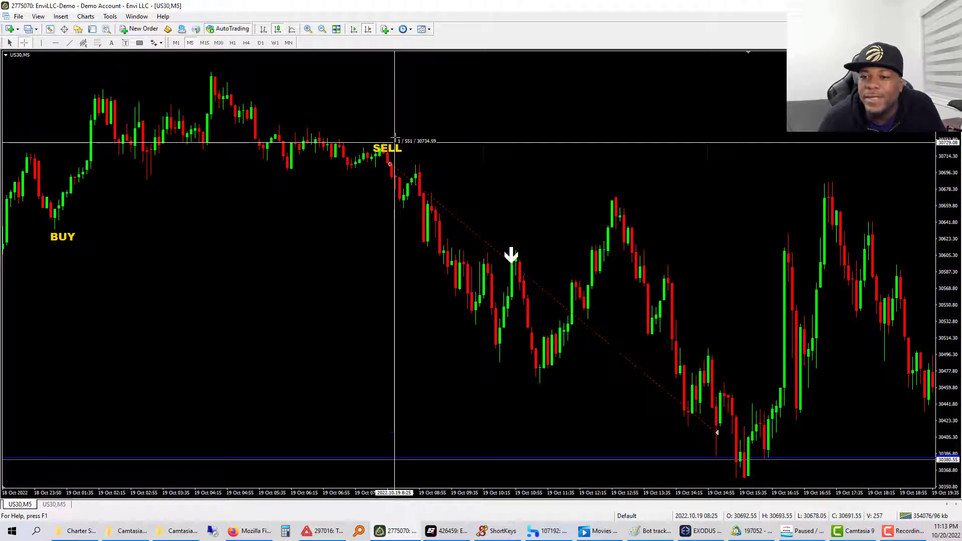
pyautogui.moveTo(395, 139); pyautogui.dragTo(394, 142)
# - Return to the second US30,M5 chart and reopen its expert advisor's properties
pyautogui.click(54, 504)
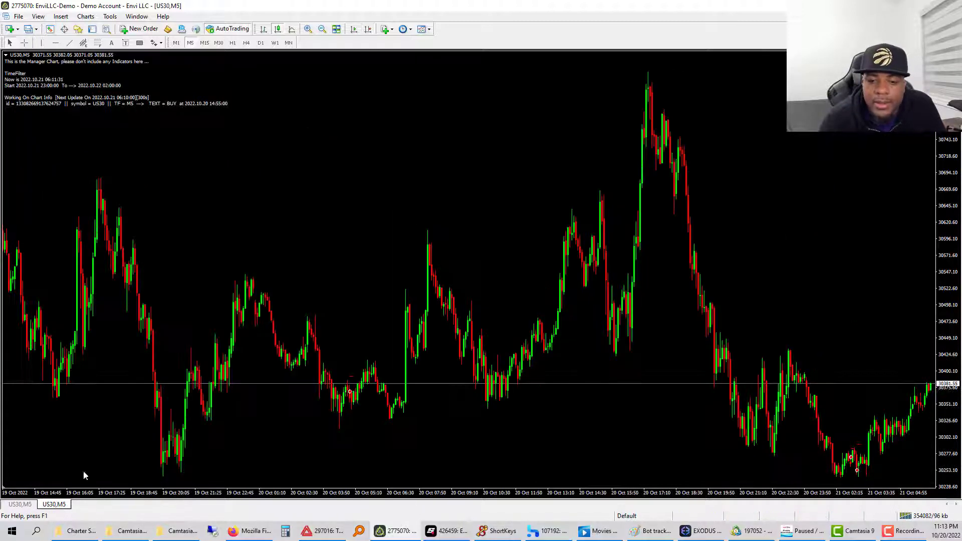
pyautogui.rightClick(296, 177)
pyautogui.moveTo(359, 258)
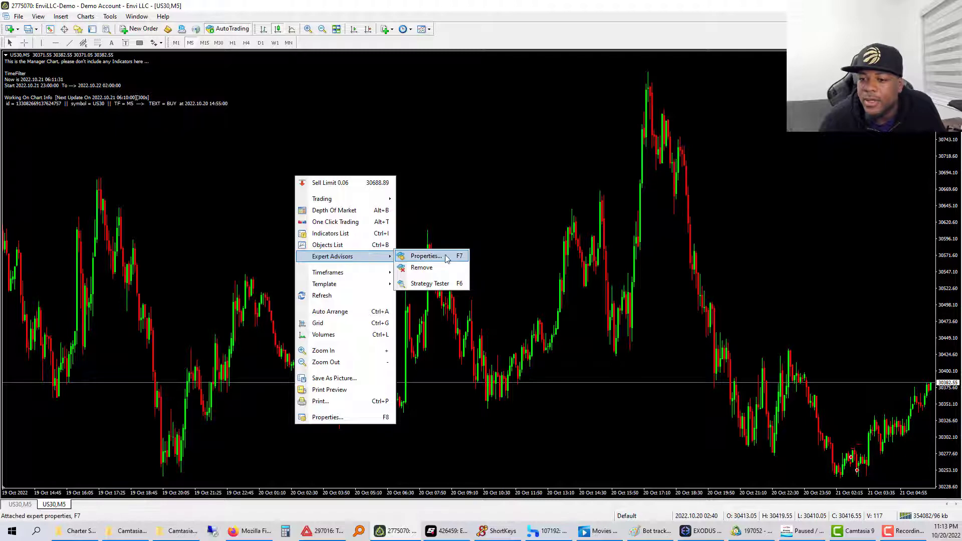
pyautogui.click(426, 256)
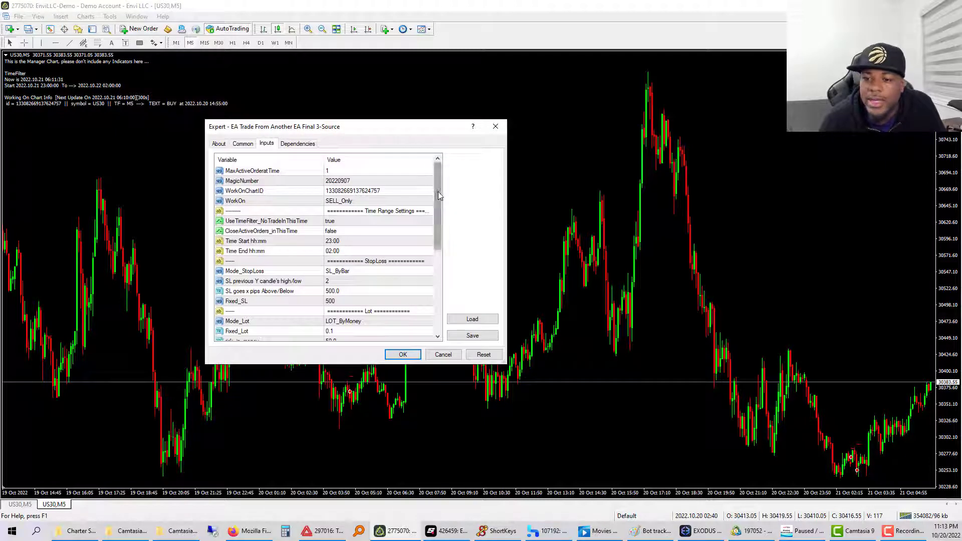
# - Compare the SL goes x pips Above/Below offset with the Fixed_SL input in the StopLoss settings
pyautogui.moveTo(438, 195); pyautogui.dragTo(435, 230)
pyautogui.click(339, 223)
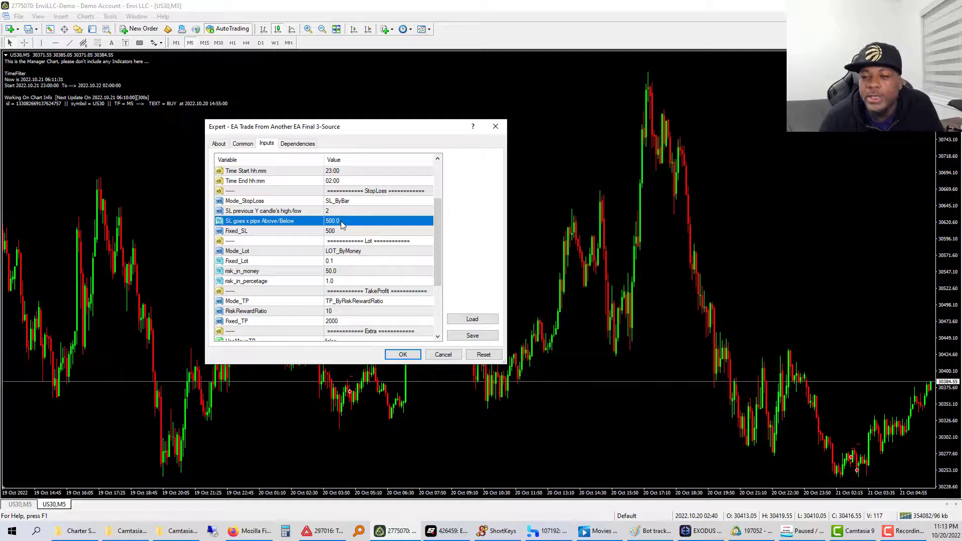
pyautogui.moveTo(435, 228); pyautogui.dragTo(433, 240)
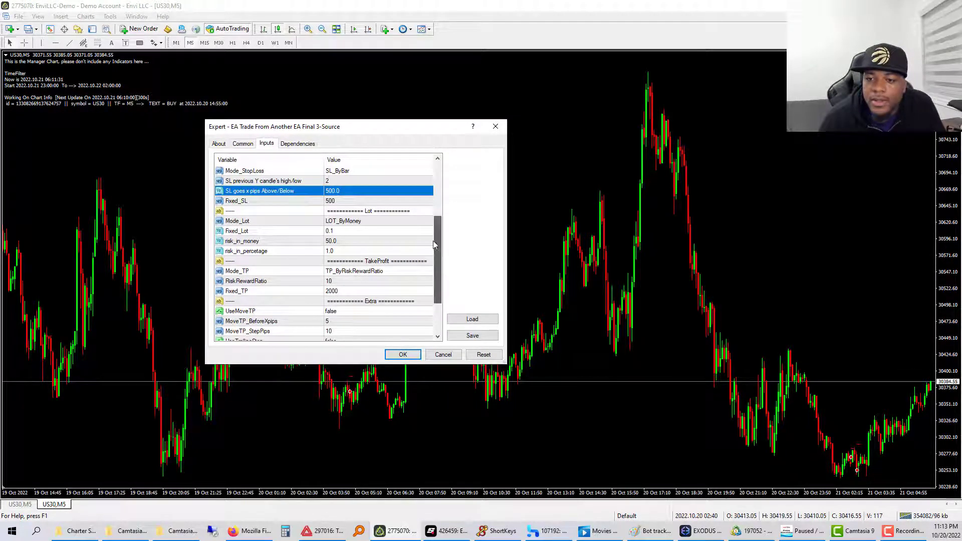
pyautogui.click(352, 204)
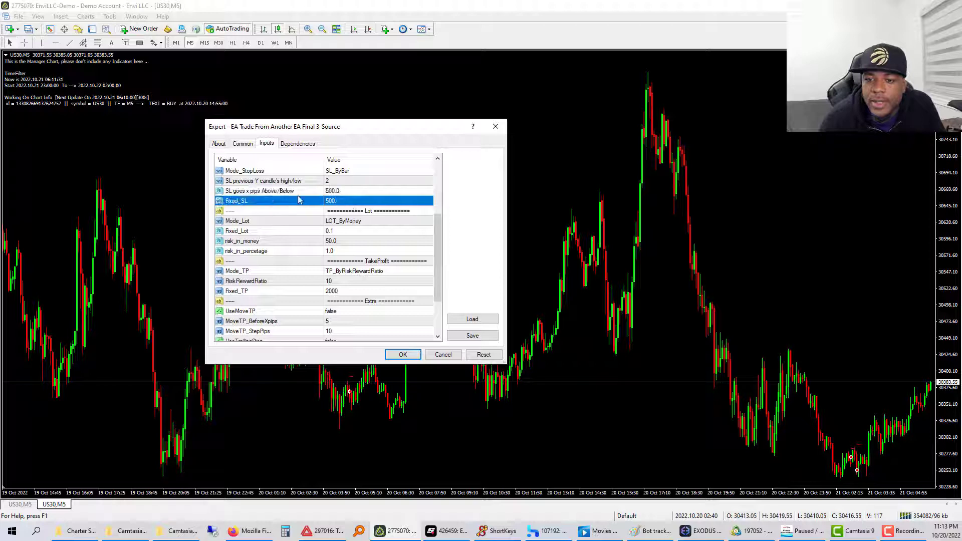
pyautogui.click(347, 192)
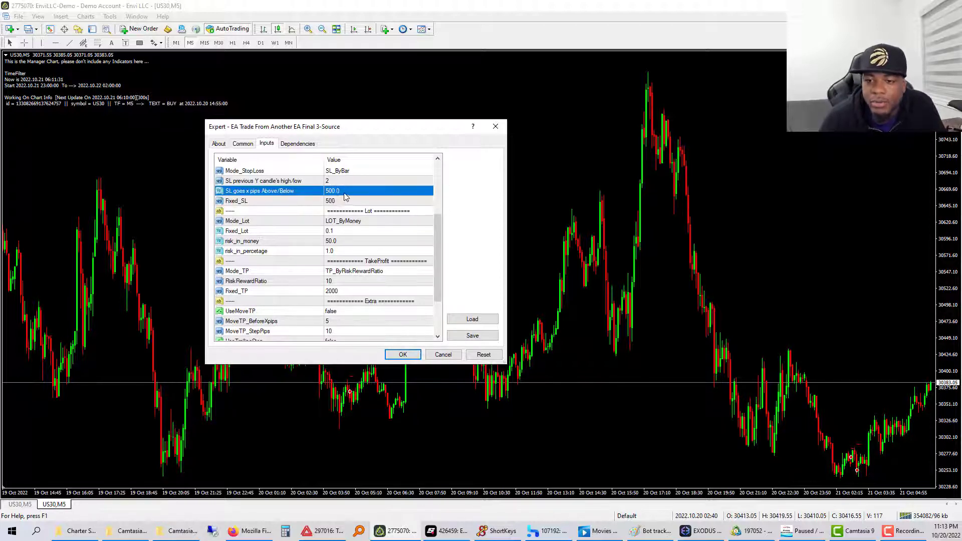
pyautogui.click(340, 201)
pyautogui.scroll(-2, 408, 213)
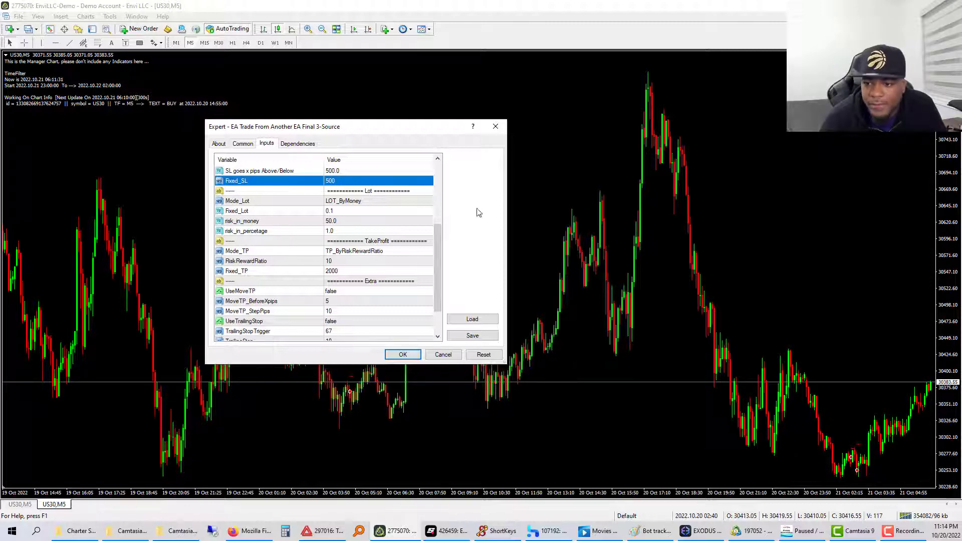
# - Examine the Mode_Lot input and the risk_in_money input that goes with LOT_ByMoney
pyautogui.scroll(-1, 439, 236)
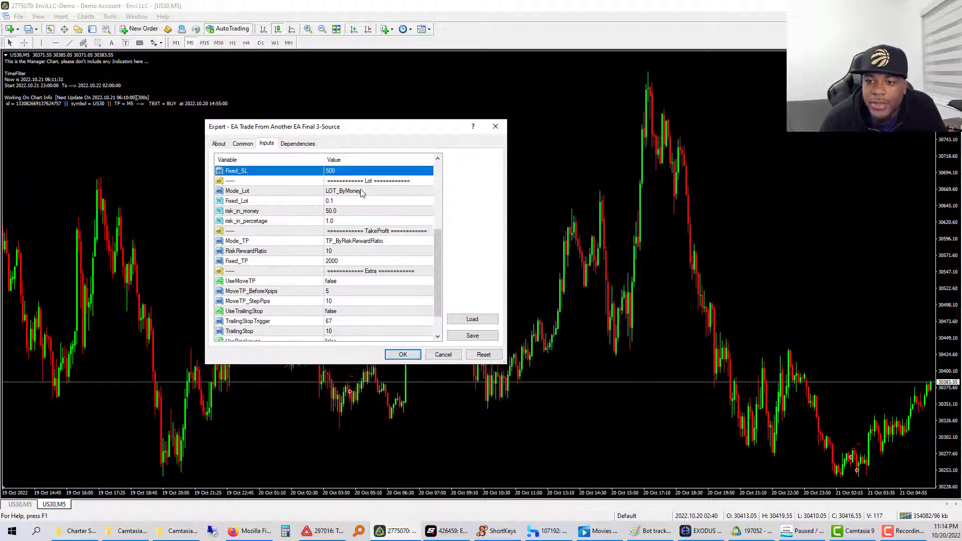
pyautogui.click(335, 193)
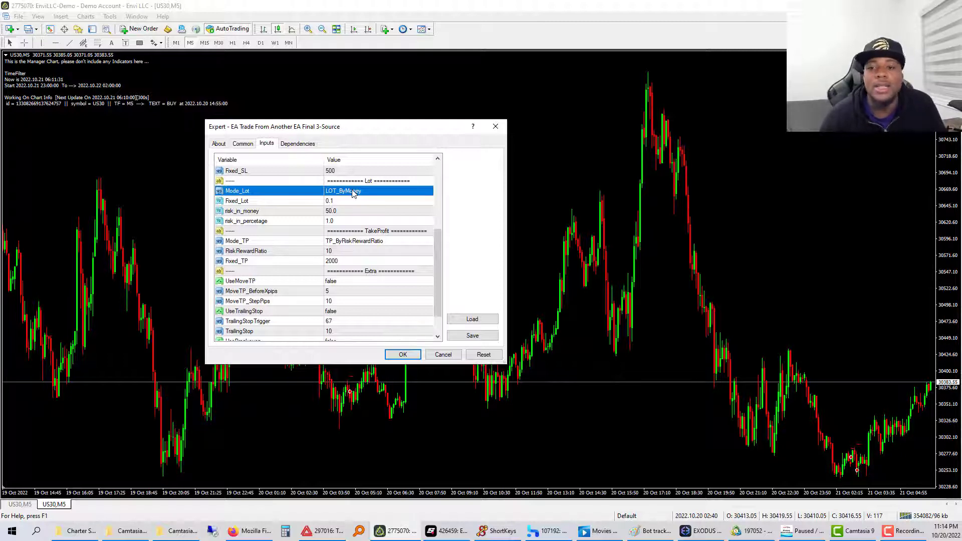
pyautogui.click(331, 213)
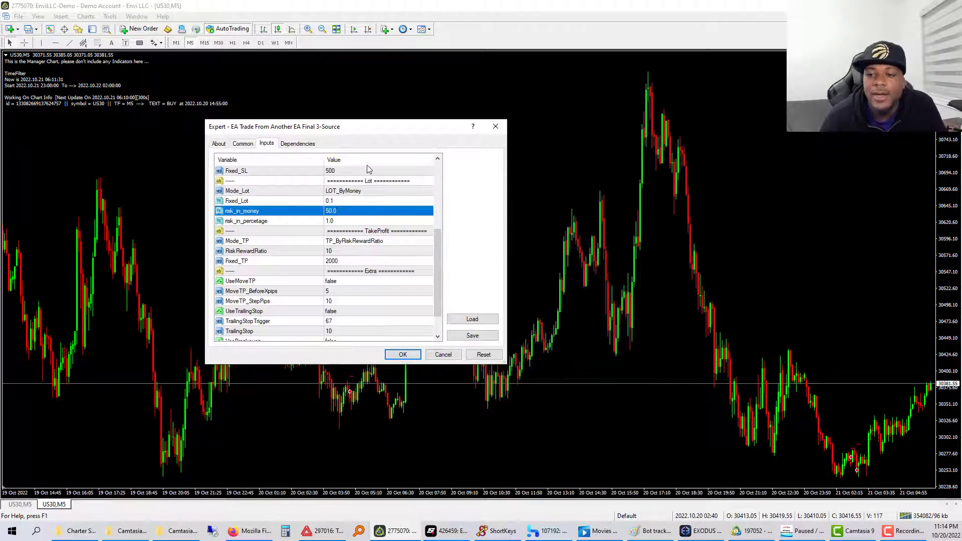
pyautogui.click(351, 192)
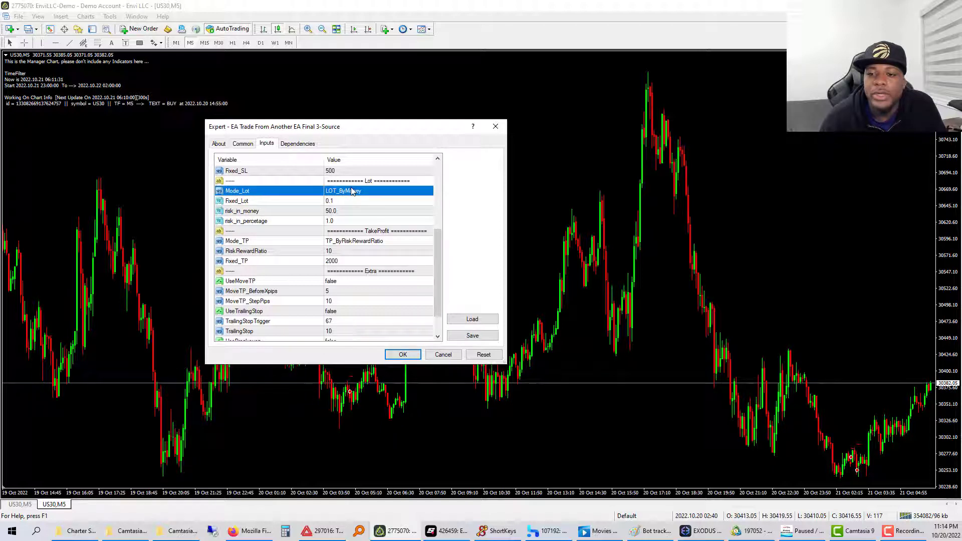
pyautogui.click(342, 213)
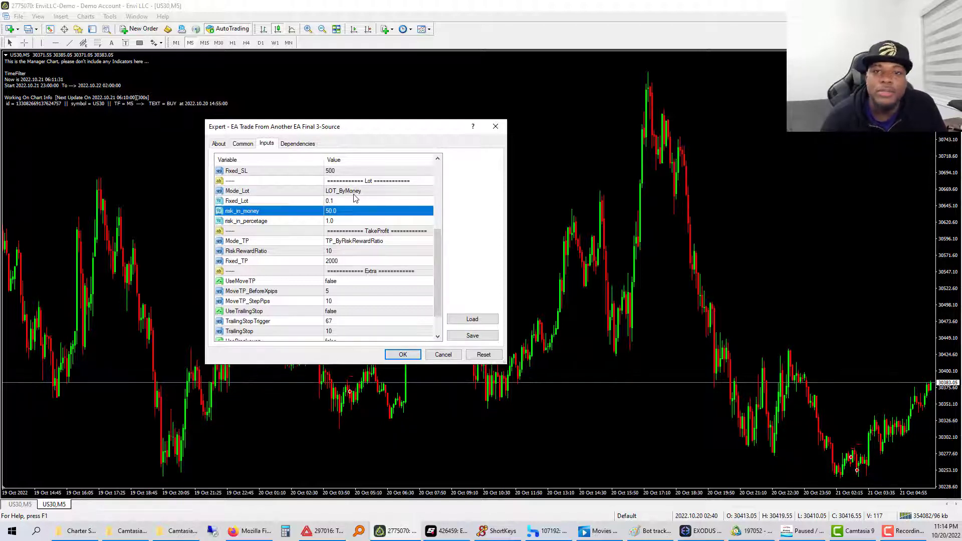
# - Set Mode_Lot to LOT_ByPercentage and select its matching risk_in_percetage input
pyautogui.click(365, 192)
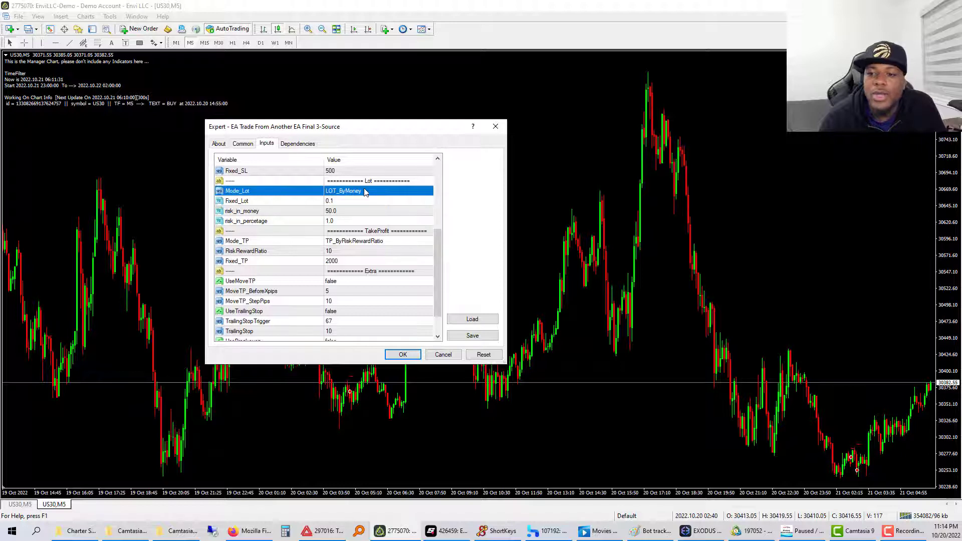
pyautogui.click(365, 192)
pyautogui.click(340, 216)
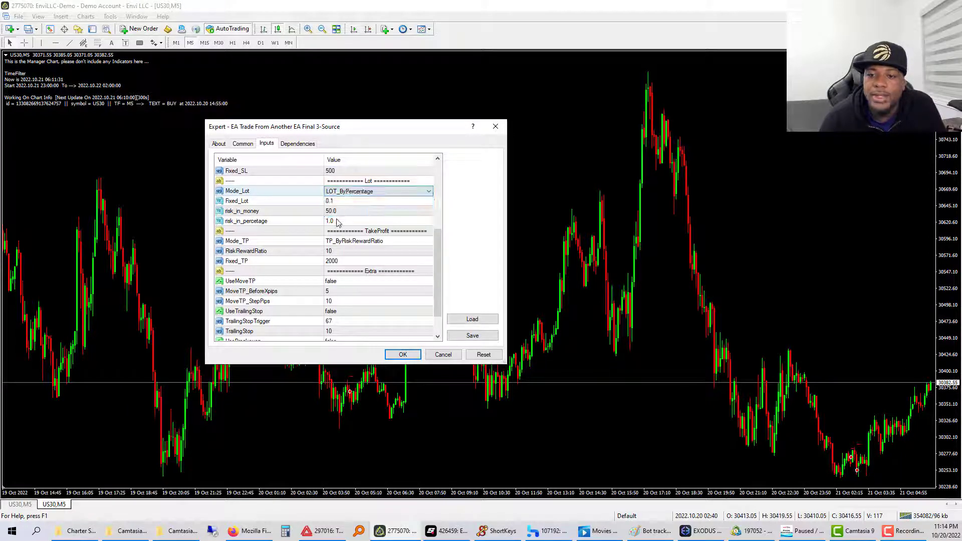
pyautogui.click(338, 222)
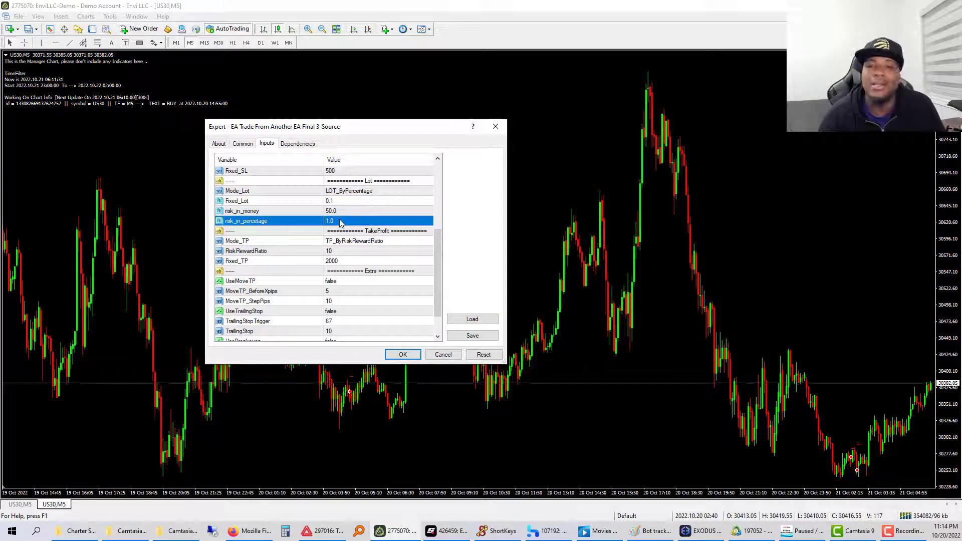
# - Review the lot sizing inputs Fixed_Lot, risk_in_money and risk_in_percetage against the Mode_Lot choice
pyautogui.scroll(1, 341, 223)
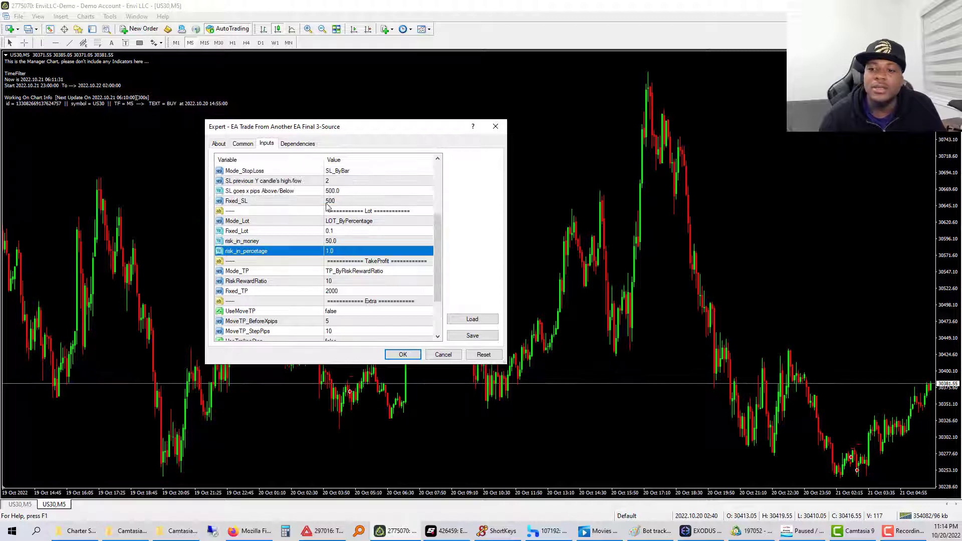
pyautogui.scroll(-1, 343, 223)
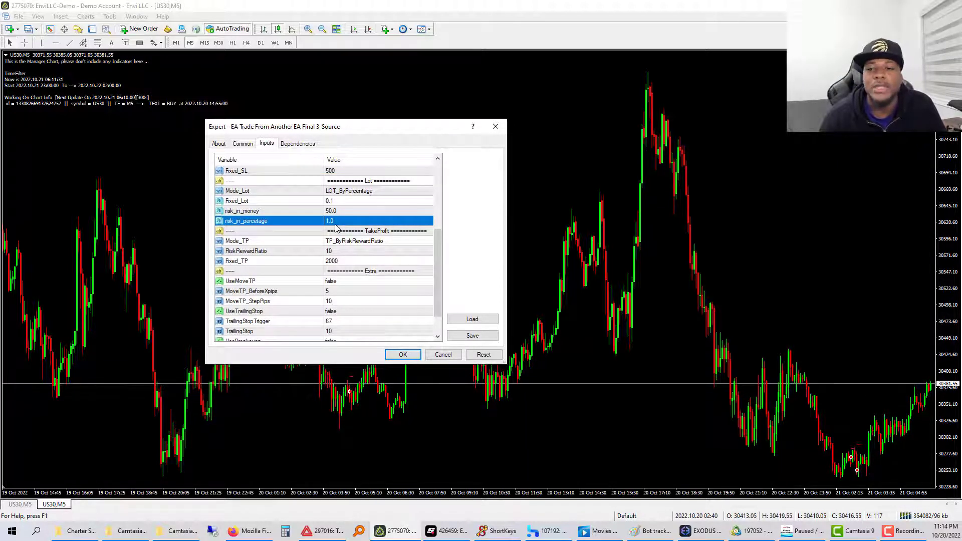
pyautogui.click(345, 201)
pyautogui.scroll(-1, 345, 201)
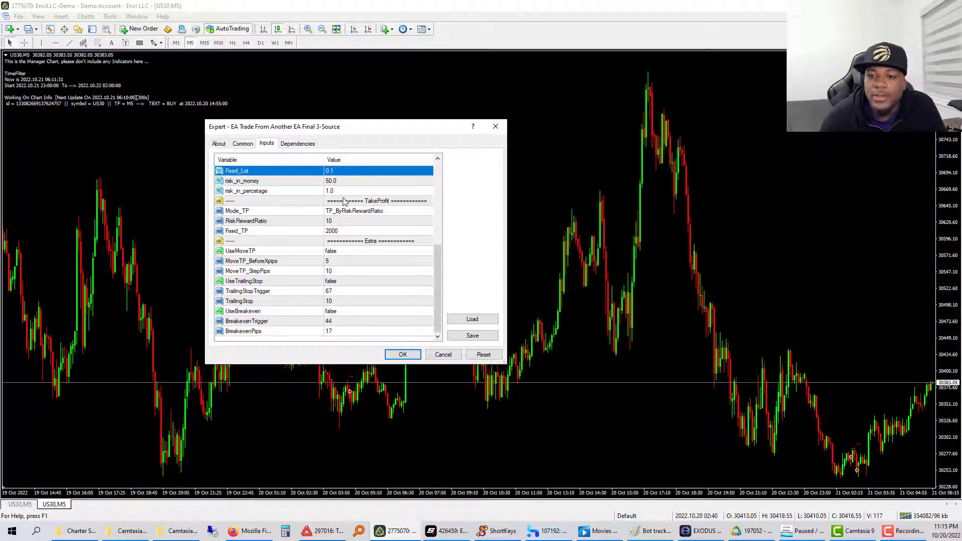
pyautogui.scroll(1, 348, 197)
pyautogui.click(352, 192)
pyautogui.click(331, 202)
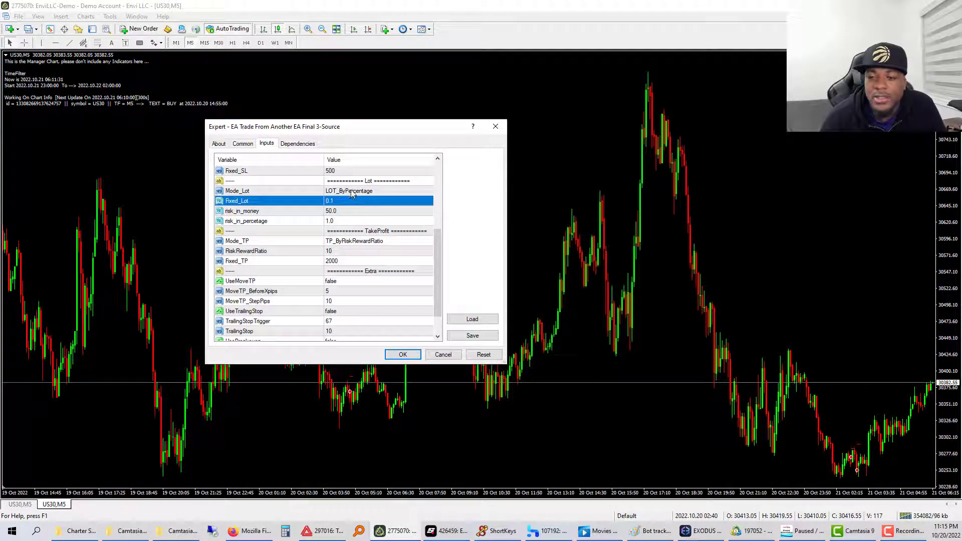
pyautogui.click(358, 211)
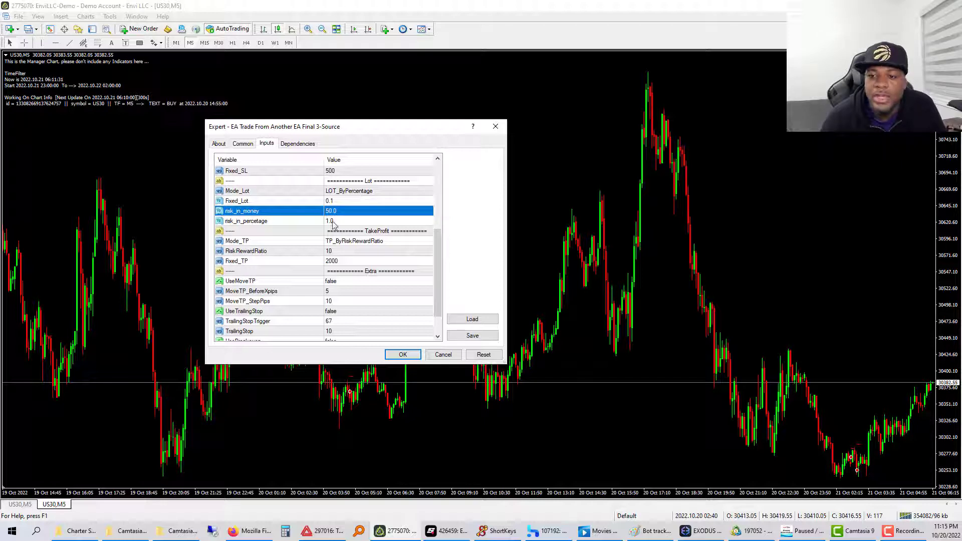
pyautogui.click(383, 222)
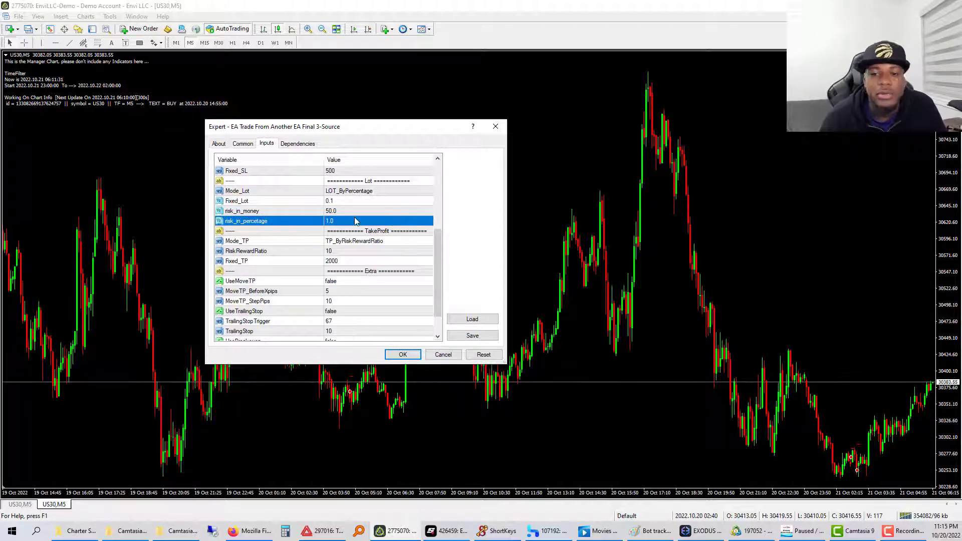
# - Examine the TakeProfit inputs Mode_TP and RiskRewardRatio in relation to the risk percentage
pyautogui.scroll(-1, 351, 223)
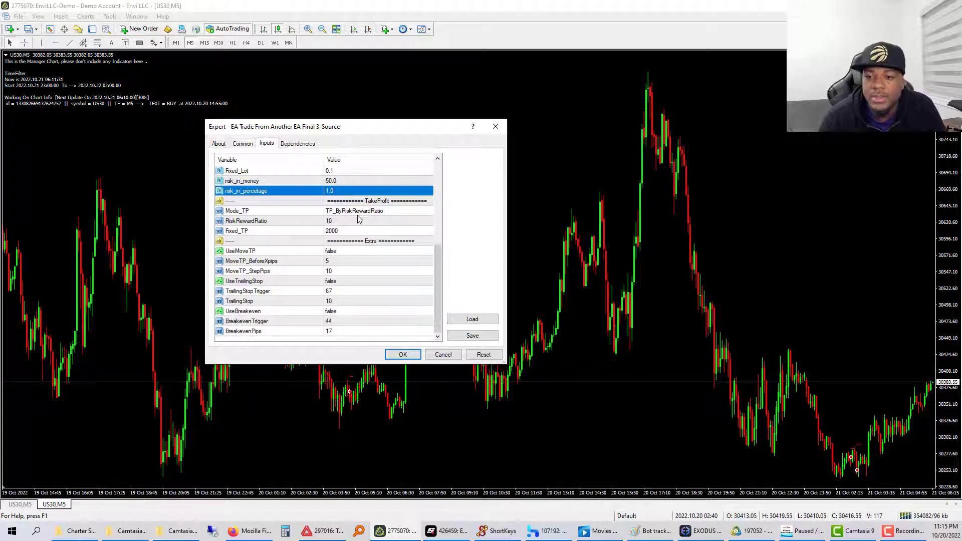
pyautogui.click(324, 212)
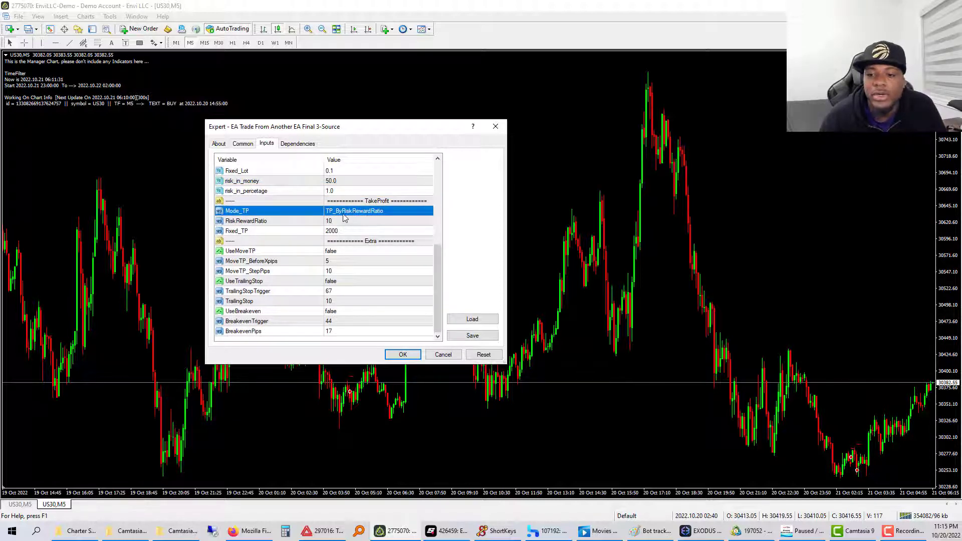
pyautogui.click(332, 222)
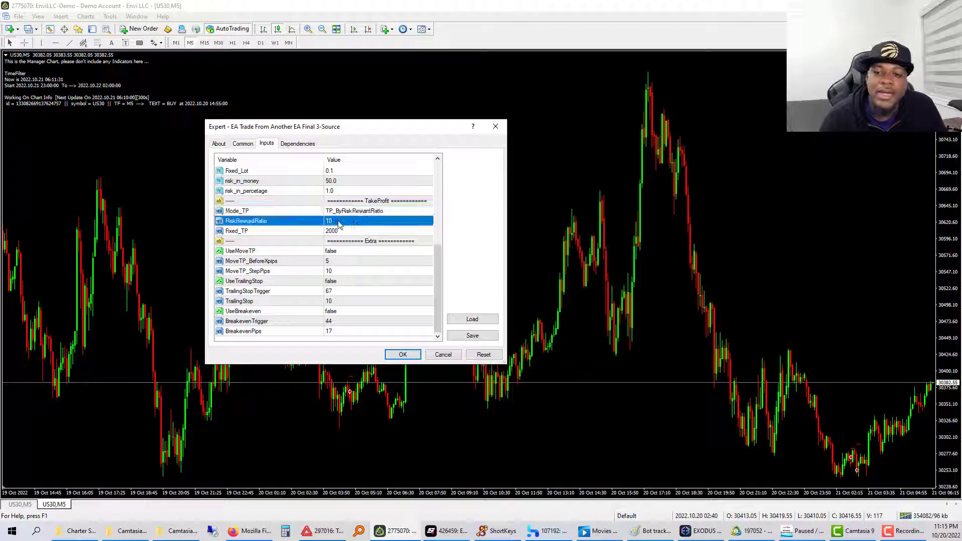
pyautogui.click(331, 192)
pyautogui.click(336, 223)
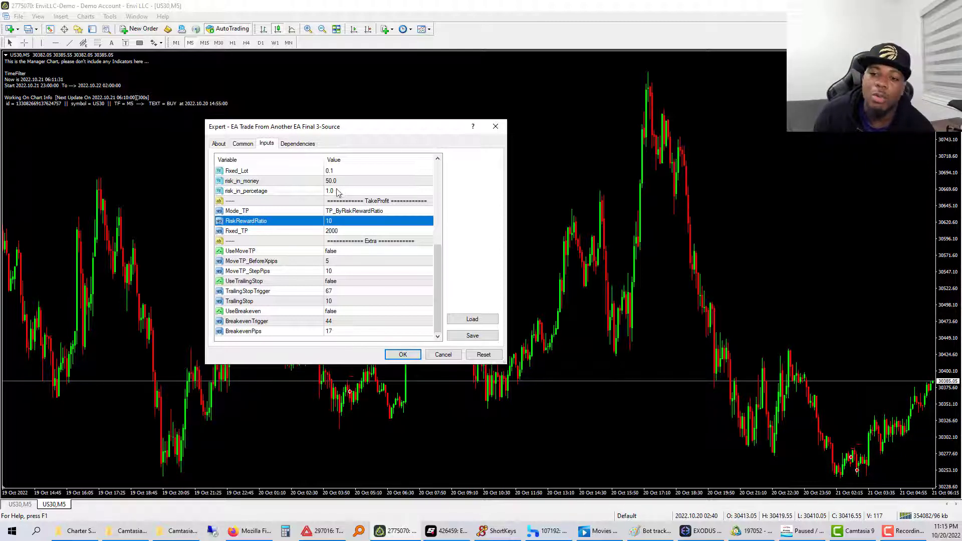
# - Set the expert advisor's RiskRewardRatio to 5
pyautogui.click(333, 222)
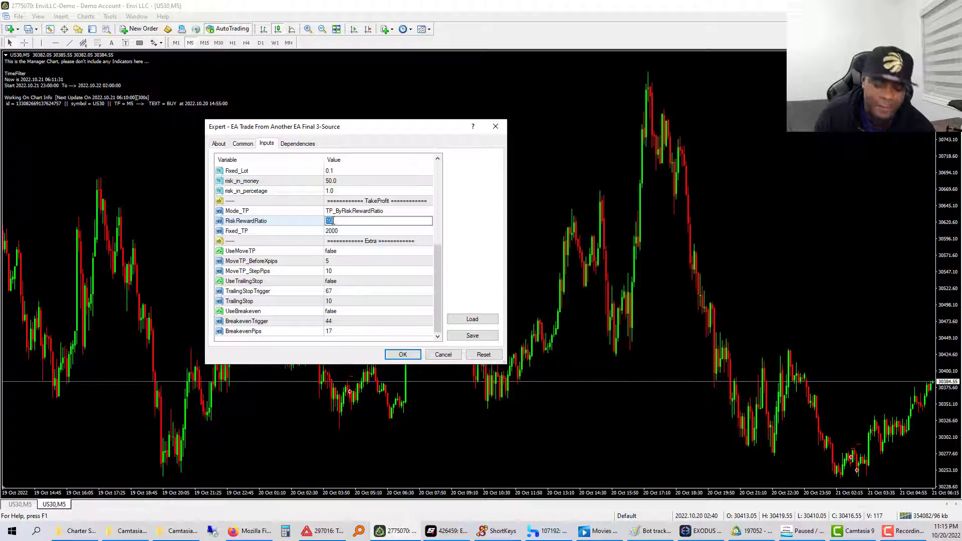
pyautogui.write('5')
pyautogui.press('Up')
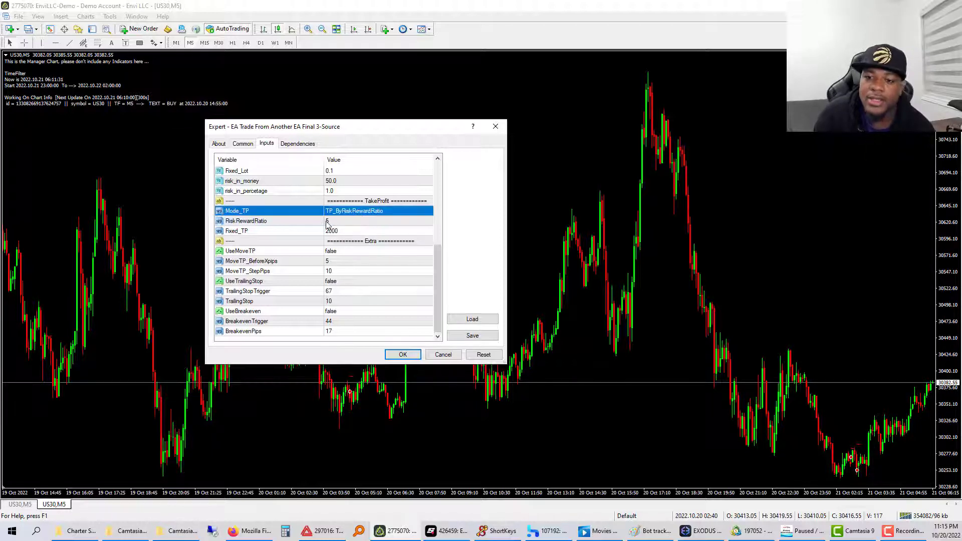
pyautogui.click(335, 224)
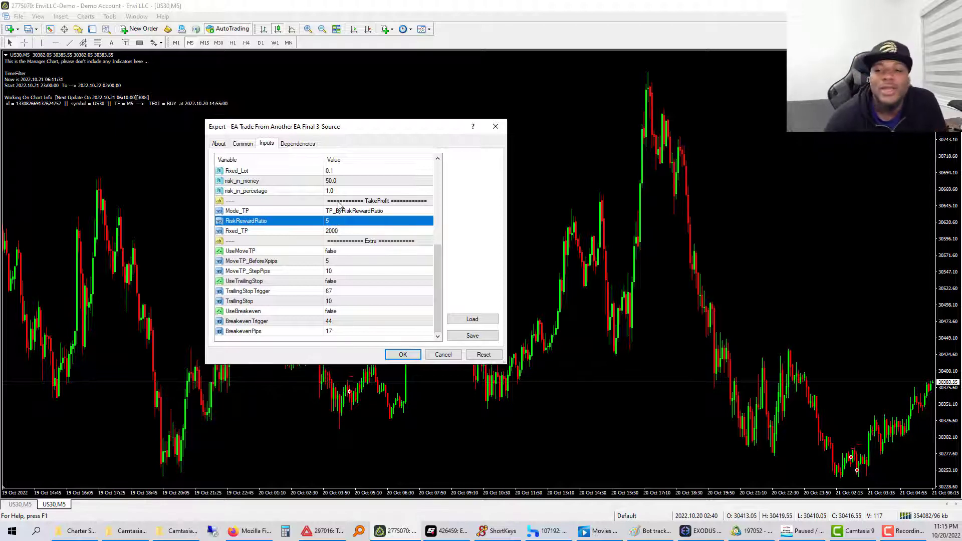
# - Set Mode_TP to TP_ByFixed and select its matching Fixed_TP input
pyautogui.click(336, 184)
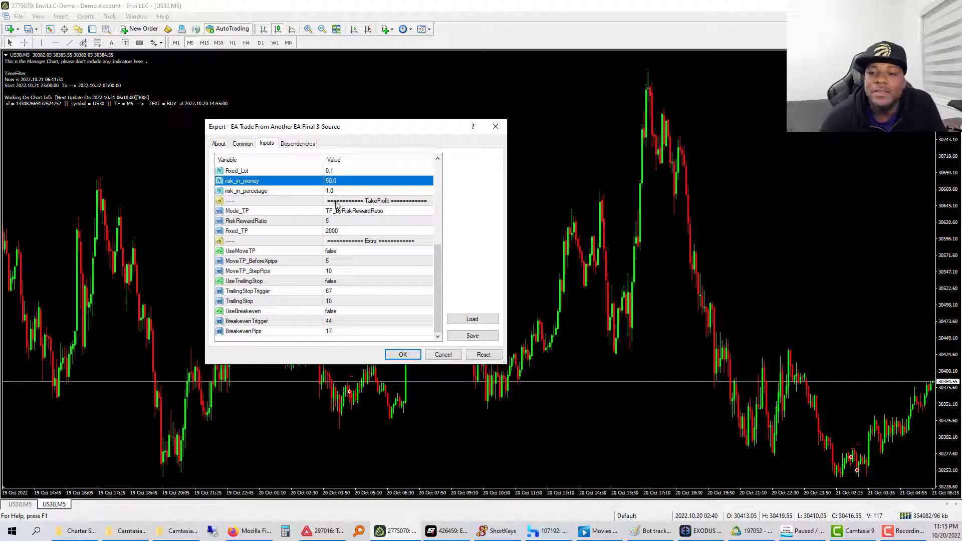
pyautogui.click(325, 221)
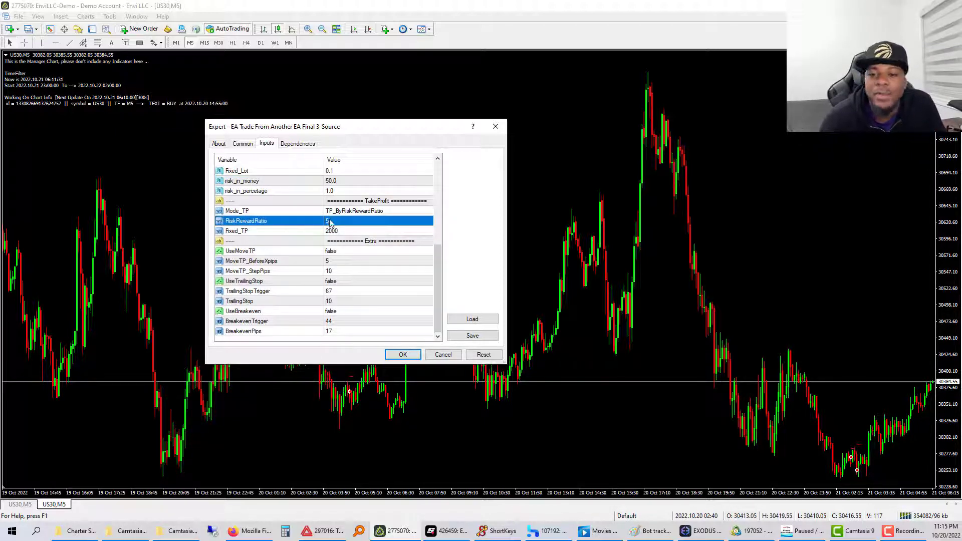
pyautogui.click(359, 214)
pyautogui.click(359, 214)
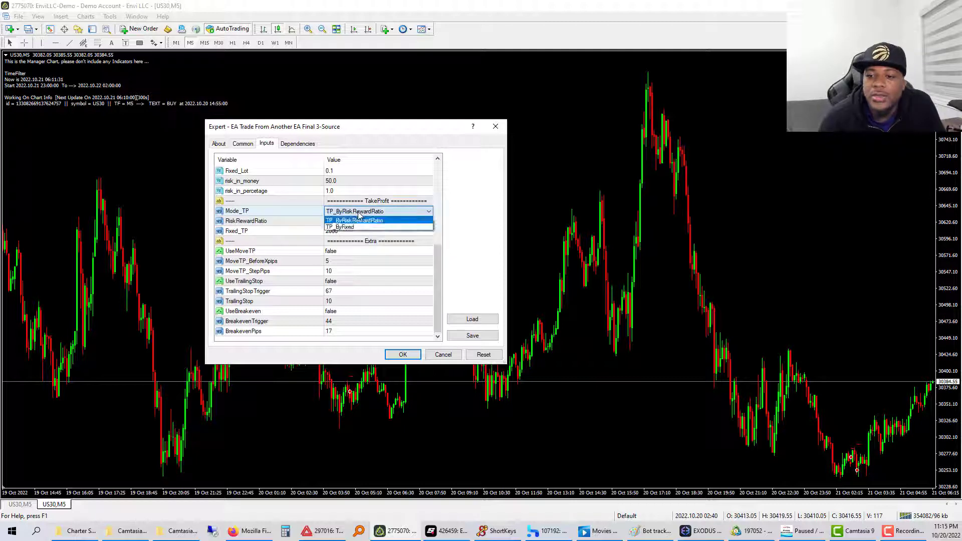
pyautogui.click(351, 231)
pyautogui.click(331, 232)
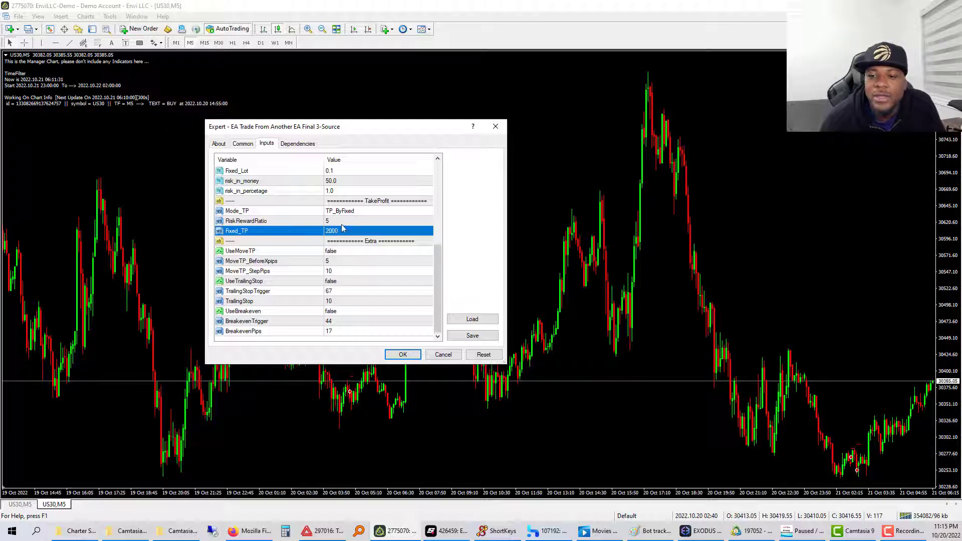
# - Review the Extra inputs UseMoveTP, UseTrailingStop and UseBreakeven, and close the expert advisor's settings without saving
pyautogui.click(337, 255)
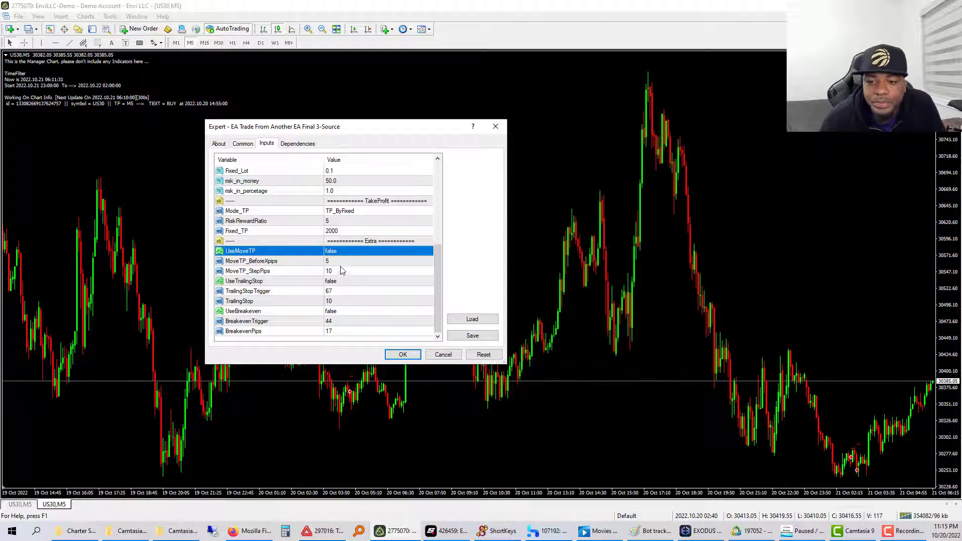
pyautogui.click(340, 282)
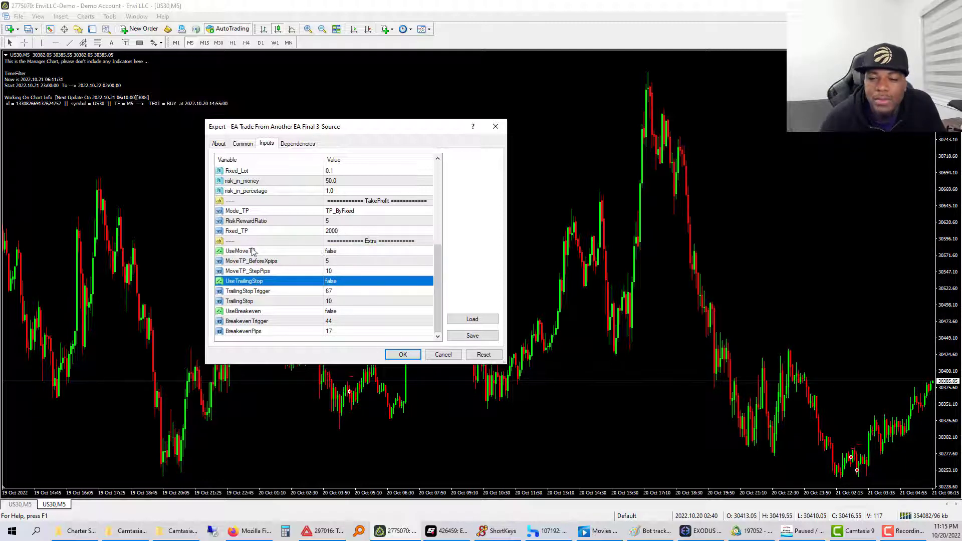
pyautogui.click(332, 254)
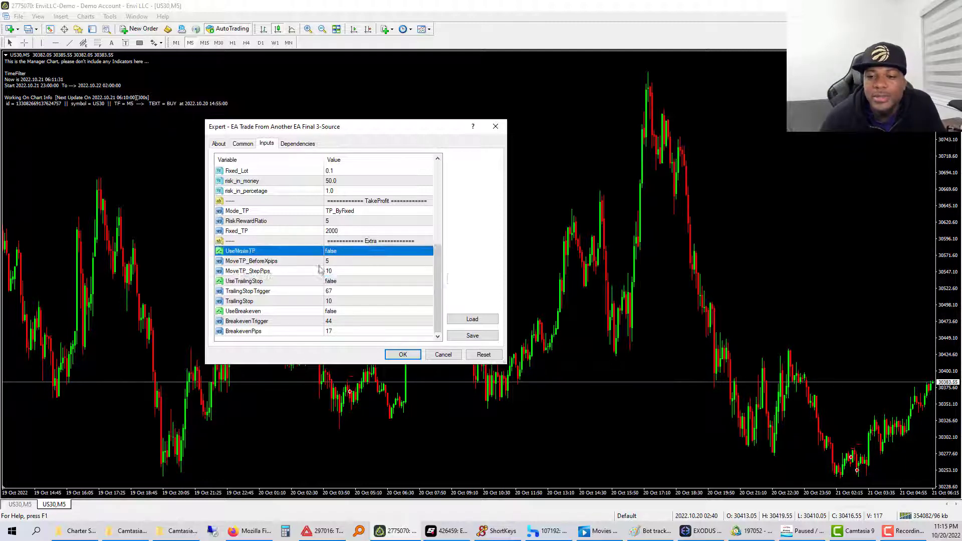
pyautogui.click(335, 282)
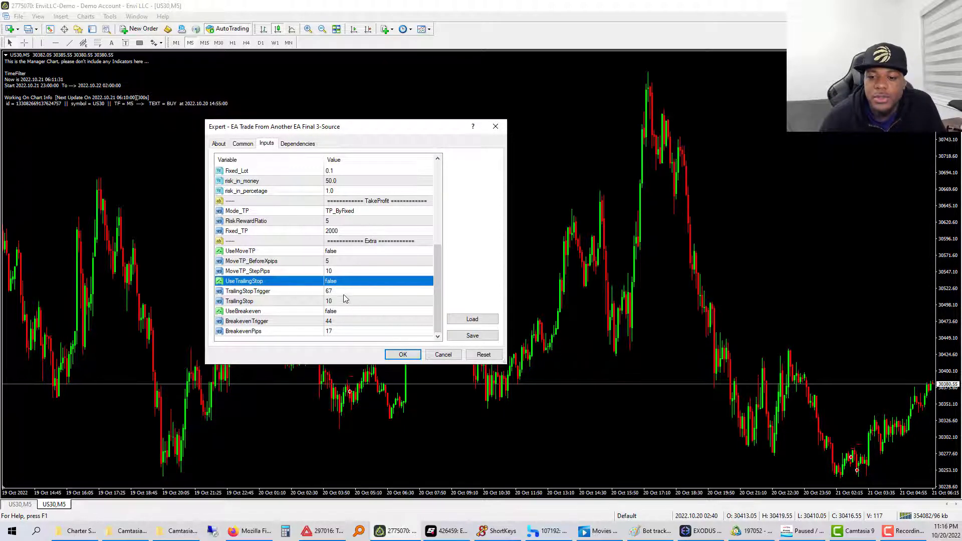
pyautogui.click(334, 312)
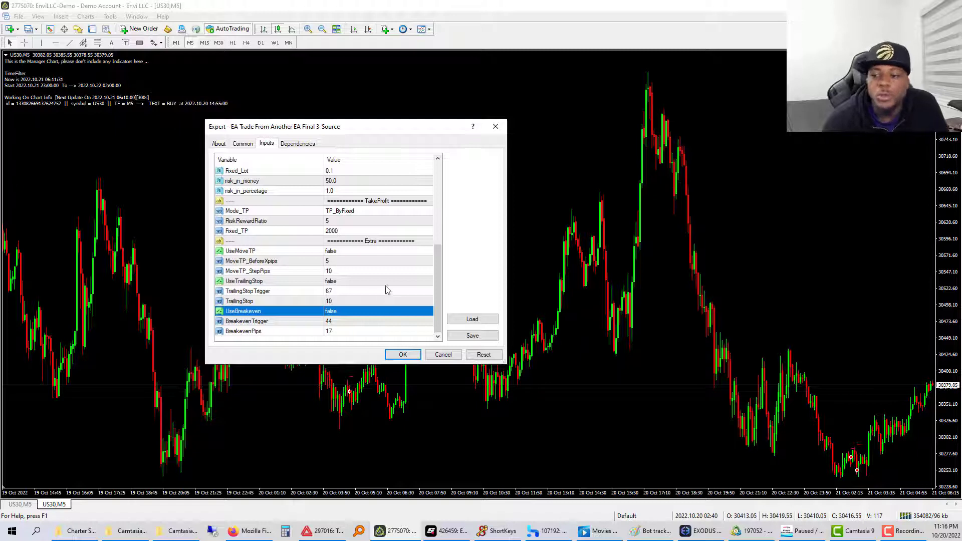
pyautogui.click(443, 355)
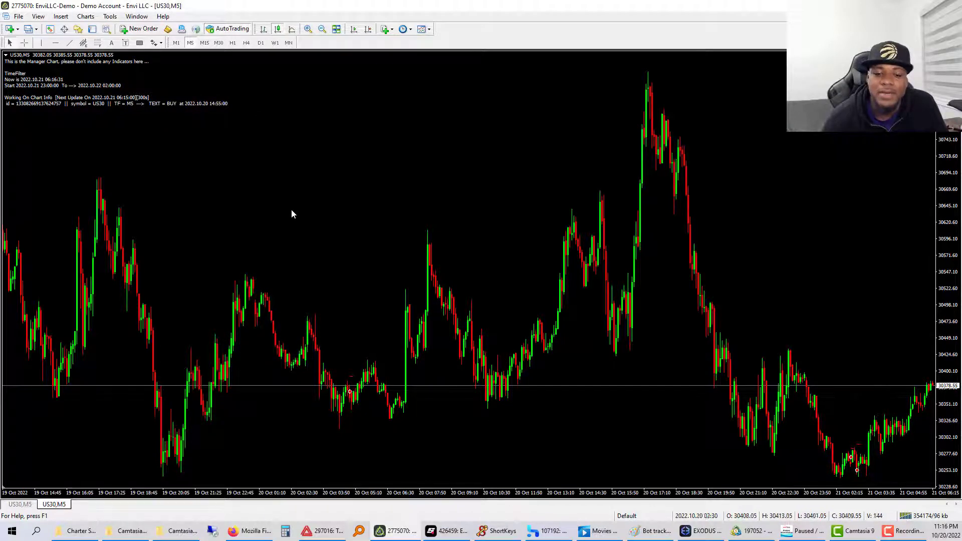
# - Switch from the manager chart to the other US30 M5 chart and review its BUY and SELL signals from 18 to 20 October
pyautogui.scroll(-5, 371, 197)
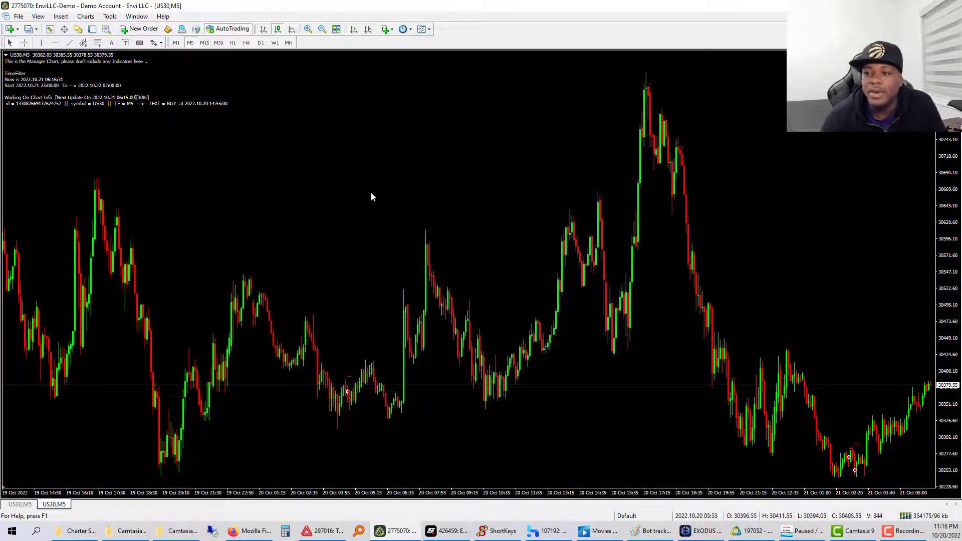
pyautogui.scroll(-4, 374, 198)
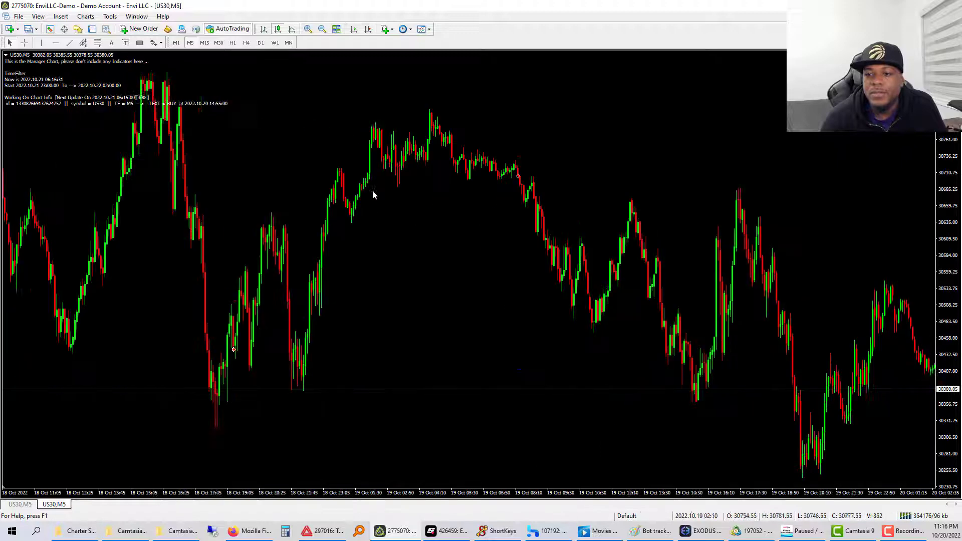
pyautogui.scroll(8, 373, 192)
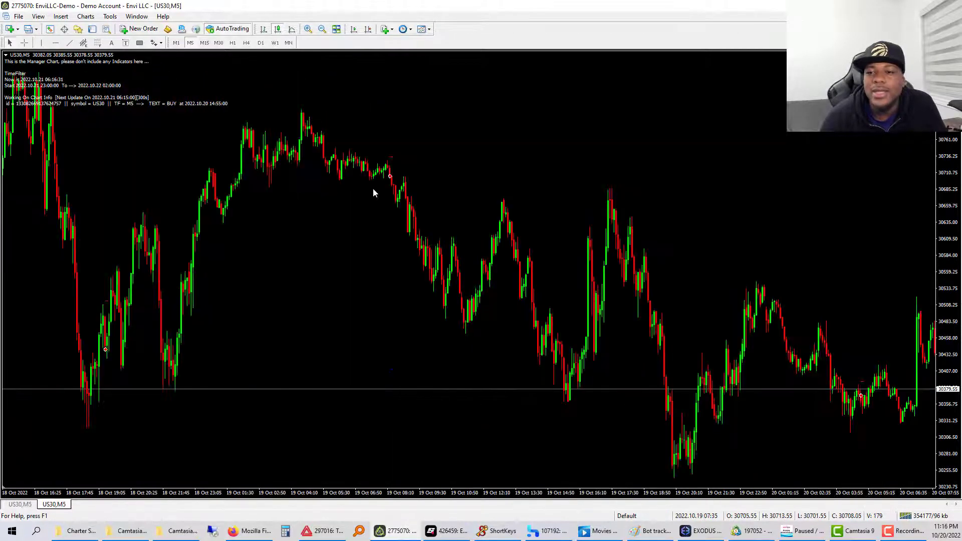
pyautogui.scroll(-6, 373, 192)
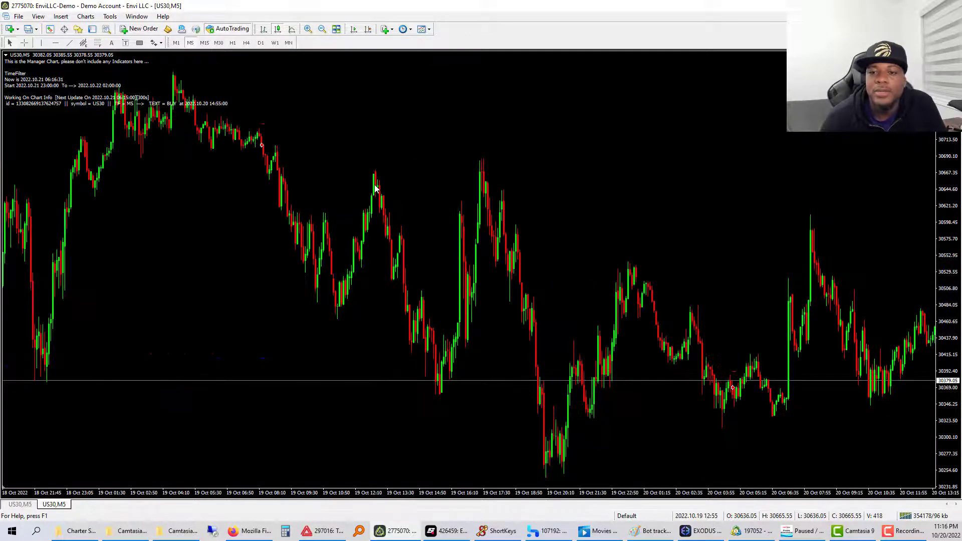
pyautogui.click(19, 504)
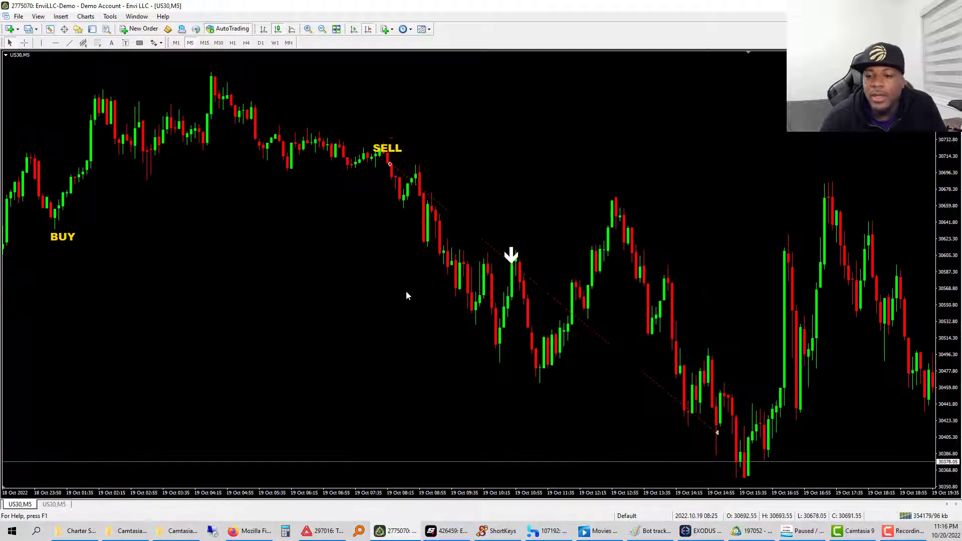
pyautogui.scroll(-2, 406, 291)
pyautogui.scroll(6, 412, 282)
pyautogui.scroll(6, 412, 286)
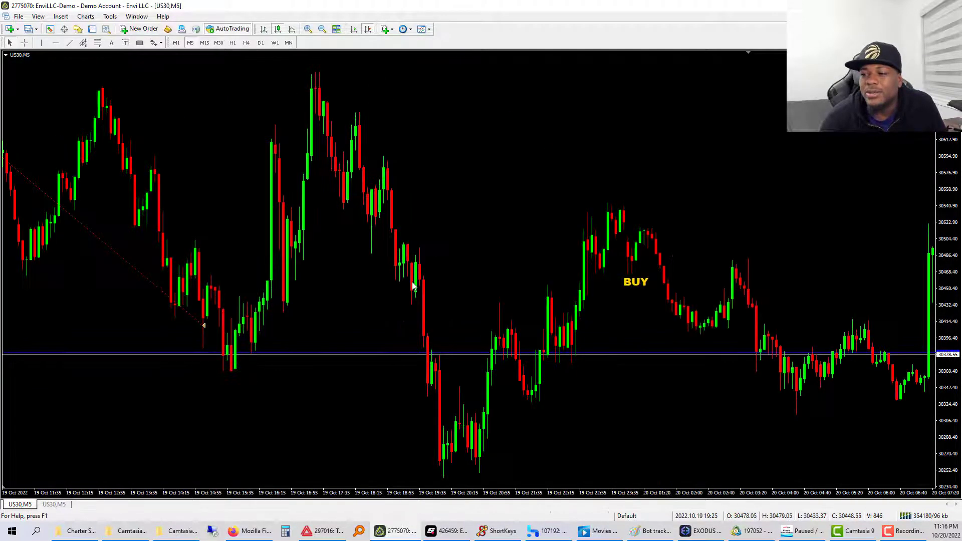
pyautogui.scroll(3, 415, 205)
pyautogui.scroll(-3, 415, 206)
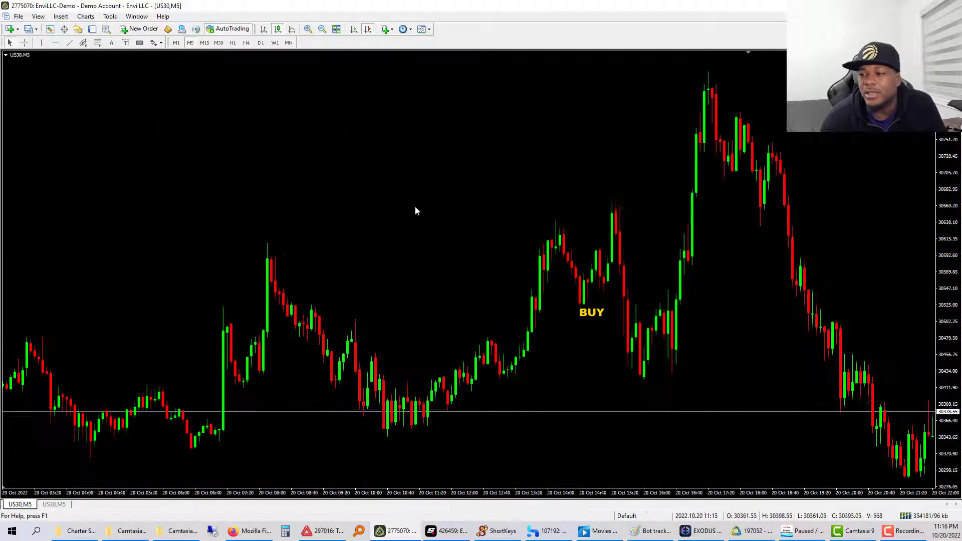
pyautogui.scroll(4, 316, 220)
pyautogui.scroll(-10, 316, 221)
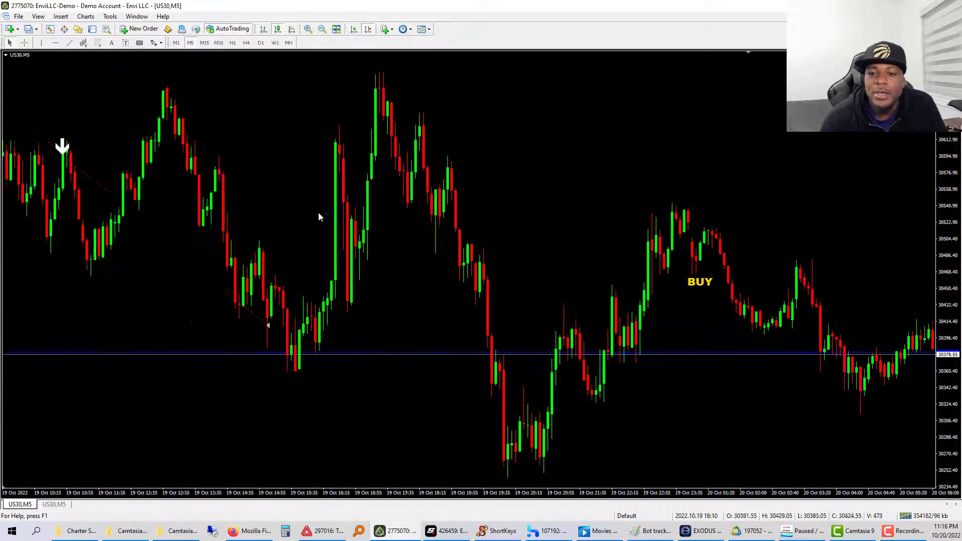
pyautogui.scroll(-7, 318, 216)
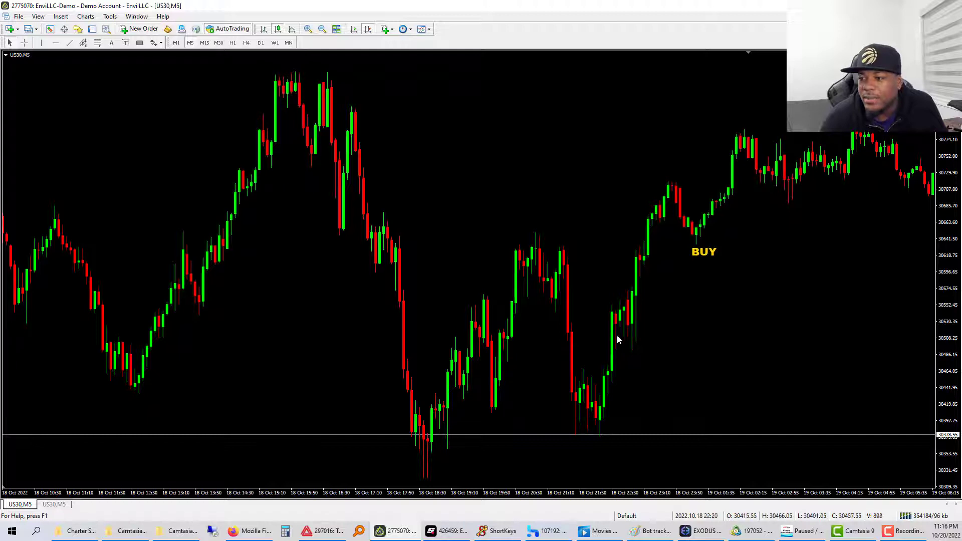
pyautogui.scroll(2, 588, 354)
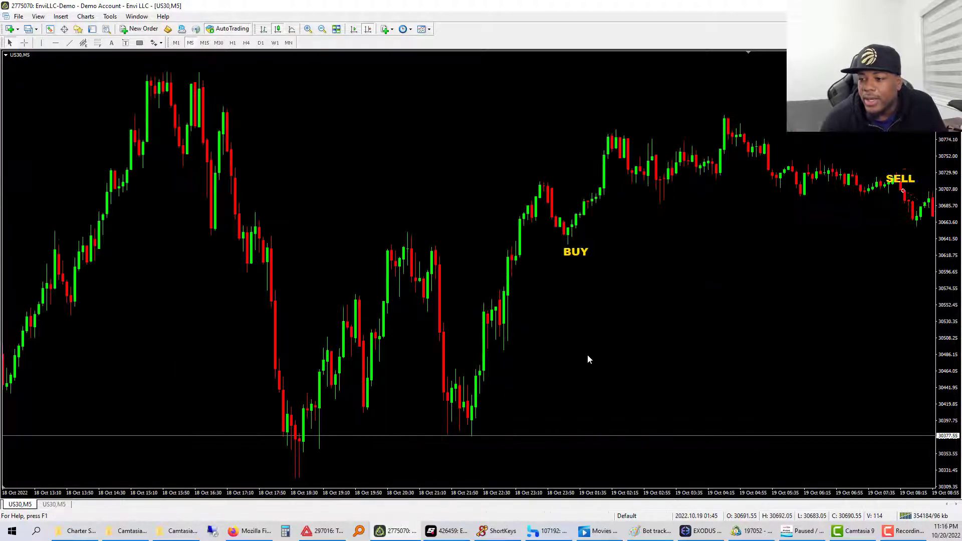
# - Draw two rising, roughly parallel trendlines above and below the upswing around the BUY signal of early 19 October
pyautogui.middleClick(571, 247)
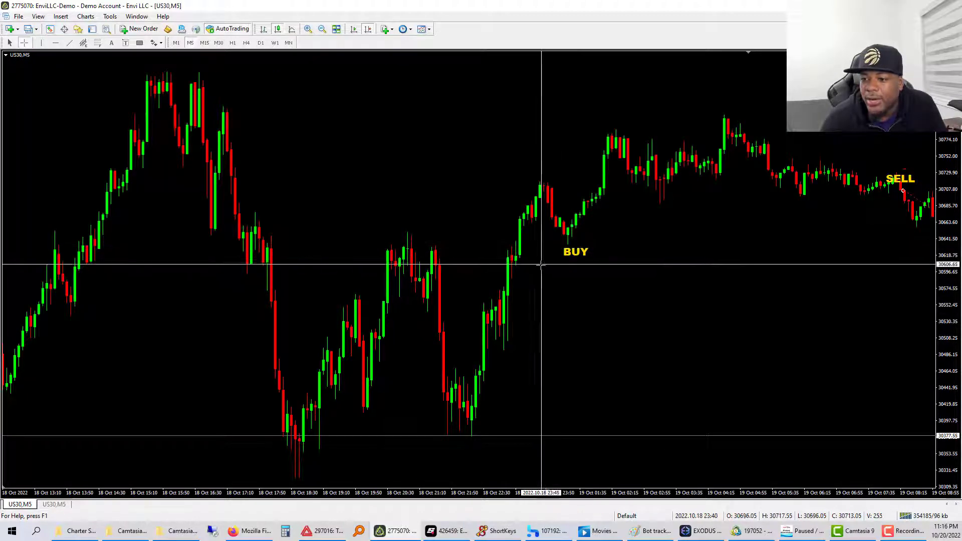
pyautogui.middleClick(512, 290)
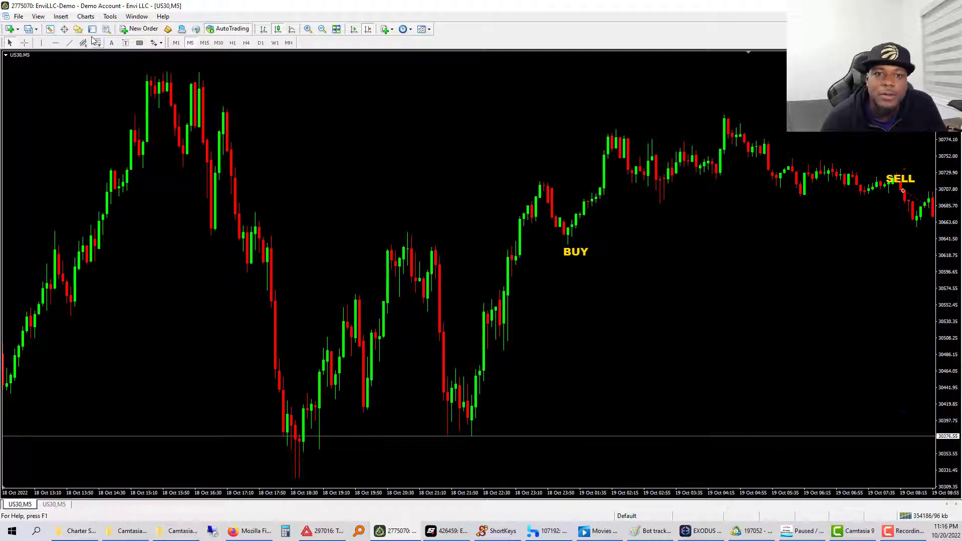
pyautogui.click(70, 42)
pyautogui.moveTo(456, 303); pyautogui.dragTo(536, 173)
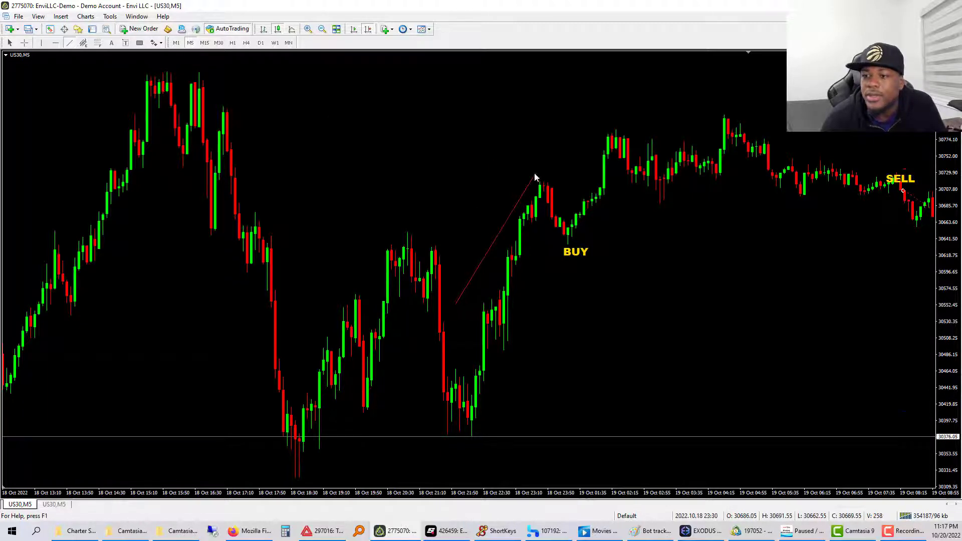
pyautogui.moveTo(502, 351)
pyautogui.mouseDown()
pyautogui.moveTo(584, 208)
pyautogui.moveTo(599, 199)
pyautogui.mouseUp()
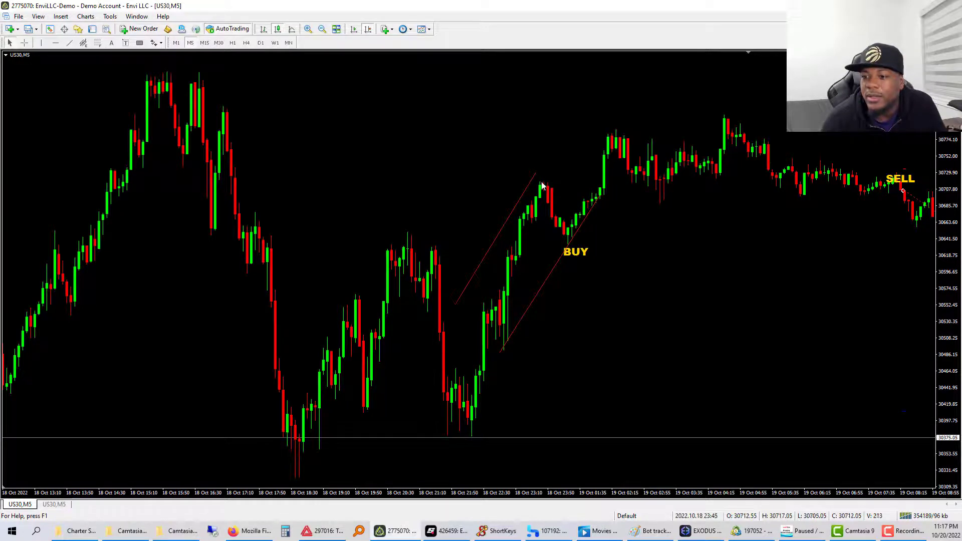
# - Inspect the BUY signal's candle with the crosshair and delete both trendlines around the upswing
pyautogui.middleClick(568, 238)
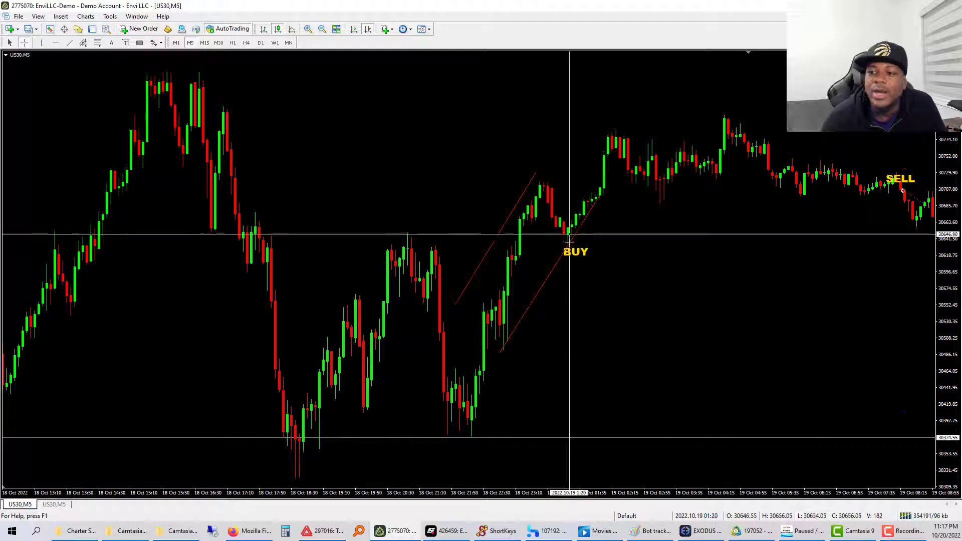
pyautogui.middleClick(548, 242)
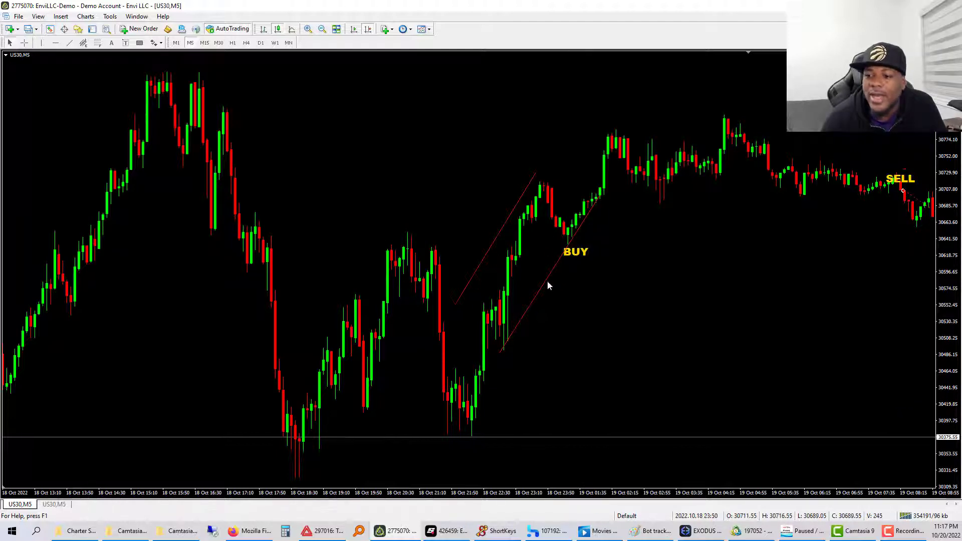
pyautogui.press('Delete')
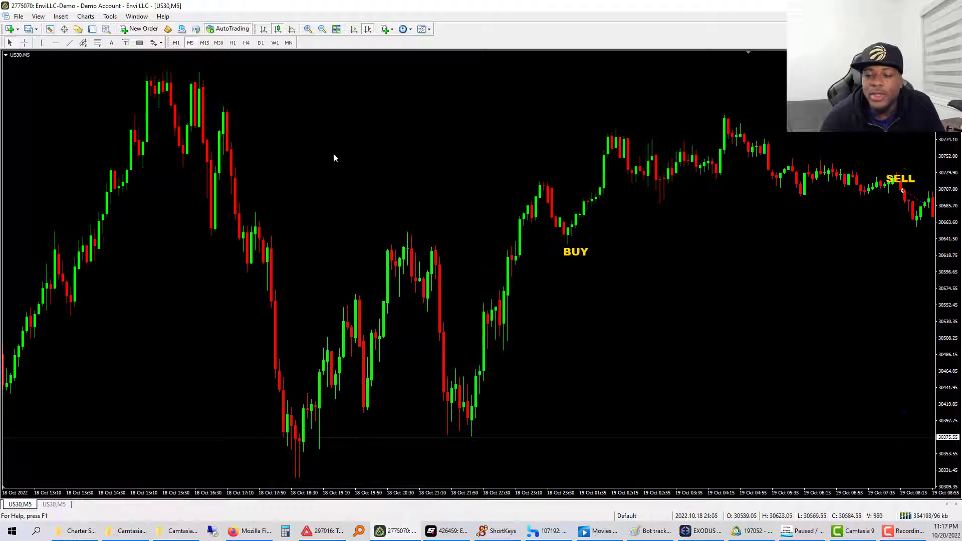
# - Draw a rectangle over the two 18 October evening lows before the BUY signal, from about 30490 down to 30340
pyautogui.scroll(-2, 280, 140)
pyautogui.scroll(4, 245, 127)
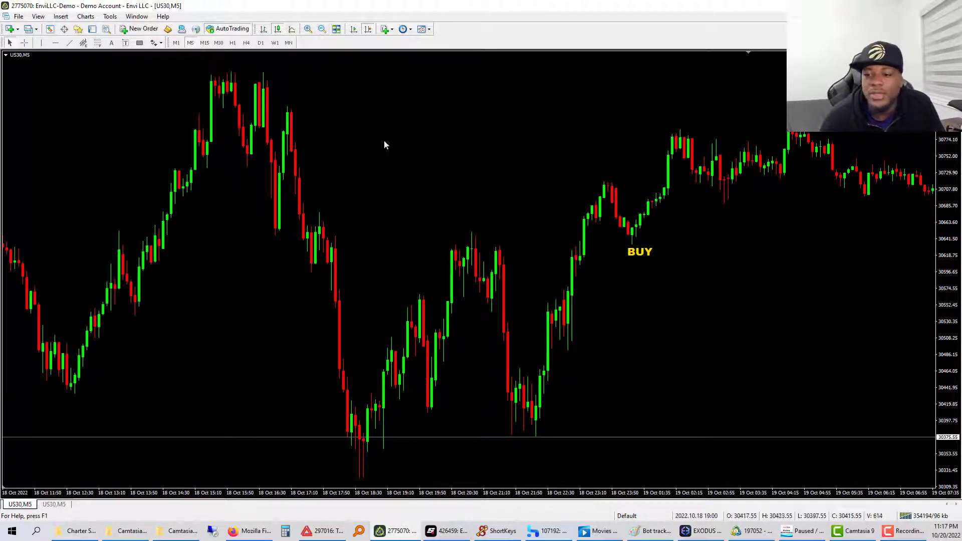
pyautogui.scroll(-4, 379, 161)
pyautogui.scroll(4, 374, 173)
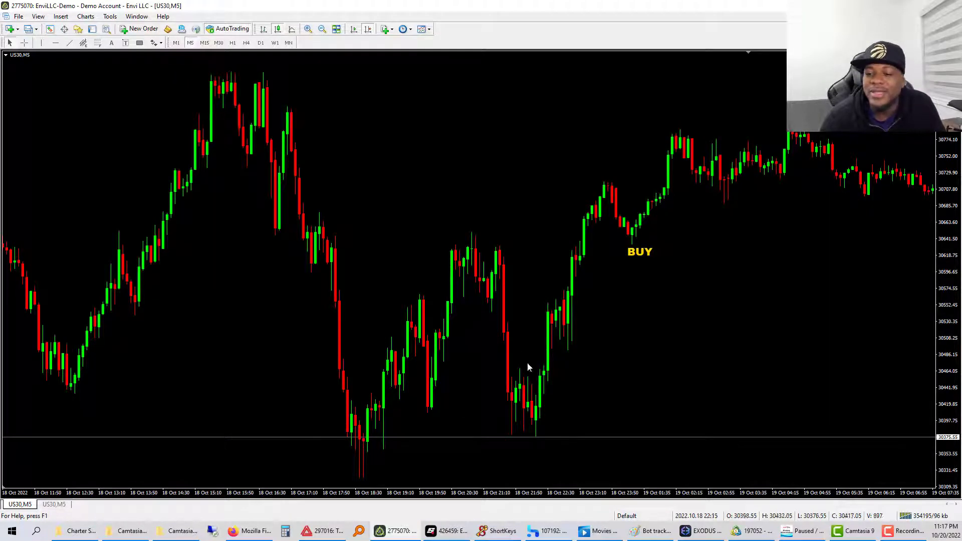
pyautogui.click(140, 43)
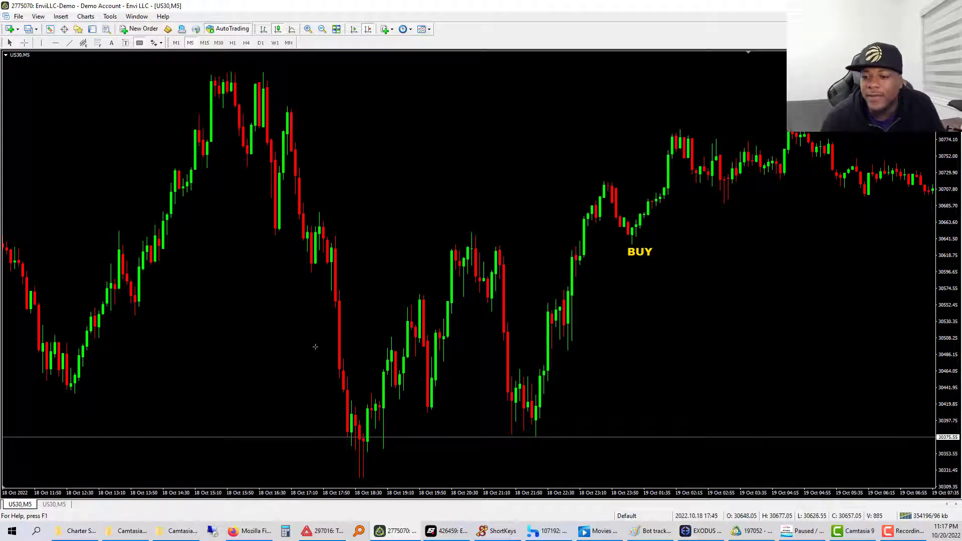
pyautogui.moveTo(308, 352); pyautogui.dragTo(615, 464)
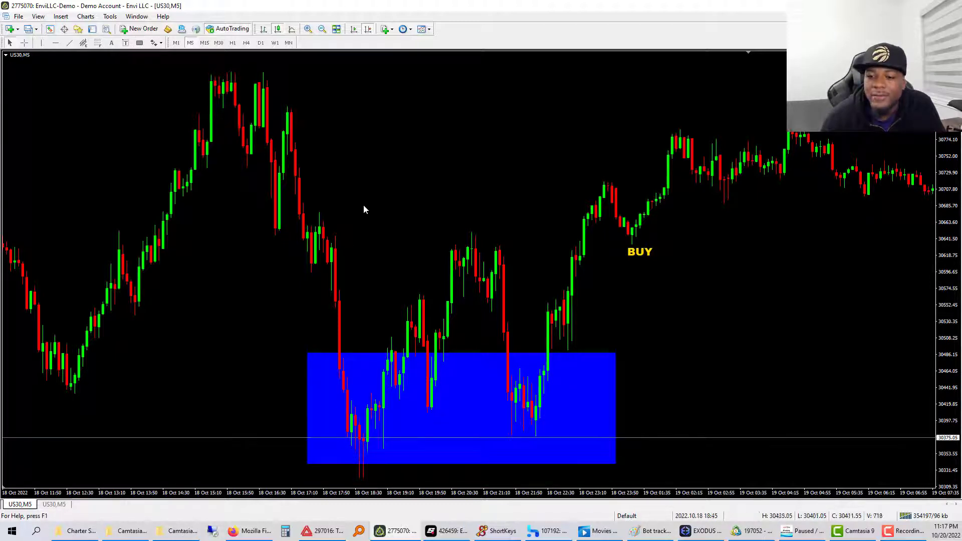
# - Use the crosshair to examine the upward move that follows the BUY signal of early 19 October
pyautogui.middleClick(619, 257)
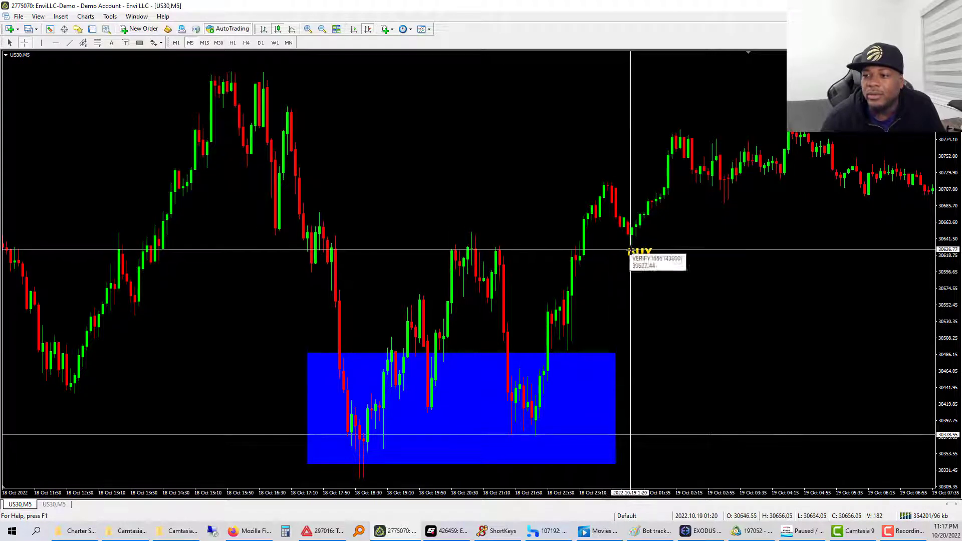
pyautogui.moveTo(633, 249); pyautogui.dragTo(786, 116)
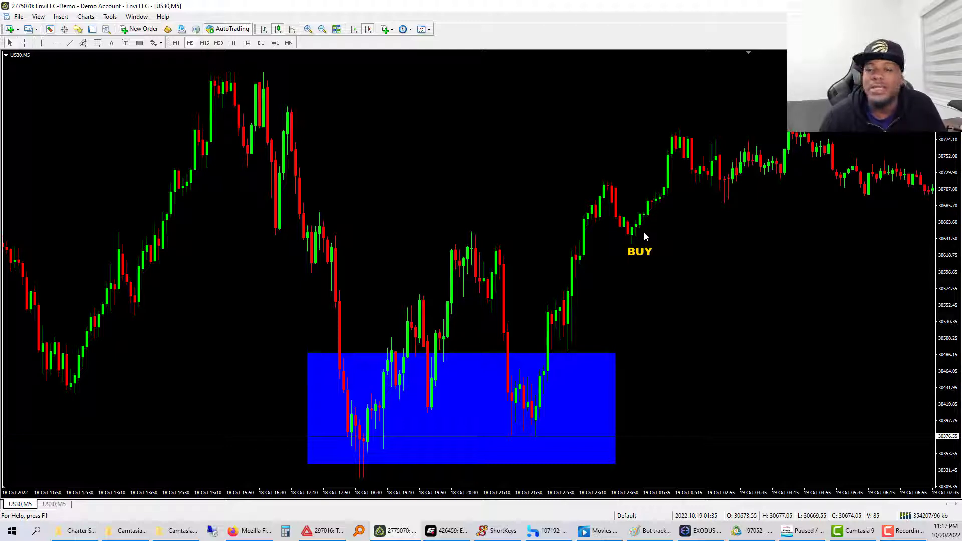
pyautogui.middleClick(664, 227)
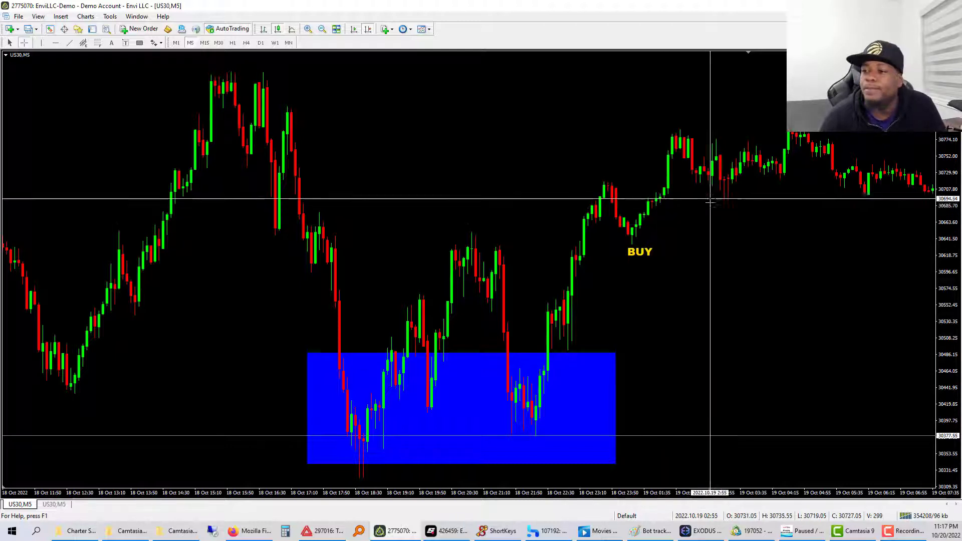
pyautogui.middleClick(647, 235)
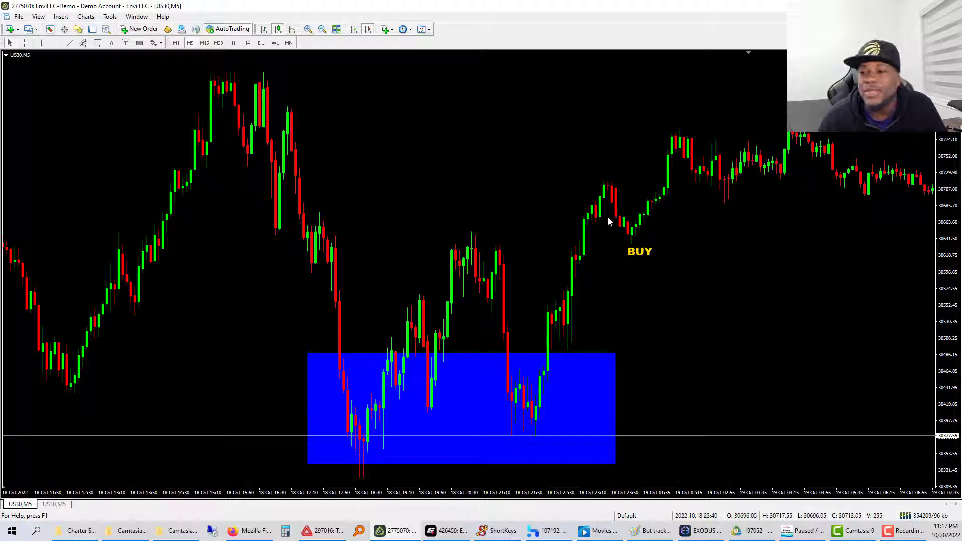
# - Examine the BUY signal's candle of early 19 October with the crosshair and follow the price onward to the SELL signal
pyautogui.middleClick(652, 218)
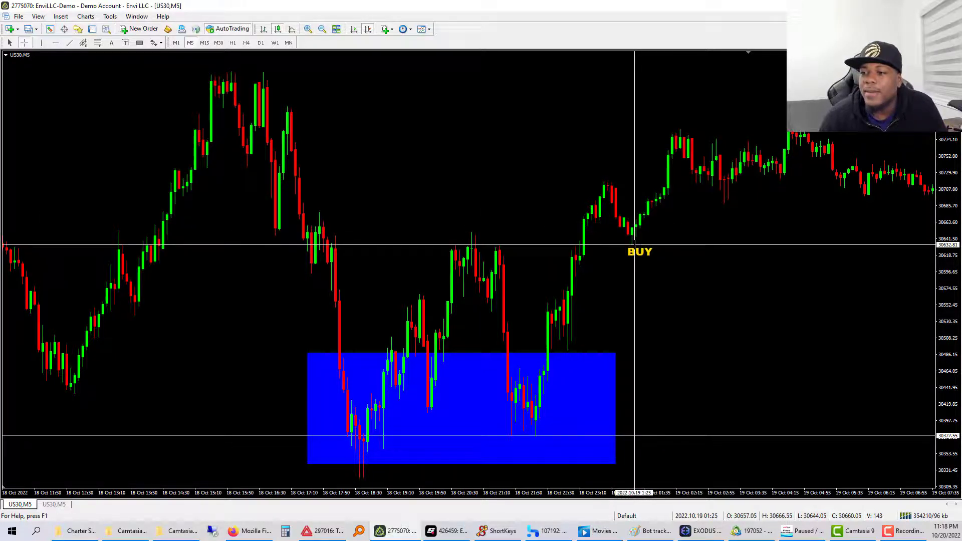
pyautogui.middleClick(649, 223)
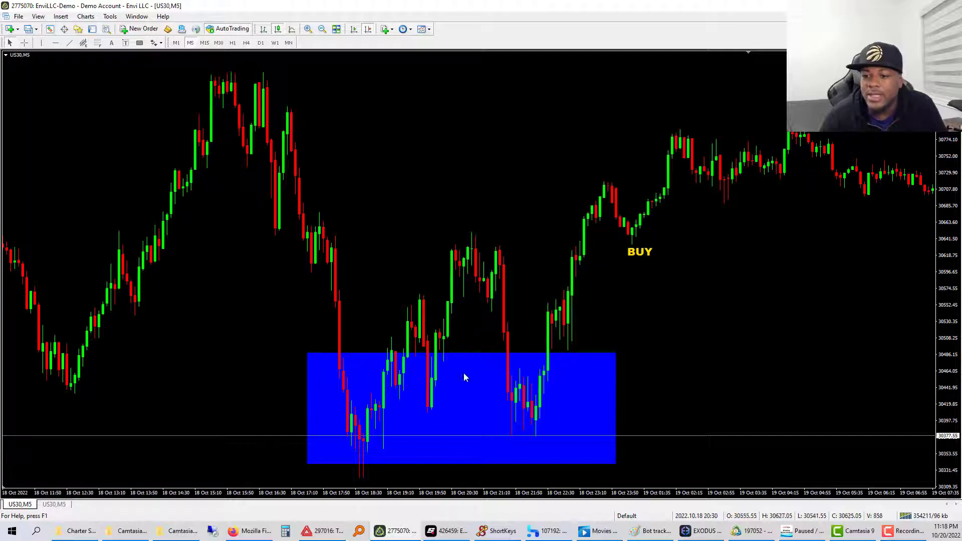
pyautogui.scroll(-10, 616, 226)
pyautogui.middleClick(563, 232)
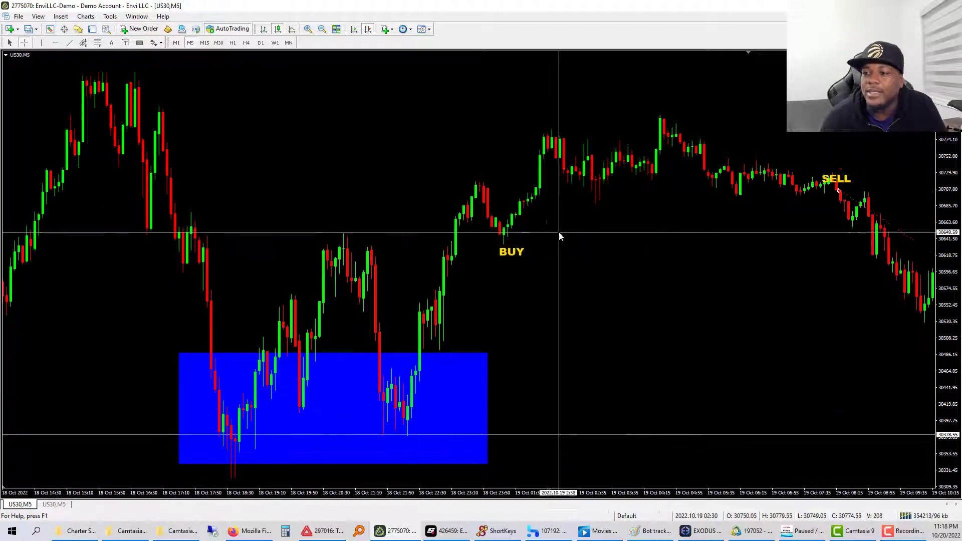
pyautogui.scroll(-13, 548, 228)
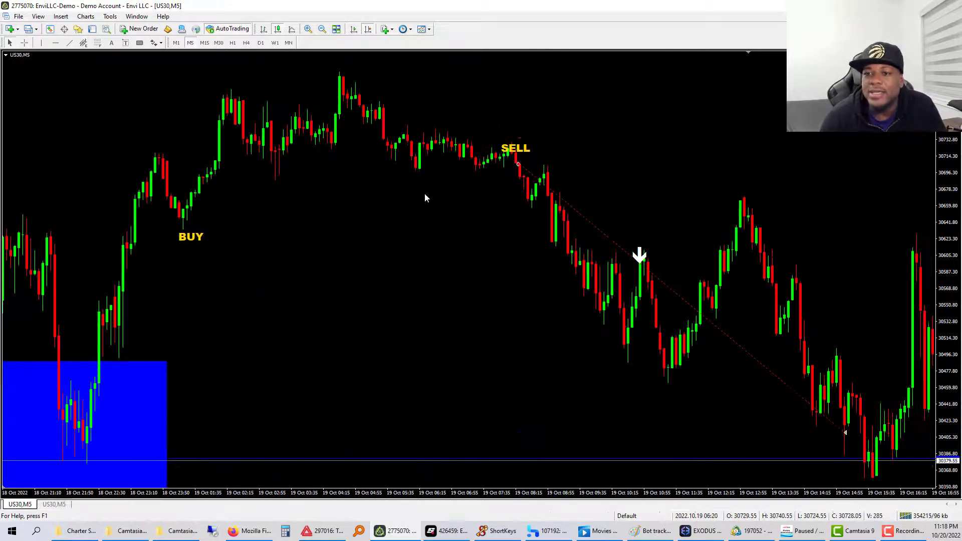
# - Resize the rectangle over the 18 October evening lows, raising its upper edge to about 30545 and narrowing it slightly
pyautogui.scroll(13, 425, 194)
pyautogui.scroll(-3, 428, 194)
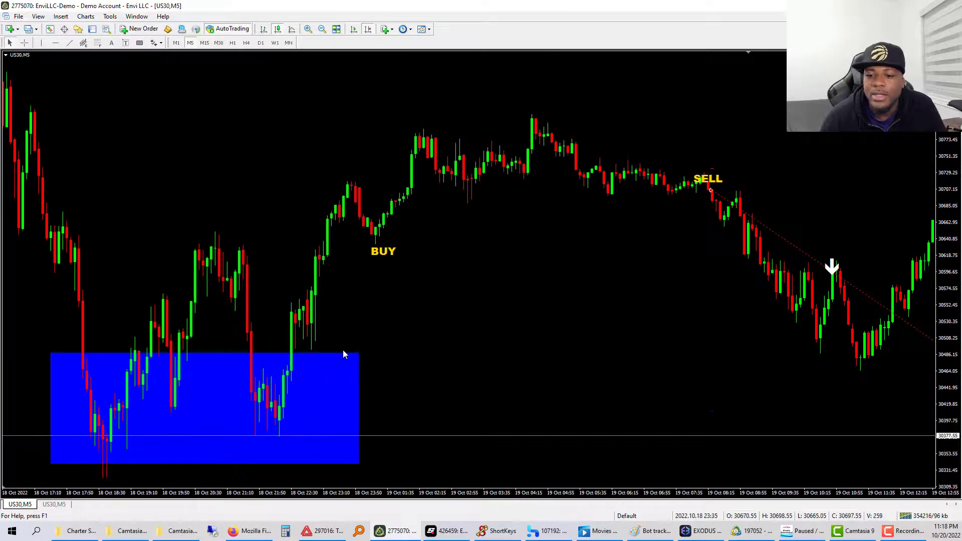
pyautogui.doubleClick(358, 354)
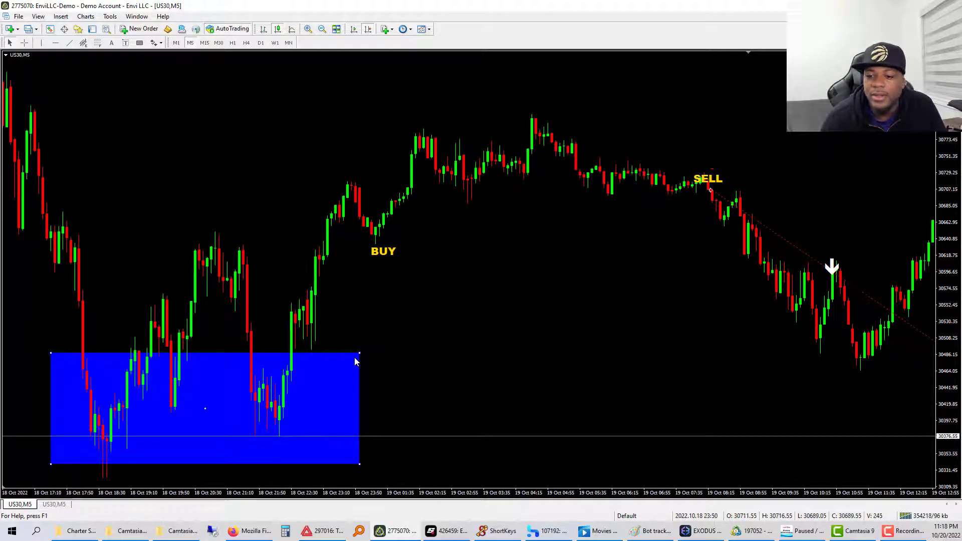
pyautogui.moveTo(359, 354); pyautogui.dragTo(349, 313)
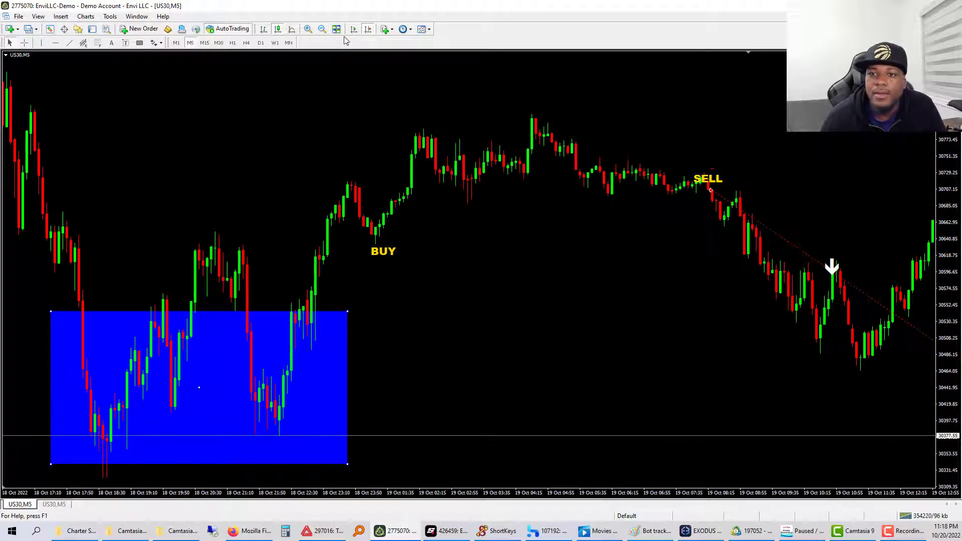
# - Move the rectangle onto the early 19 October highs before the SELL signal and resize it from about 30820 down to 30730
pyautogui.click(323, 29)
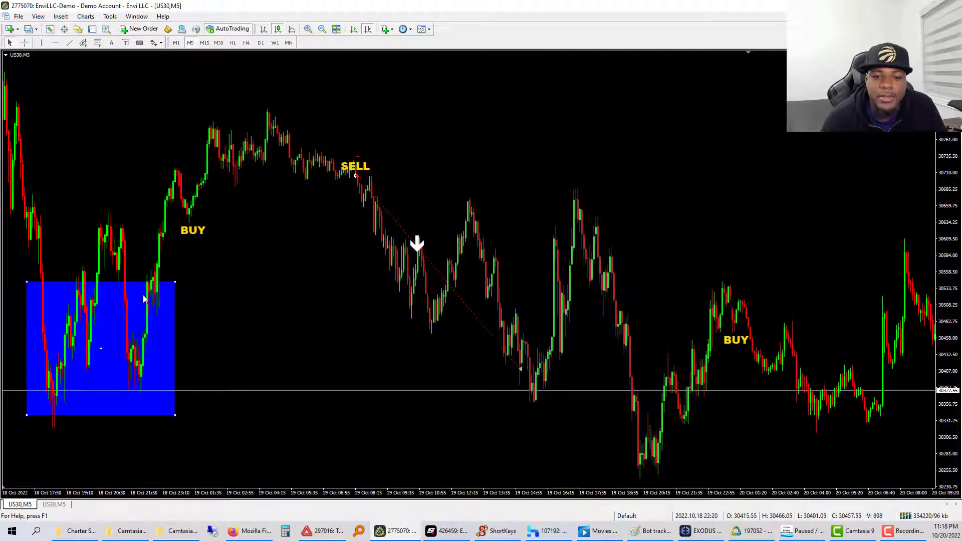
pyautogui.scroll(2, 144, 299)
pyautogui.moveTo(120, 348); pyautogui.dragTo(277, 144)
pyautogui.moveTo(351, 211); pyautogui.dragTo(352, 163)
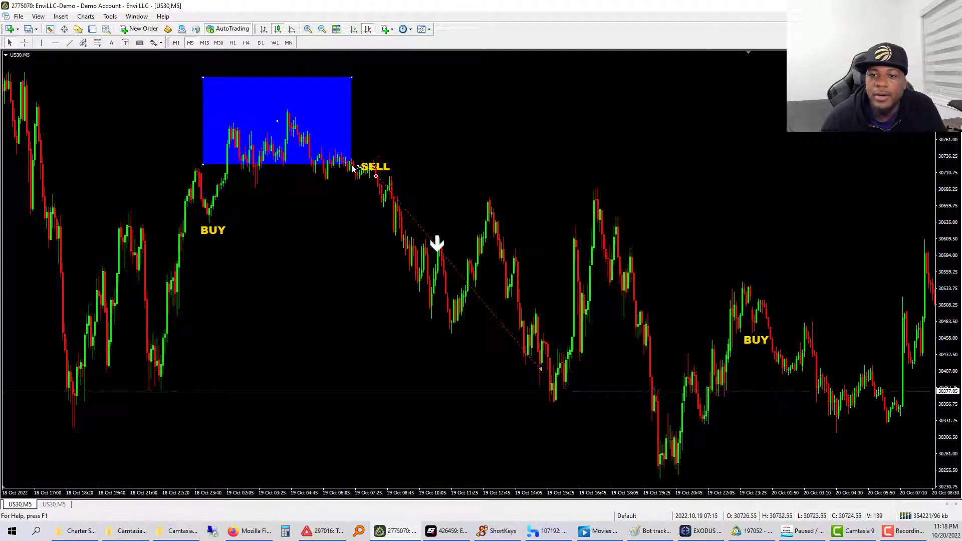
pyautogui.moveTo(351, 78); pyautogui.dragTo(337, 102)
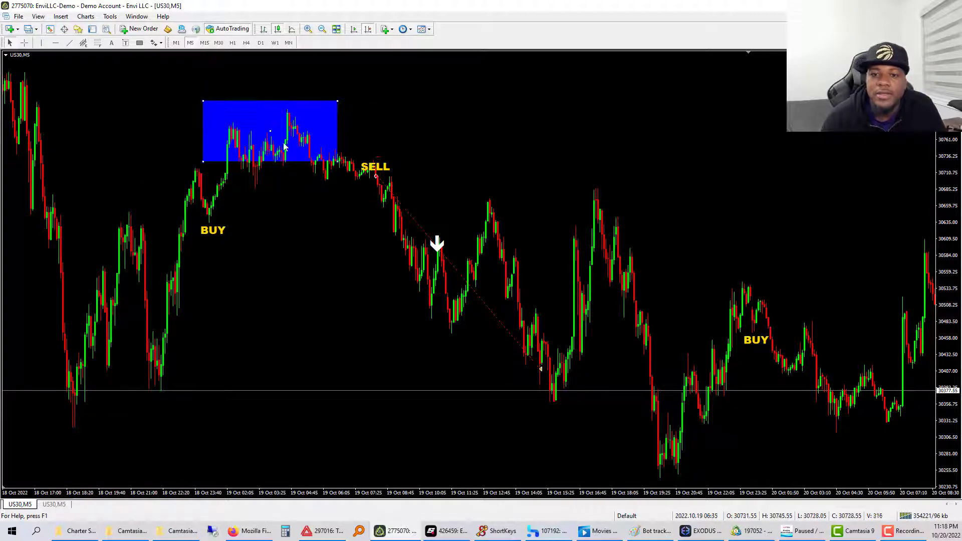
# - Measure the rise from the 18 October evening low to the boxed highs and examine the decline following the SELL signal
pyautogui.middleClick(166, 351)
pyautogui.moveTo(151, 387); pyautogui.dragTo(245, 114)
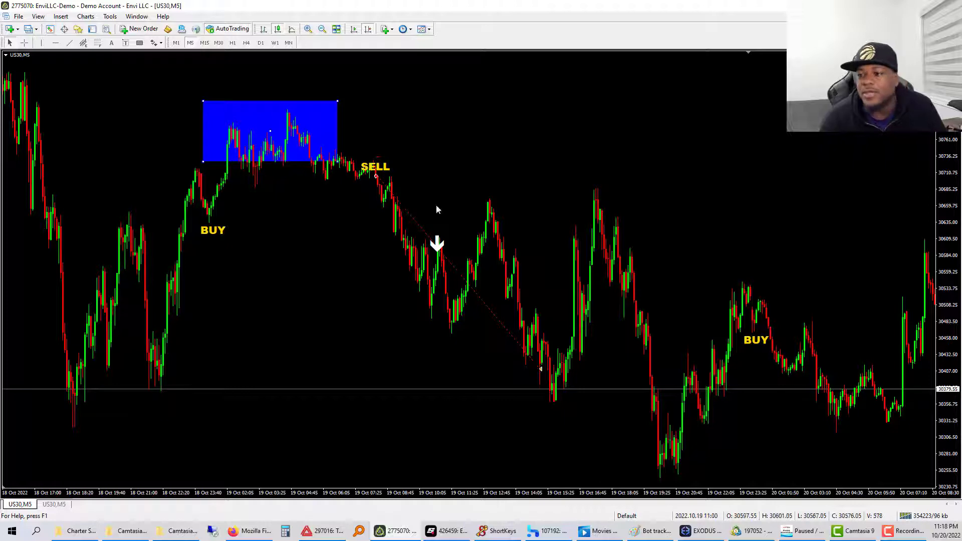
pyautogui.scroll(2, 293, 289)
pyautogui.scroll(1, 313, 279)
pyautogui.scroll(-4, 319, 279)
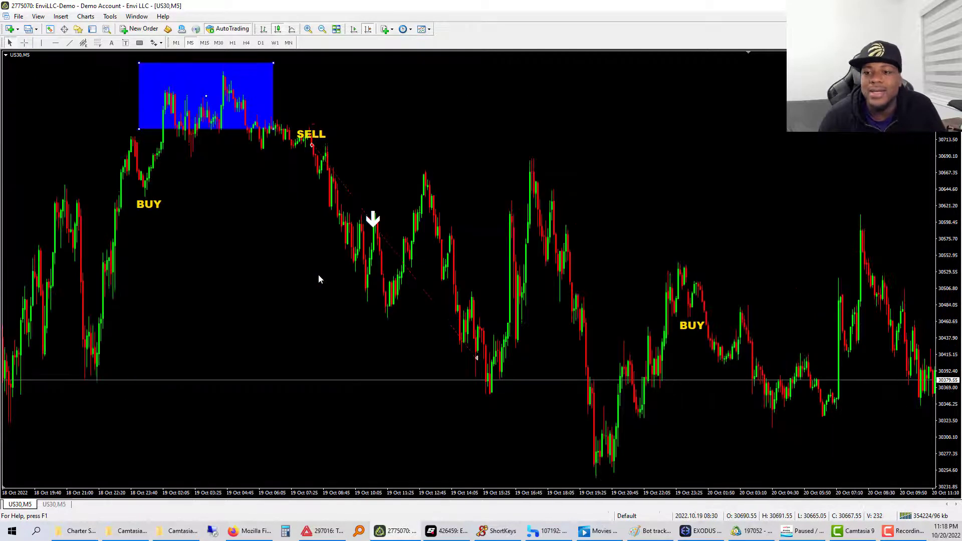
pyautogui.scroll(-2, 243, 139)
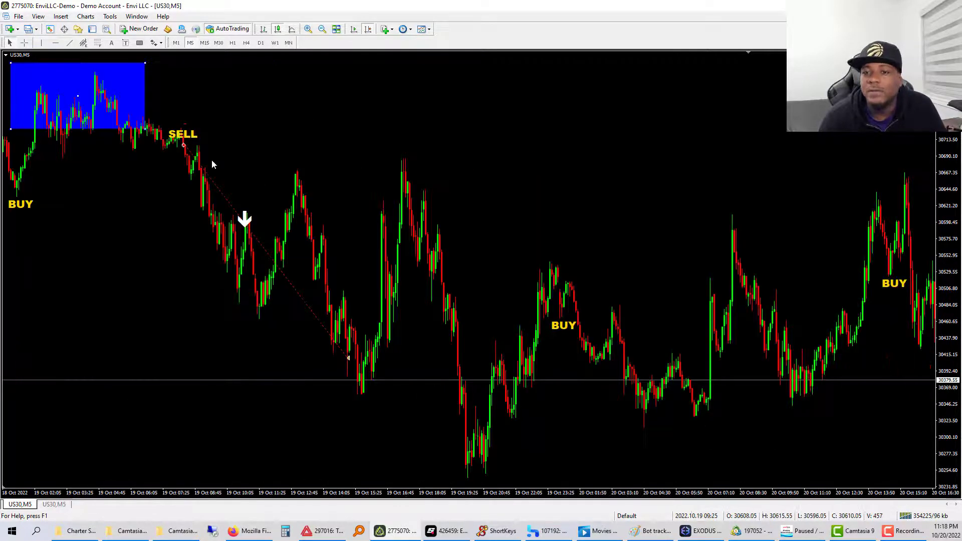
pyautogui.scroll(1, 211, 160)
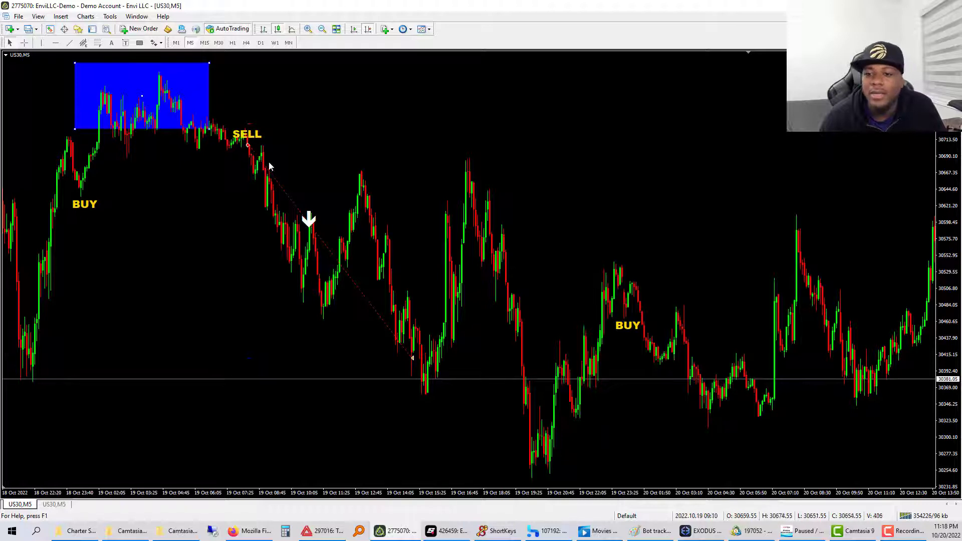
pyautogui.scroll(-1, 191, 155)
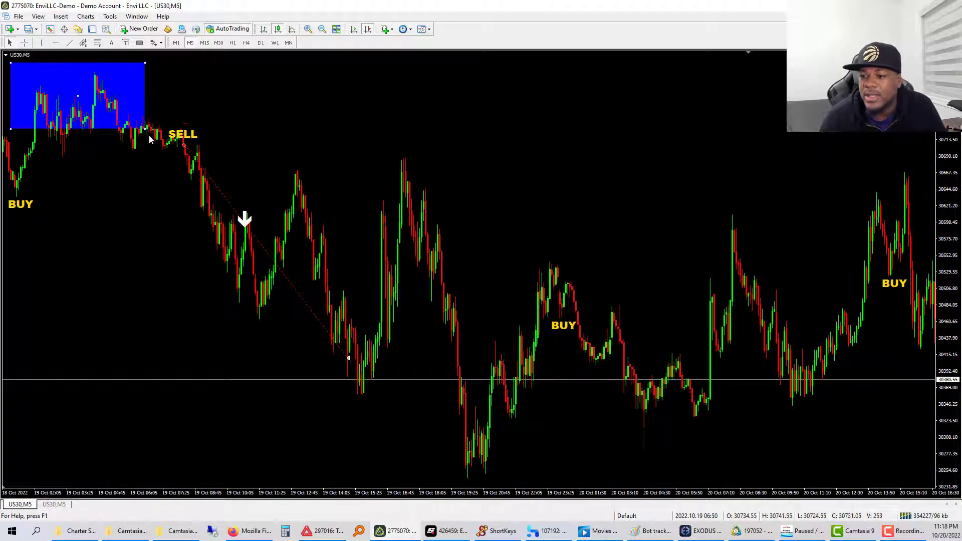
pyautogui.scroll(-3, 266, 227)
pyautogui.scroll(3, 217, 172)
pyautogui.scroll(1, 161, 94)
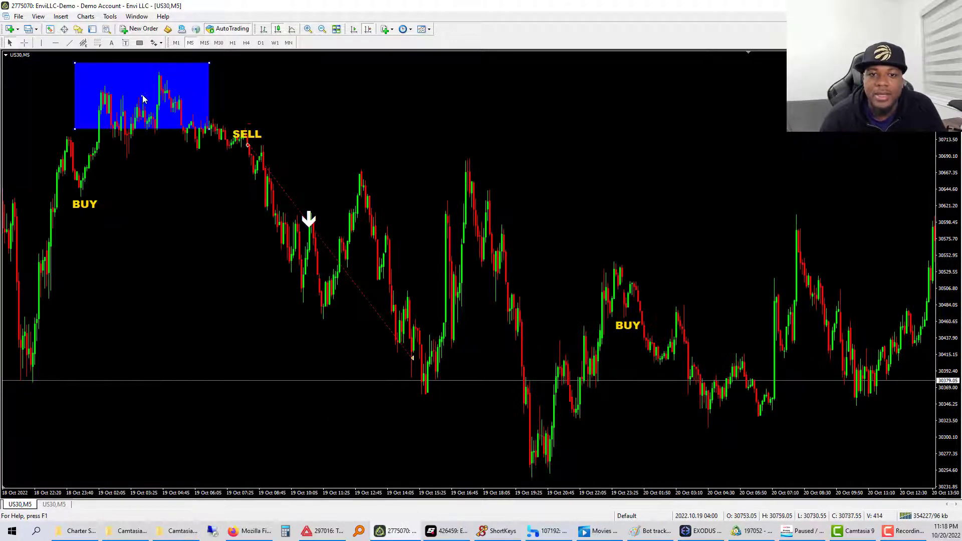
# - Move the rectangle onto the 19 October evening lows and examine the BUY signals that follow them
pyautogui.moveTo(161, 94); pyautogui.dragTo(547, 452)
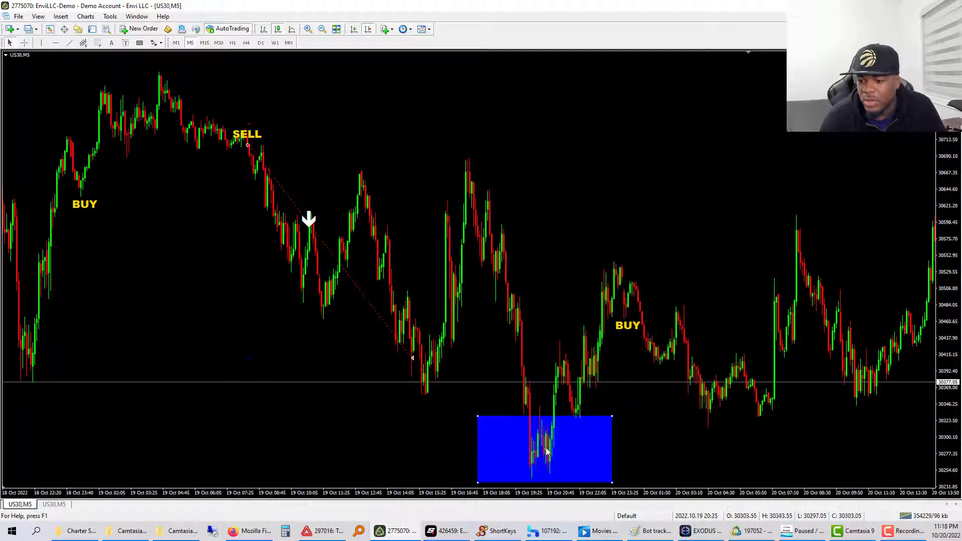
pyautogui.scroll(-2, 666, 413)
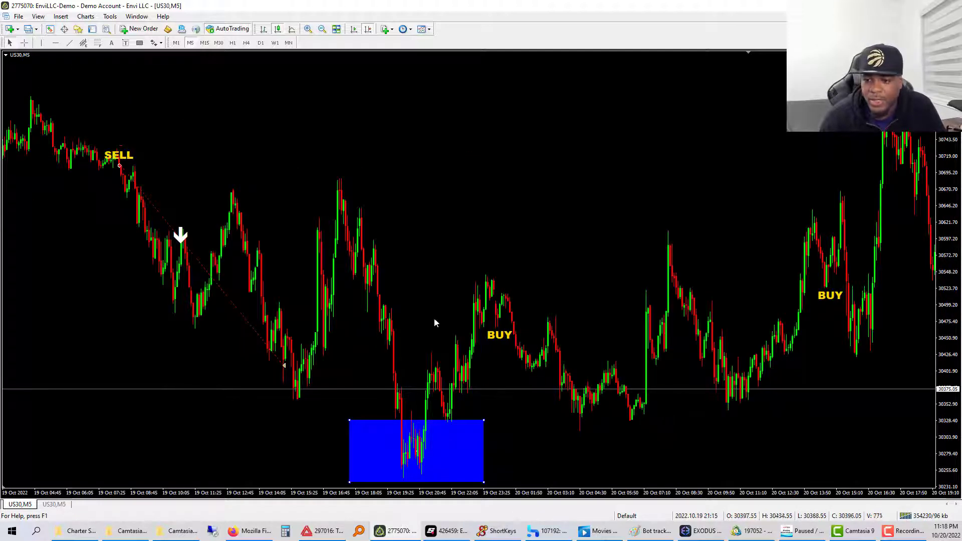
pyautogui.scroll(-1, 431, 335)
pyautogui.scroll(1, 425, 347)
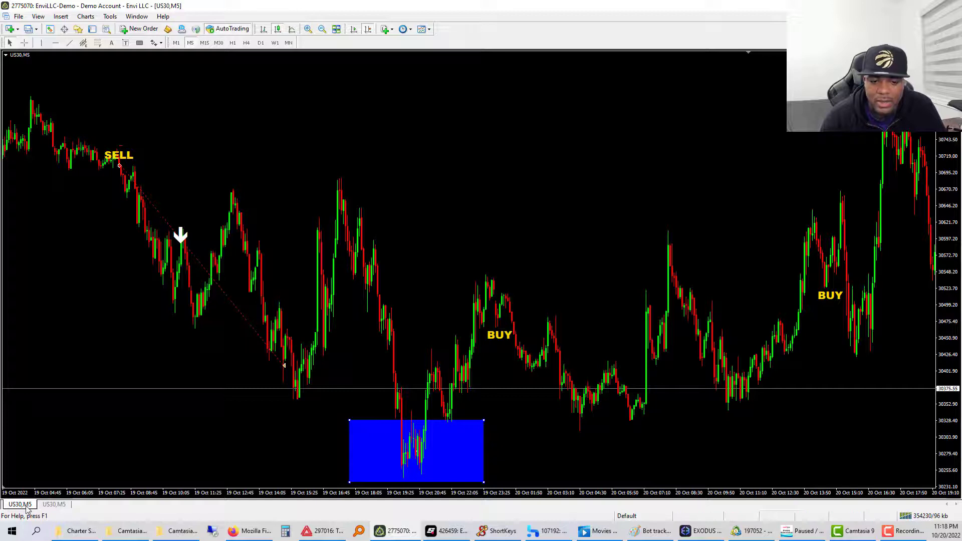
pyautogui.scroll(-1, 416, 158)
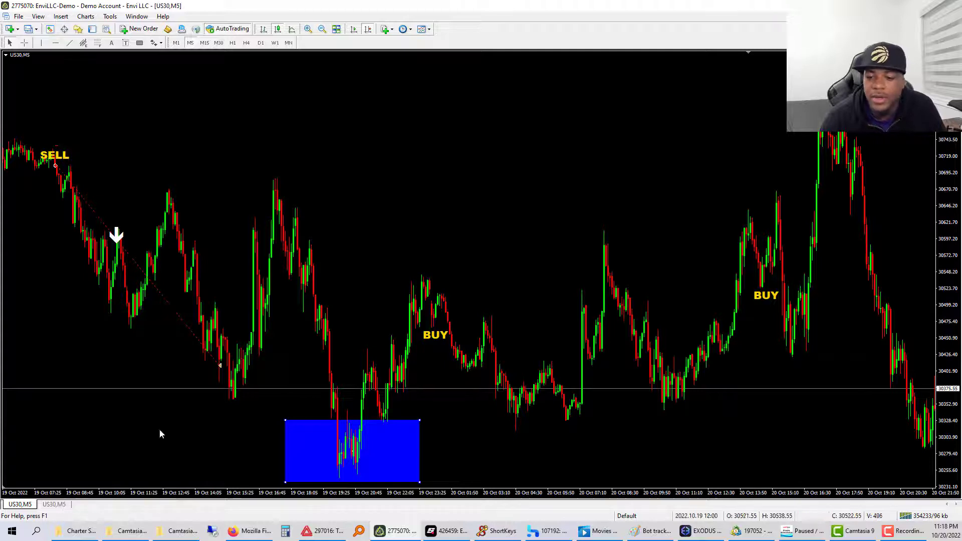
pyautogui.scroll(2, 514, 362)
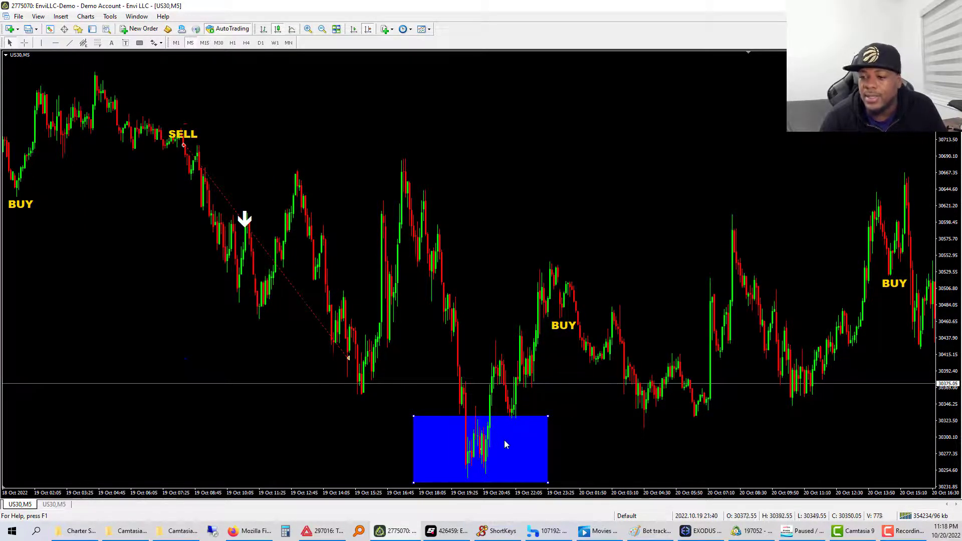
pyautogui.scroll(-4, 503, 441)
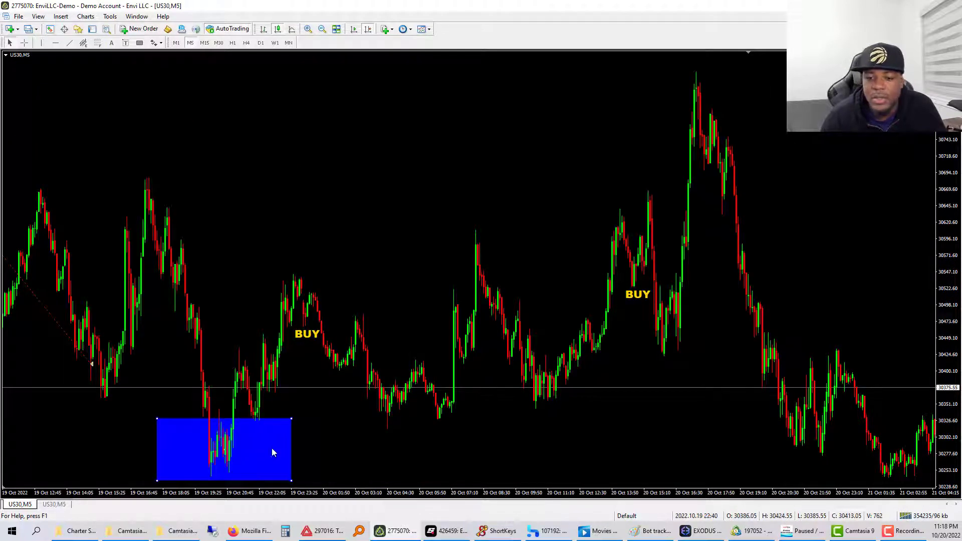
pyautogui.scroll(2, 271, 453)
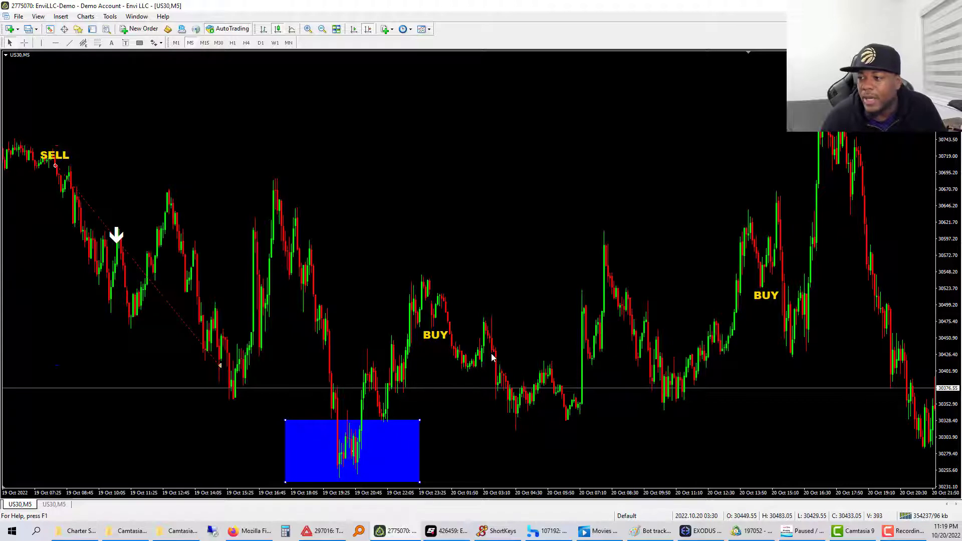
# - Move the rectangle up onto the 20 October afternoon peak that follows the second BUY signal
pyautogui.scroll(-1, 491, 354)
pyautogui.moveTo(326, 450); pyautogui.dragTo(264, 408)
pyautogui.moveTo(168, 457); pyautogui.dragTo(667, 103)
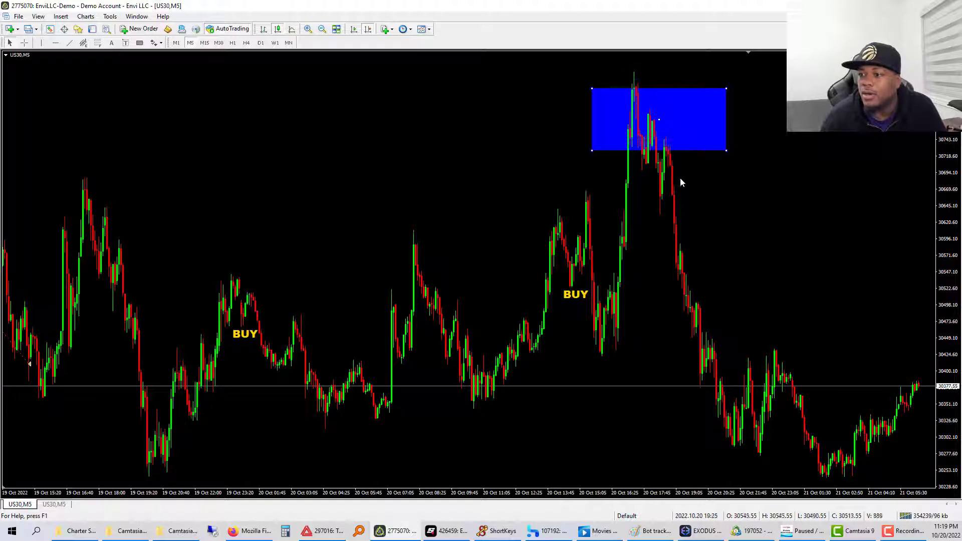
# - Move the rectangle onto the lows of late 20 to early 21 October and resize it from about 30325 down to 30230
pyautogui.press('End')
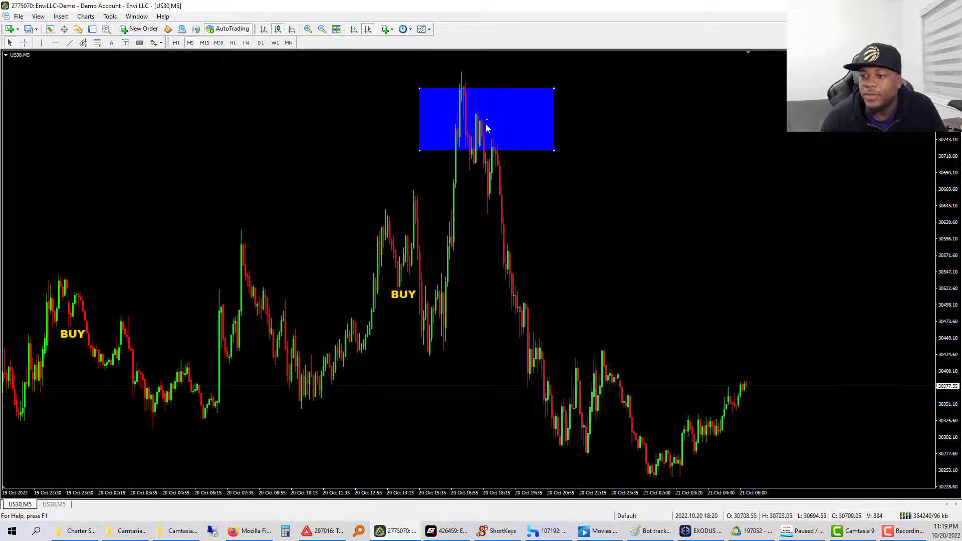
pyautogui.moveTo(489, 127); pyautogui.dragTo(596, 452)
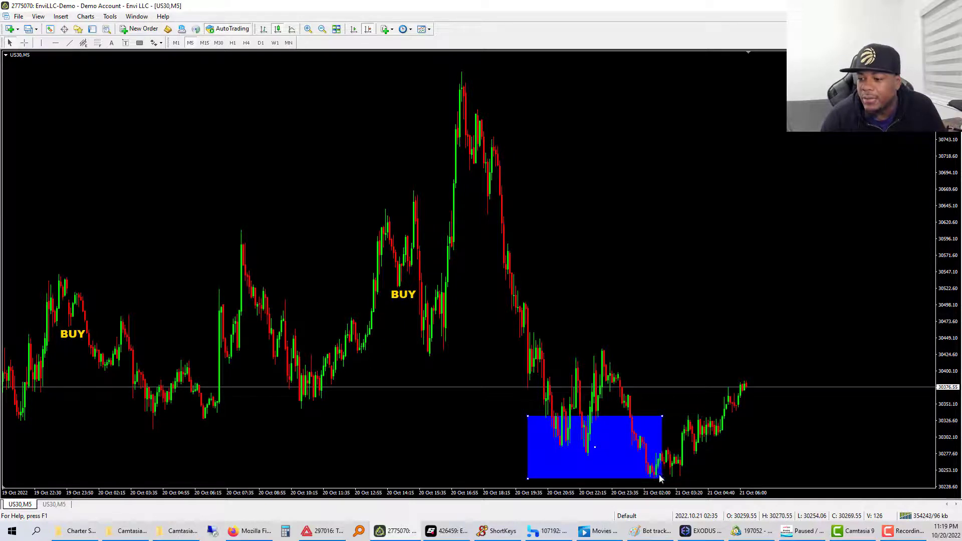
pyautogui.moveTo(660, 476); pyautogui.dragTo(706, 484)
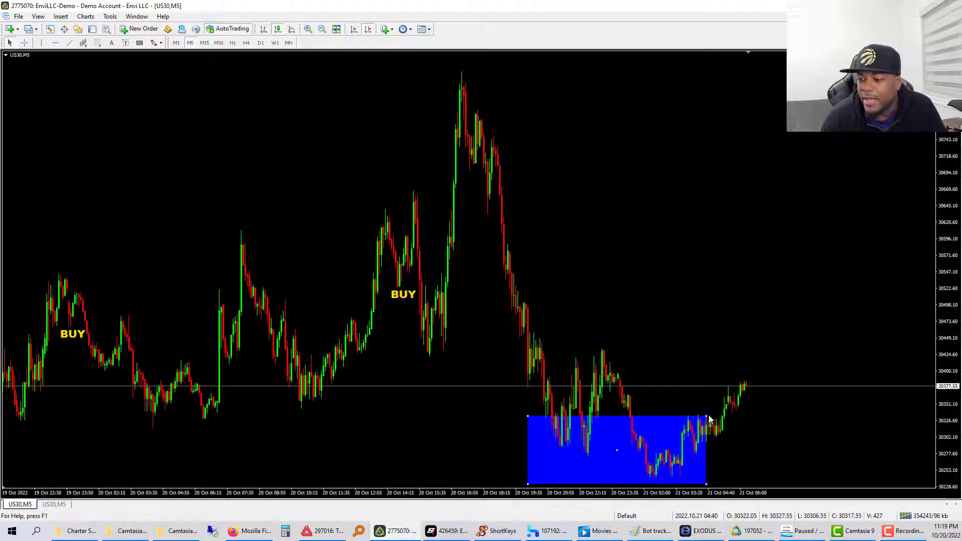
pyautogui.moveTo(709, 420); pyautogui.dragTo(702, 422)
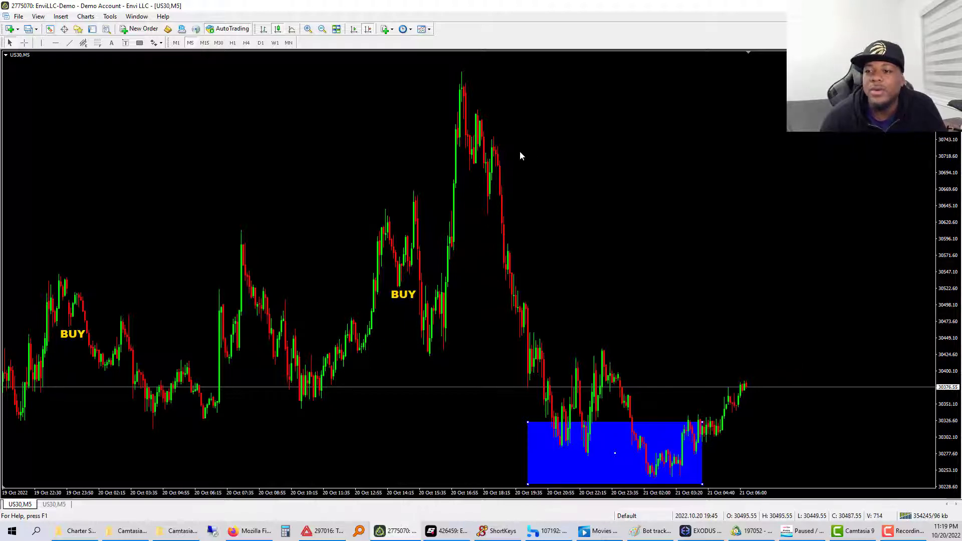
# - Move the rectangle back onto the 20 October peak and resize it from about 30845 down to 30705
pyautogui.hscroll(-5, 539, 186)
pyautogui.hscroll(5, 540, 186)
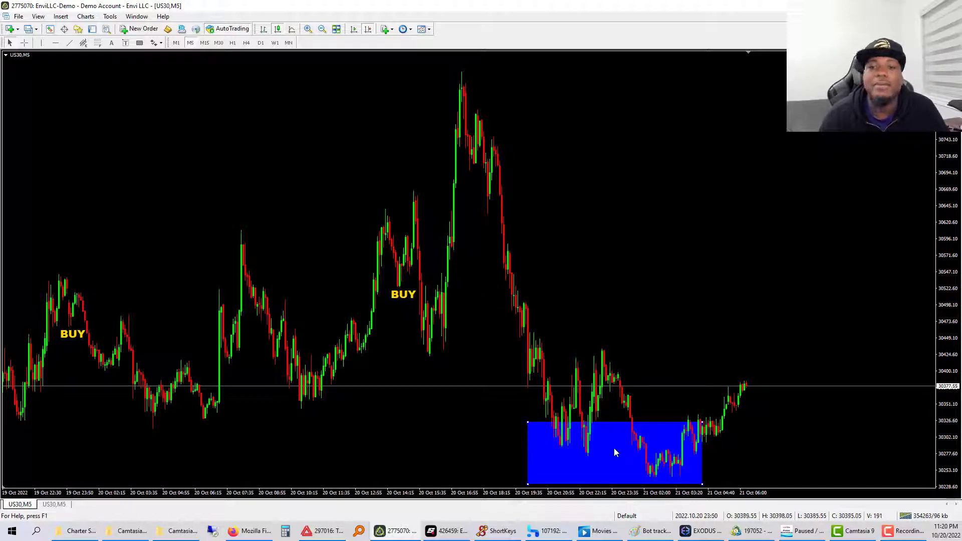
pyautogui.moveTo(616, 456); pyautogui.dragTo(477, 101)
pyautogui.moveTo(566, 130); pyautogui.dragTo(556, 165)
# - Draw a rectangle over the 14 October evening lows before the 17 October BUY signals, from about 29785 down to 29625
pyautogui.scroll(1, 501, 135)
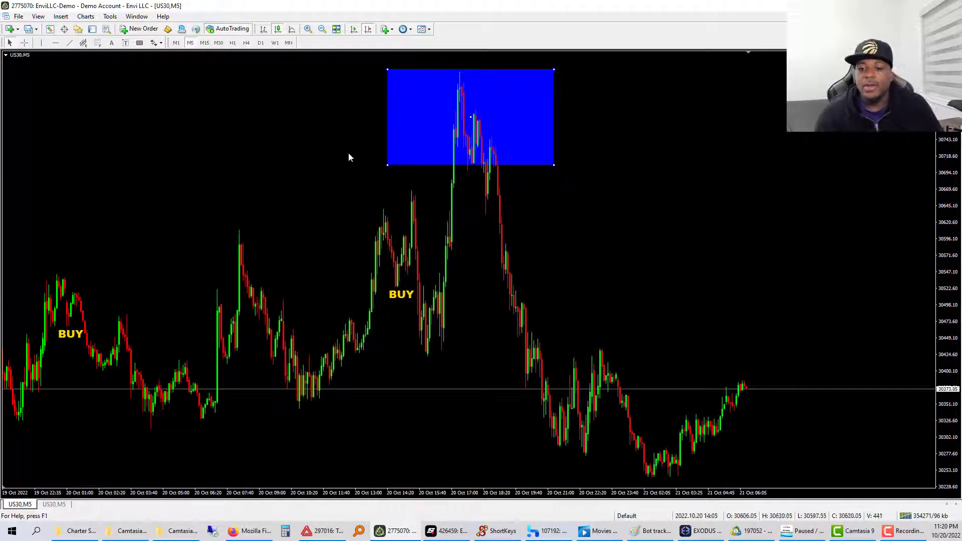
pyautogui.scroll(10, 341, 208)
pyautogui.scroll(15, 336, 210)
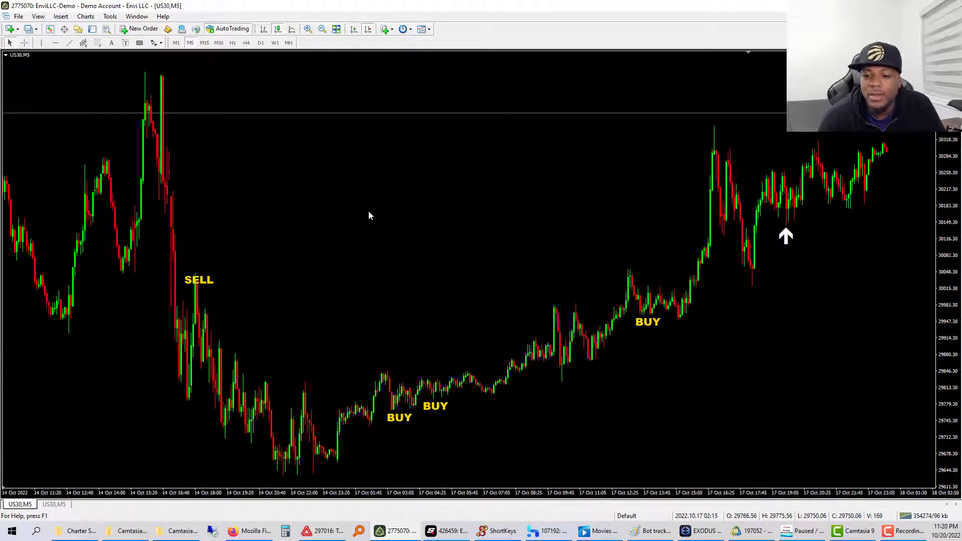
pyautogui.scroll(4, 368, 210)
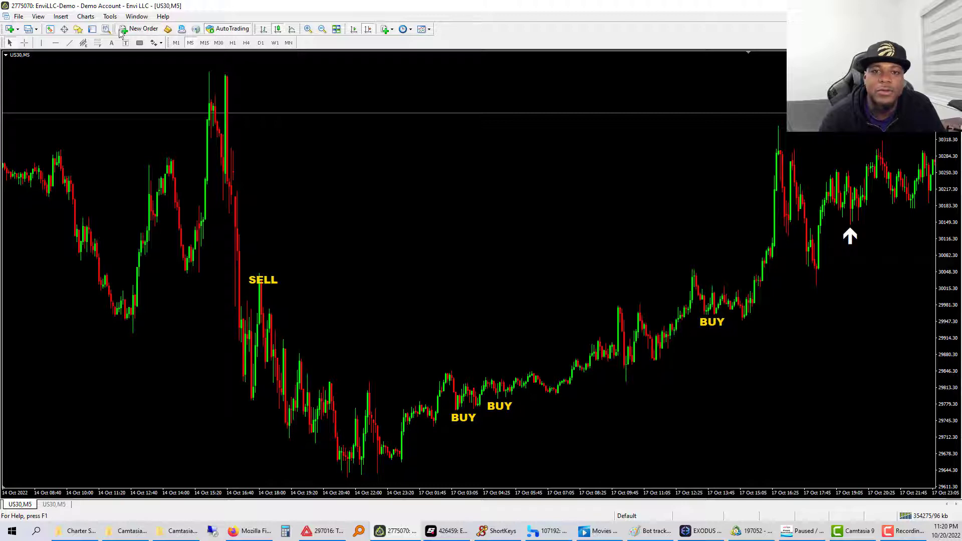
pyautogui.moveTo(288, 401)
pyautogui.mouseDown()
pyautogui.moveTo(440, 477)
pyautogui.moveTo(412, 480)
pyautogui.mouseUp()
# - Measure the drop from the 14 October high down to the lows inside the rectangle
pyautogui.middleClick(218, 100)
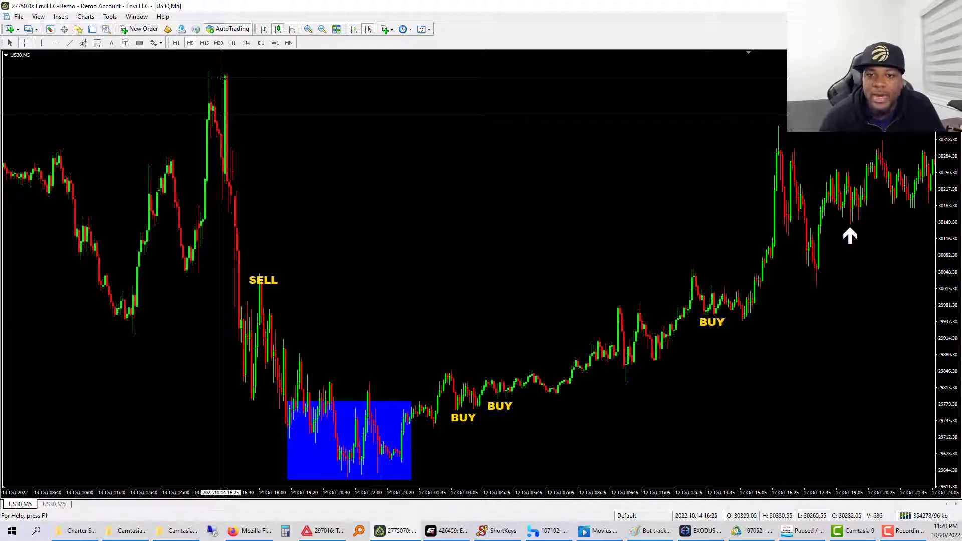
pyautogui.moveTo(221, 86); pyautogui.dragTo(359, 476)
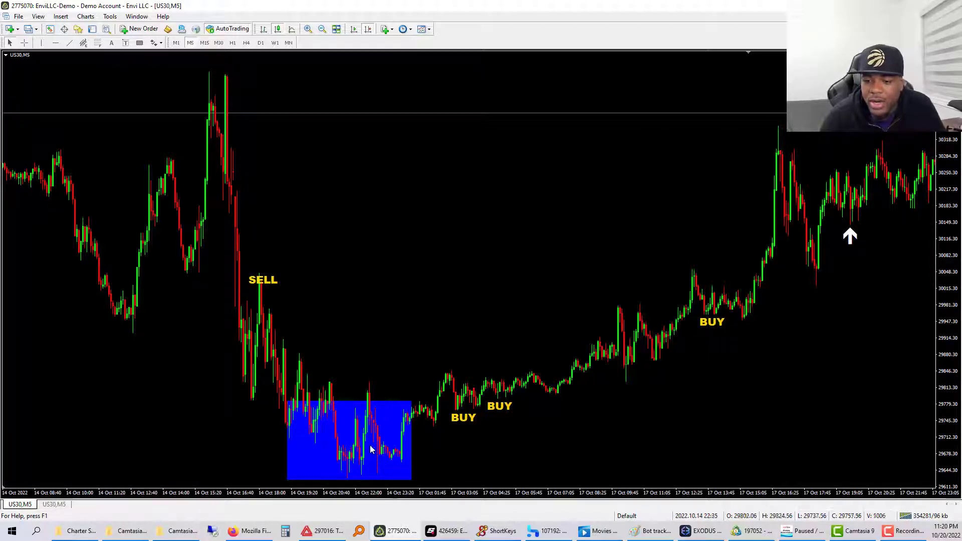
# - Place an up arrow below the first BUY signal of 17 October, at about 03:20
pyautogui.click(159, 43)
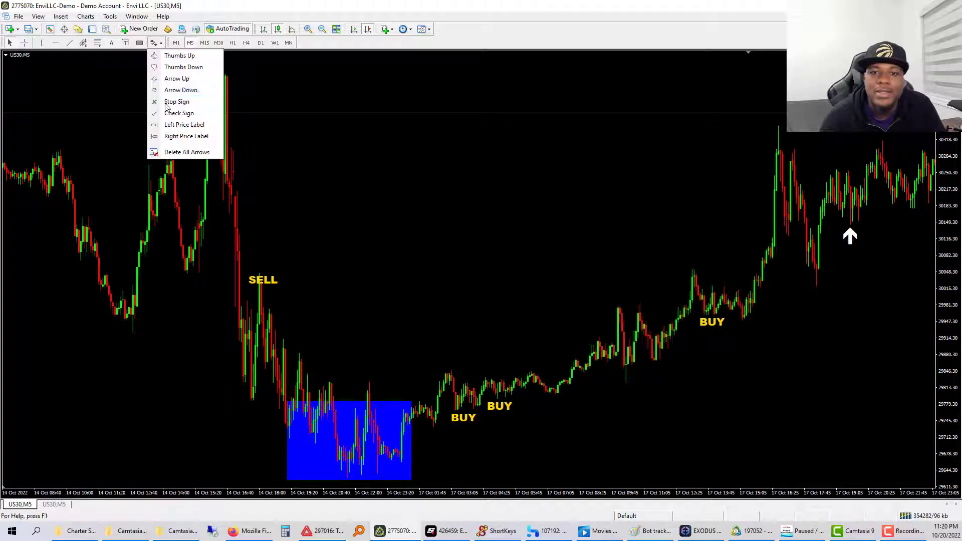
pyautogui.click(188, 83)
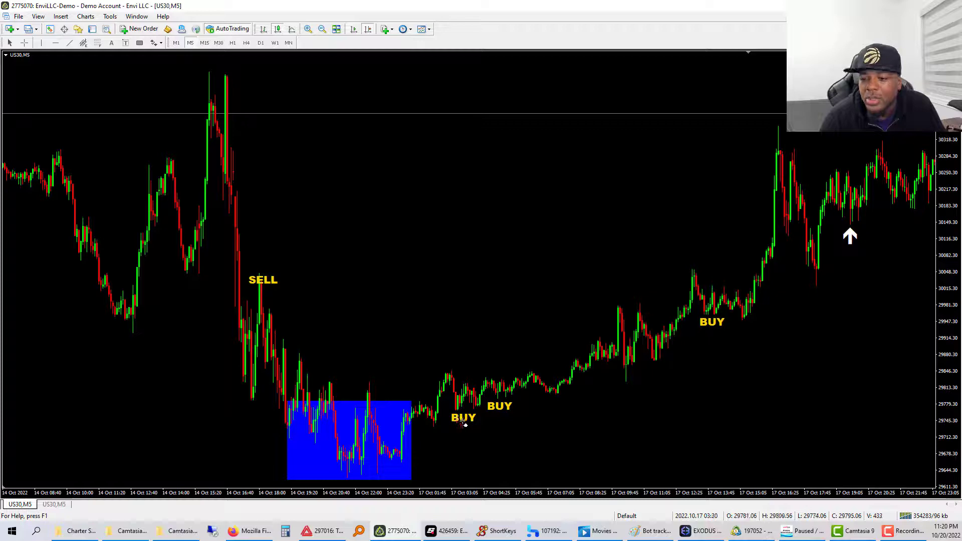
# - Compare the price level of the first 17 October BUY signal with the blue rectangle using the crosshair
pyautogui.middleClick(420, 416)
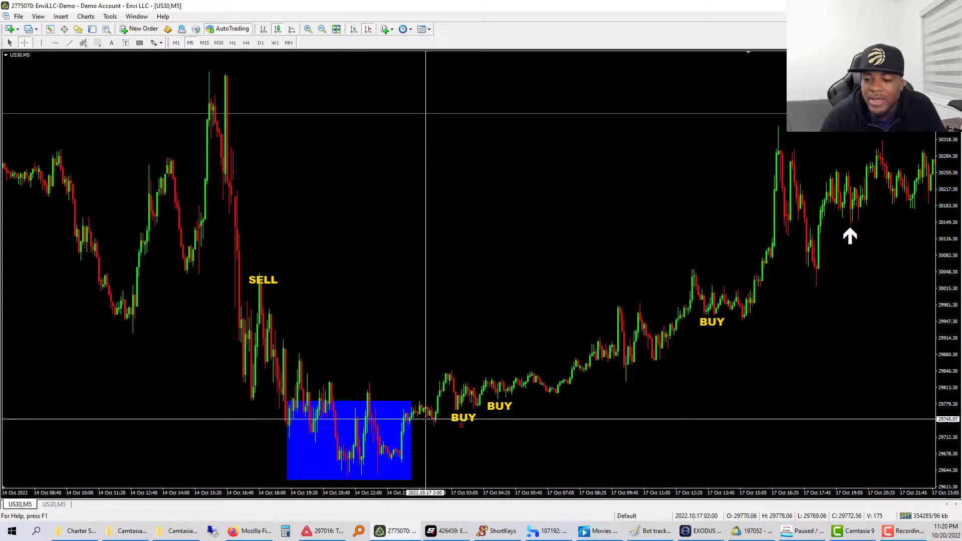
pyautogui.middleClick(362, 419)
pyautogui.middleClick(469, 418)
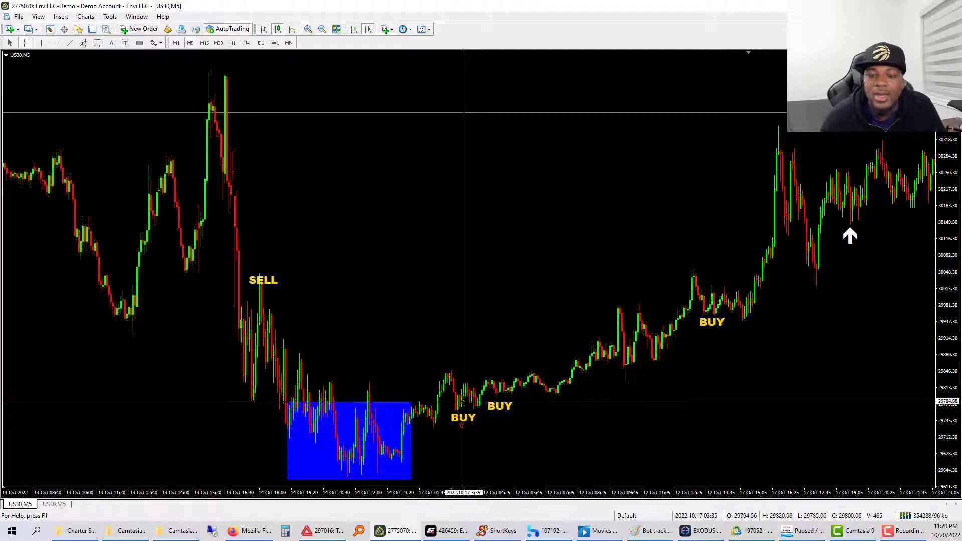
pyautogui.middleClick(465, 401)
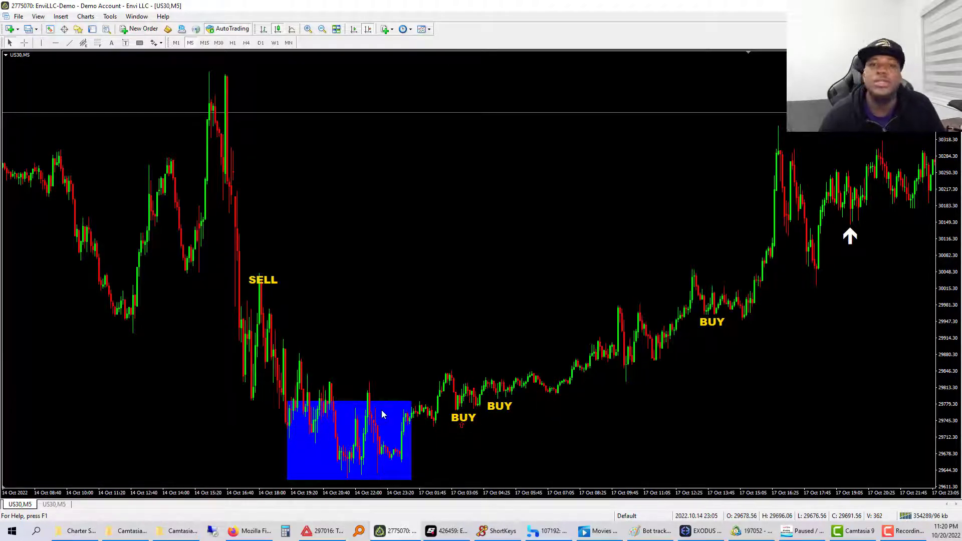
# - Examine the price structure from the 14 October SELL signal through the blue rectangle to the 17 October BUY signals
pyautogui.scroll(3, 451, 376)
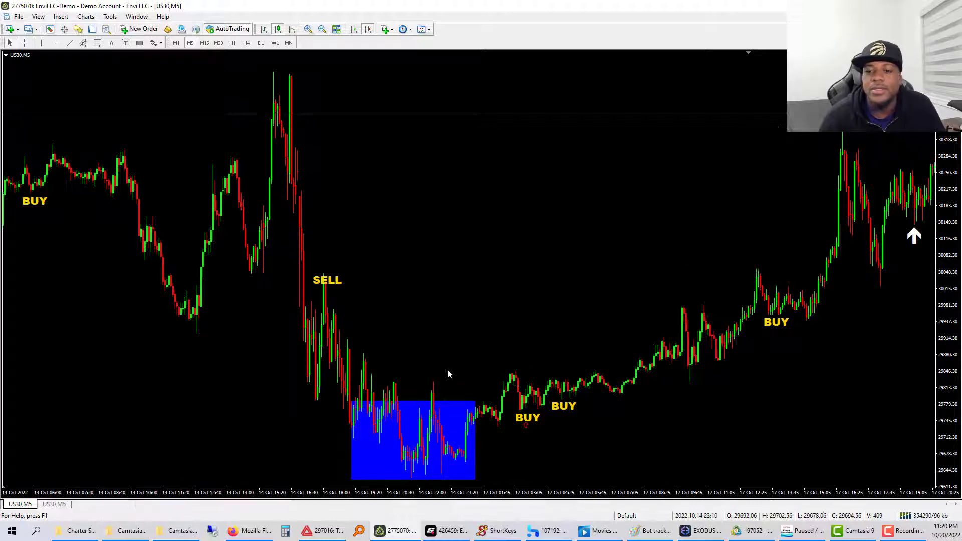
pyautogui.scroll(-6, 448, 373)
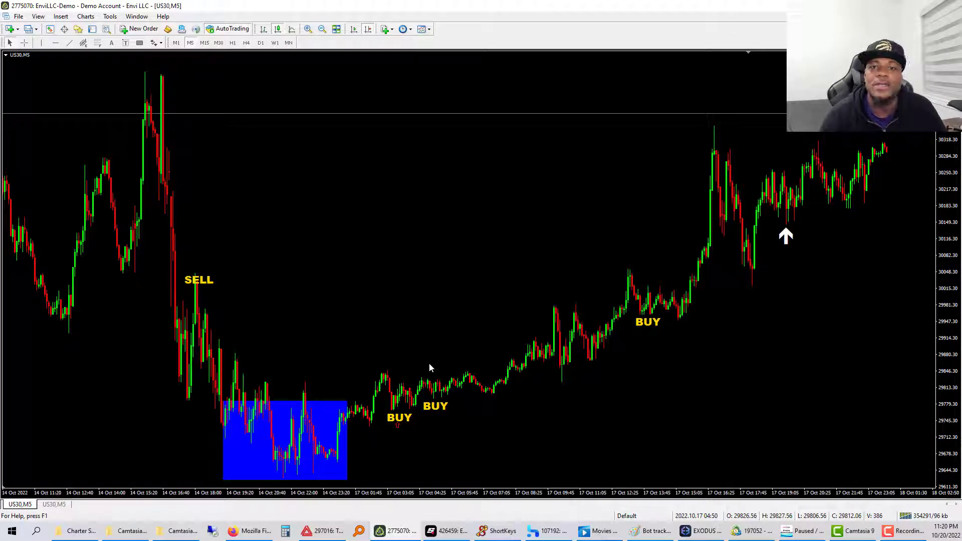
pyautogui.scroll(6, 330, 326)
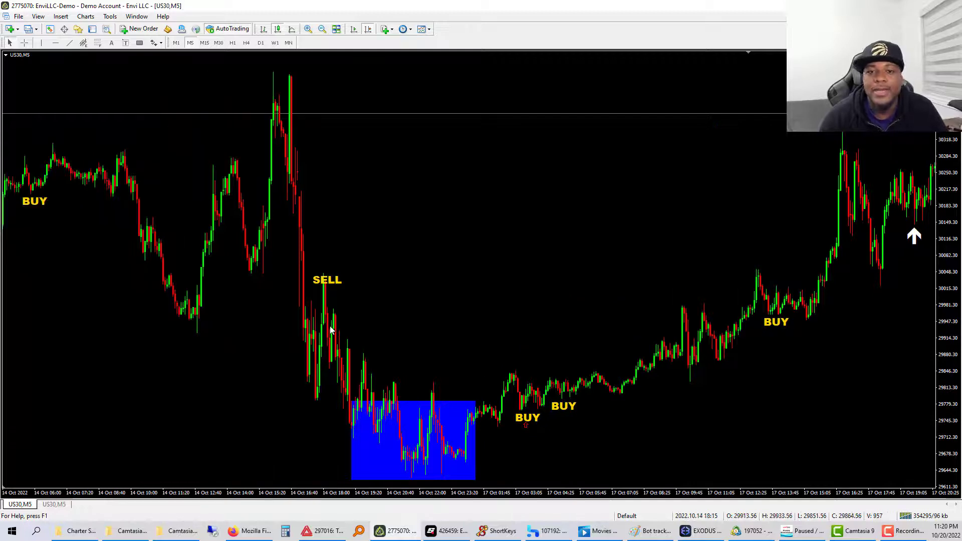
pyautogui.scroll(-6, 330, 330)
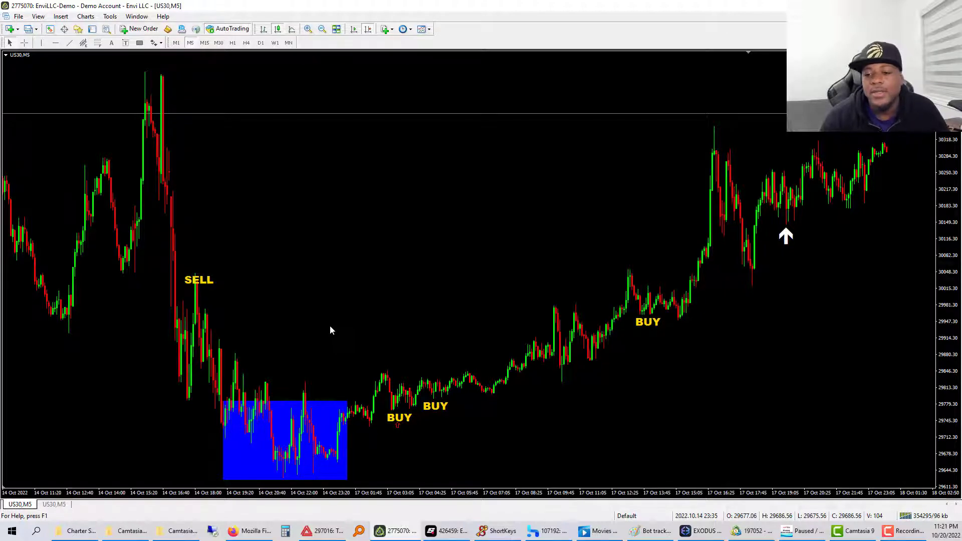
pyautogui.scroll(3, 329, 328)
pyautogui.scroll(3, 325, 329)
pyautogui.scroll(-8, 324, 329)
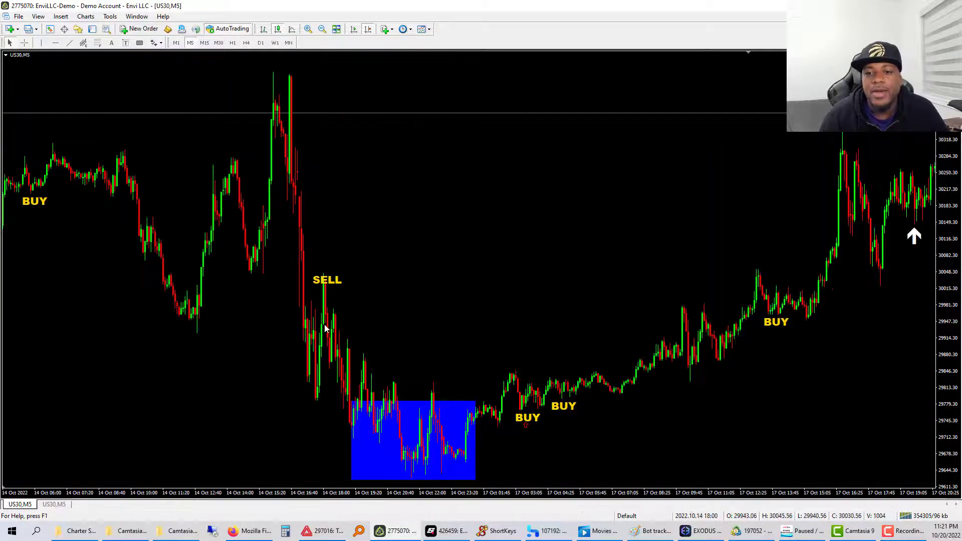
pyautogui.scroll(2, 325, 329)
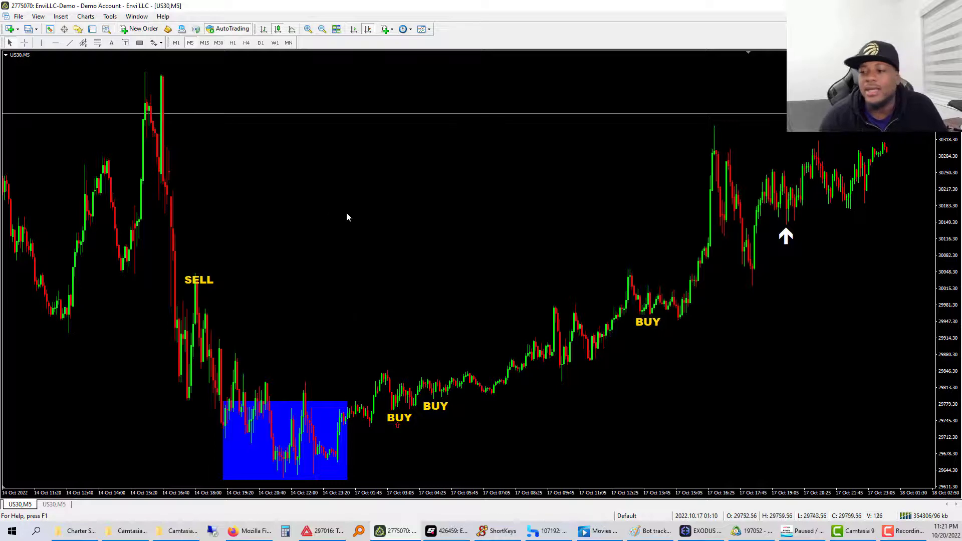
pyautogui.scroll(-1, 347, 212)
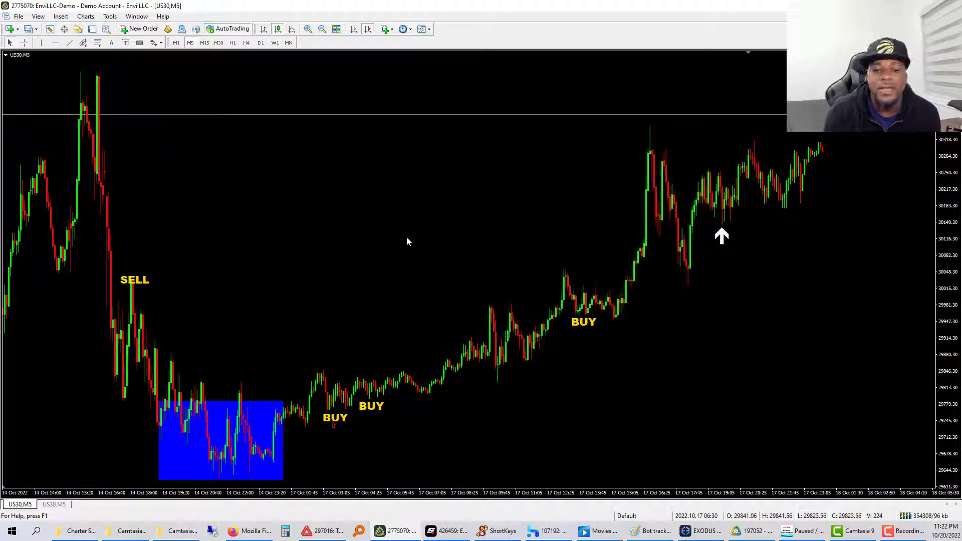
# - Remove the expert advisor from the manager US30 M5 chart and return to the chart with the BUY and SELL signals
pyautogui.click(54, 504)
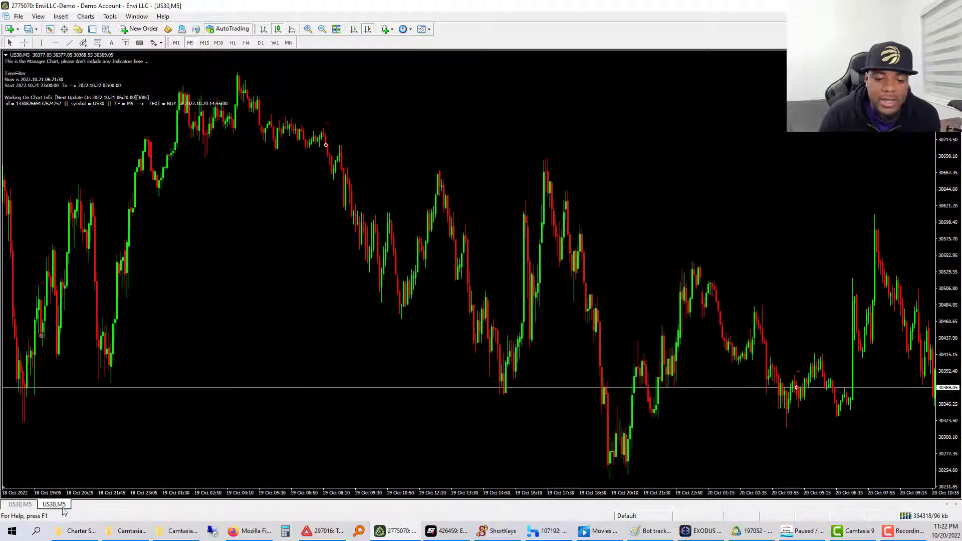
pyautogui.rightClick(306, 236)
pyautogui.moveTo(367, 321)
pyautogui.click(443, 325)
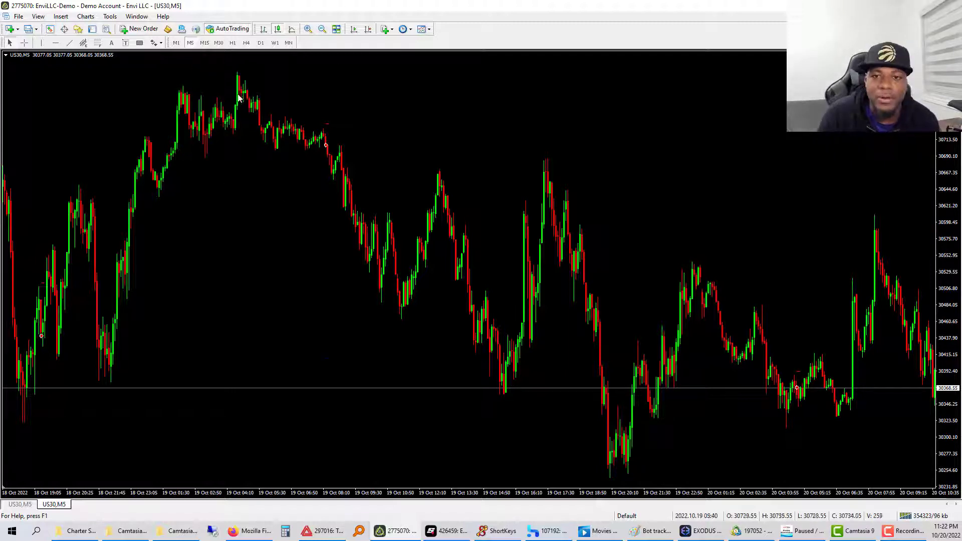
pyautogui.click(28, 505)
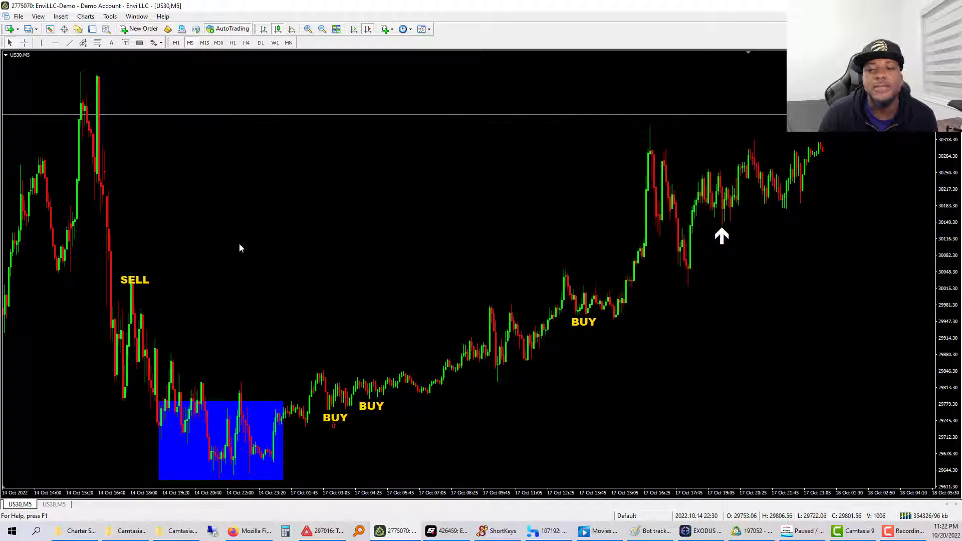
# - Open a new demo account on EnviLLC-Demo with a 5000 USD deposit, 1:500 leverage and newsletter consent, and check its balance
pyautogui.click(19, 16)
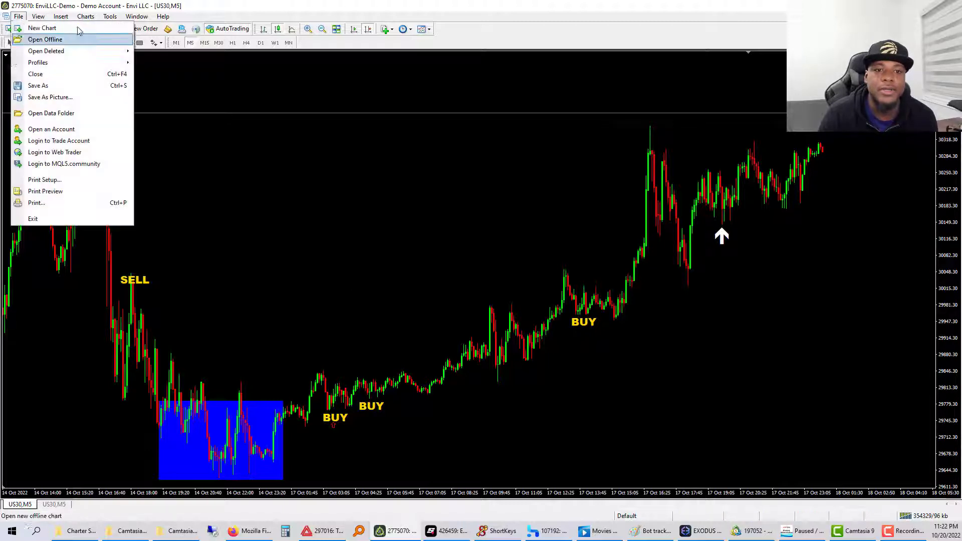
pyautogui.click(55, 130)
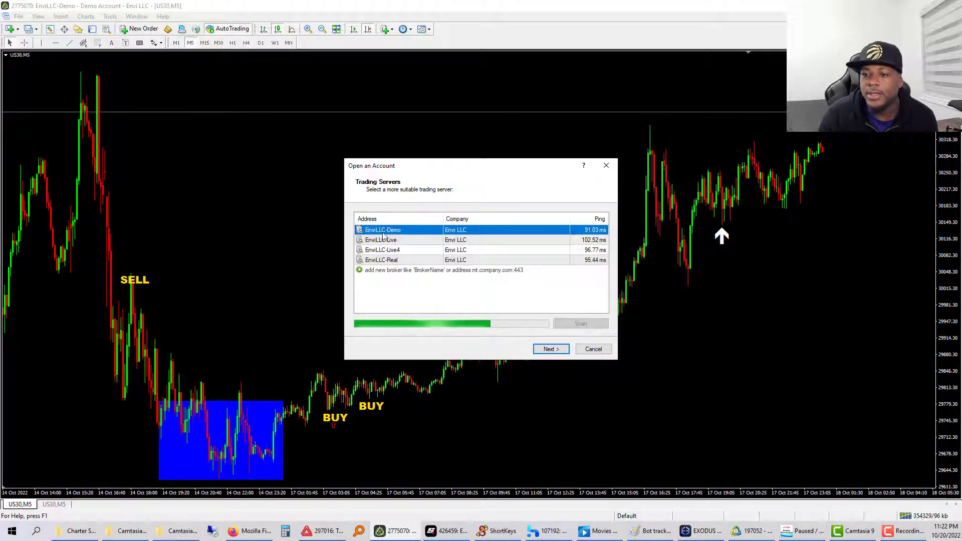
pyautogui.click(552, 350)
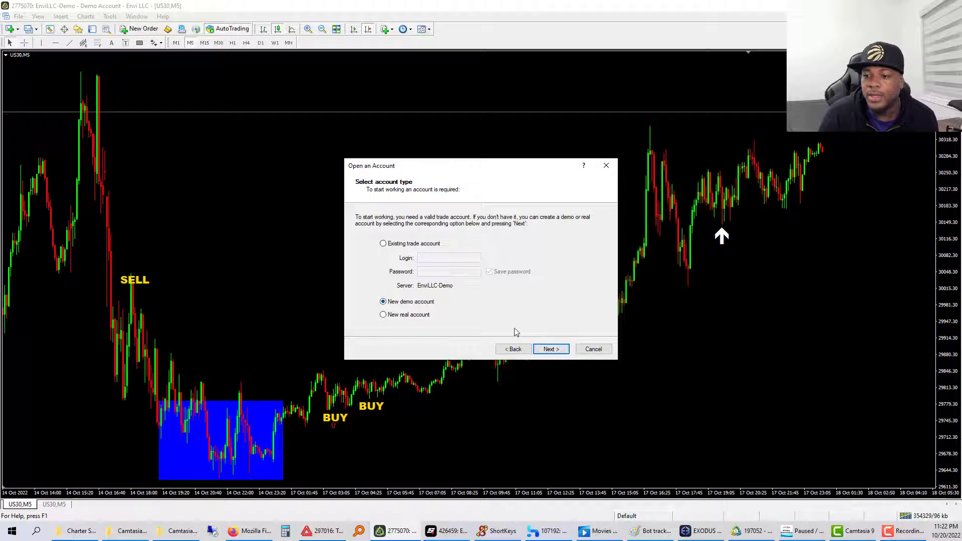
pyautogui.click(552, 349)
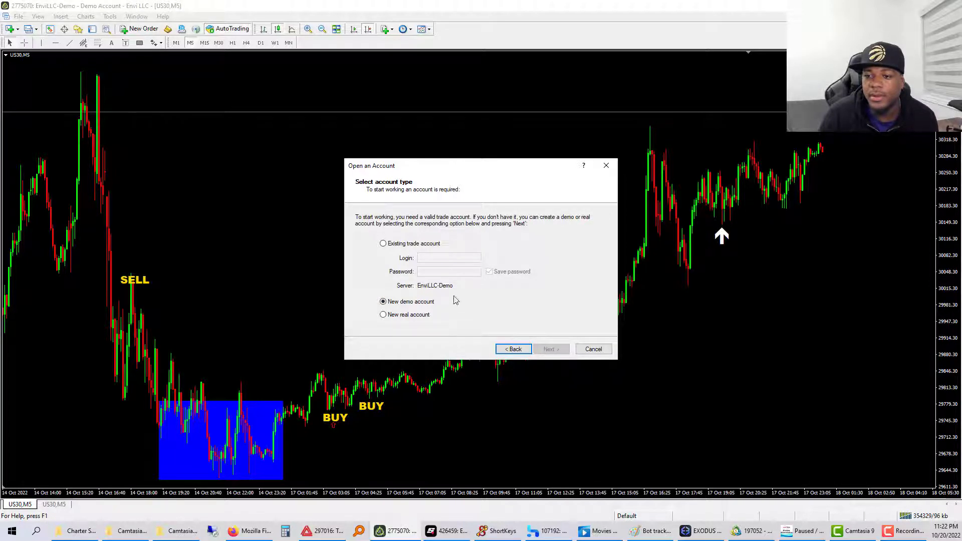
pyautogui.click(406, 324)
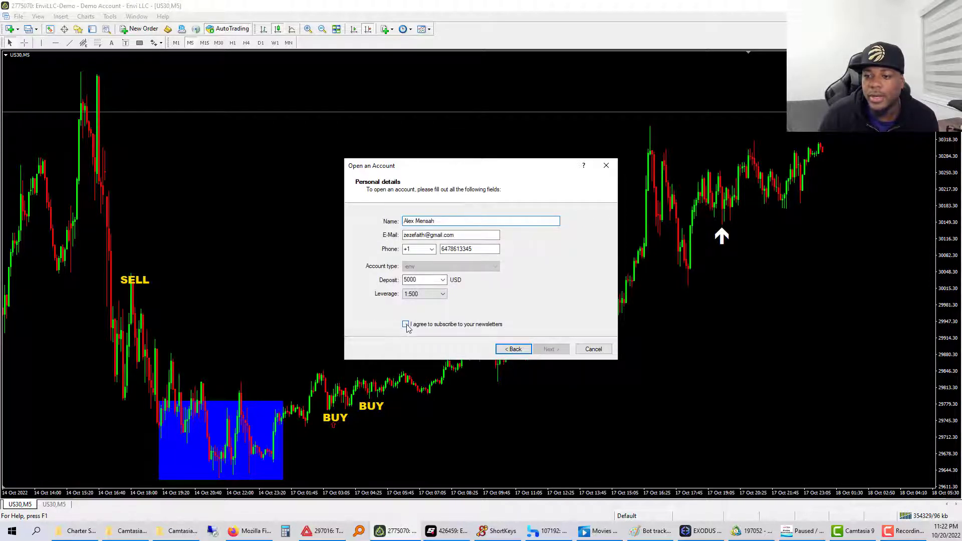
pyautogui.click(551, 350)
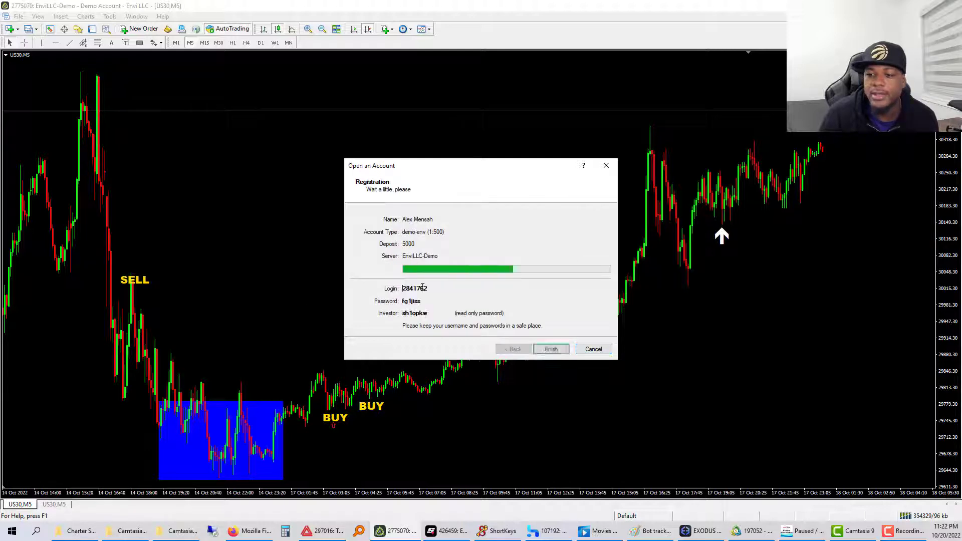
pyautogui.click(551, 350)
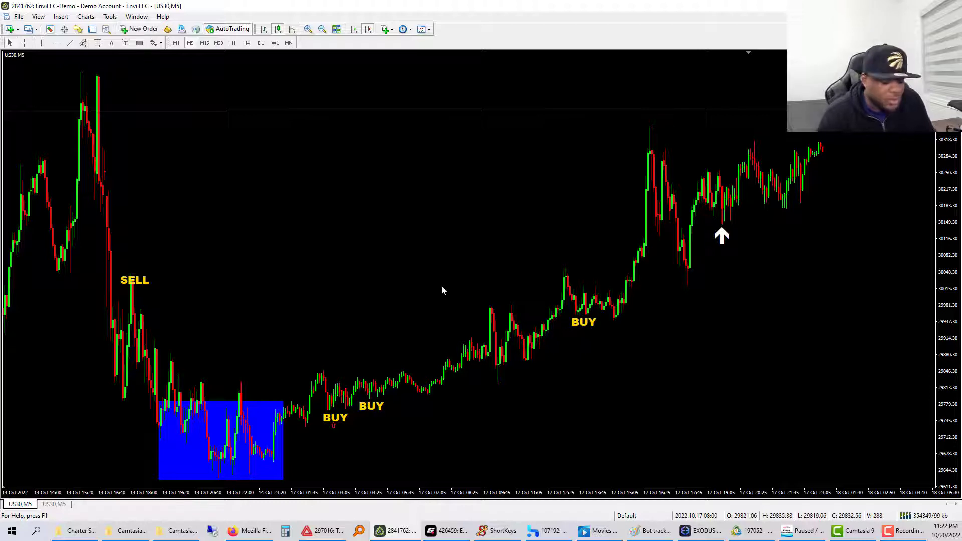
pyautogui.hotkey('ctrl', 't')
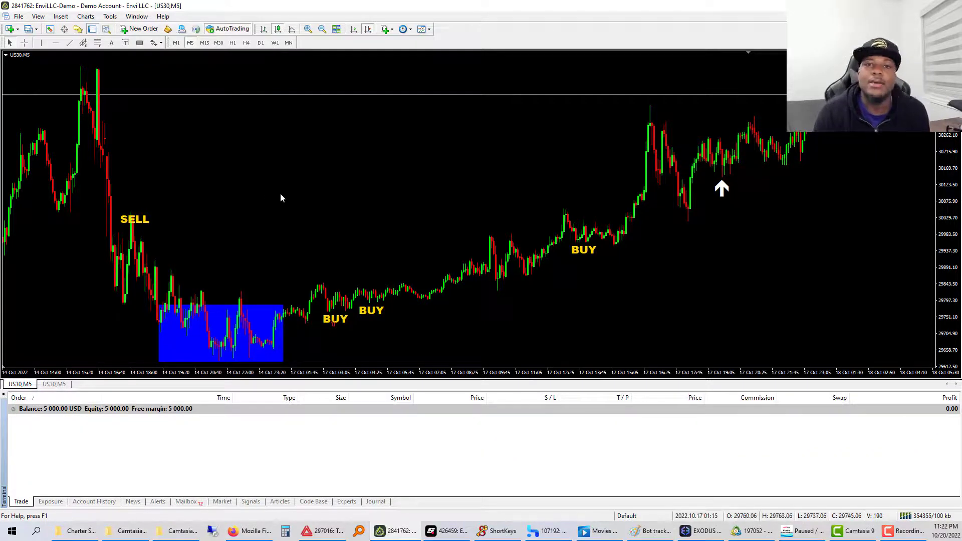
pyautogui.hotkey('ctrl', 't')
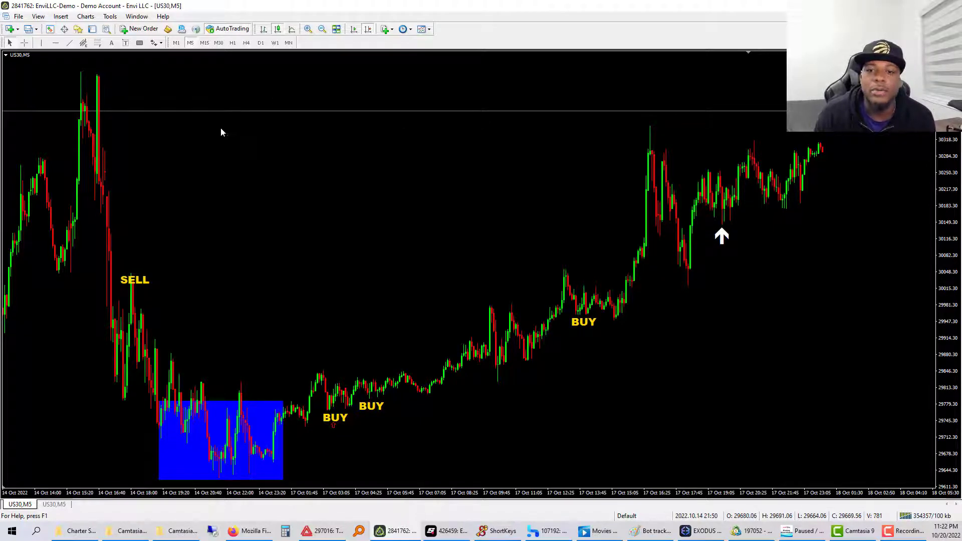
# - Review the BUY and SELL signals on the US30 M5 chart from 14 to 20 October
pyautogui.hscroll(-2, 224, 139)
pyautogui.hscroll(6, 223, 138)
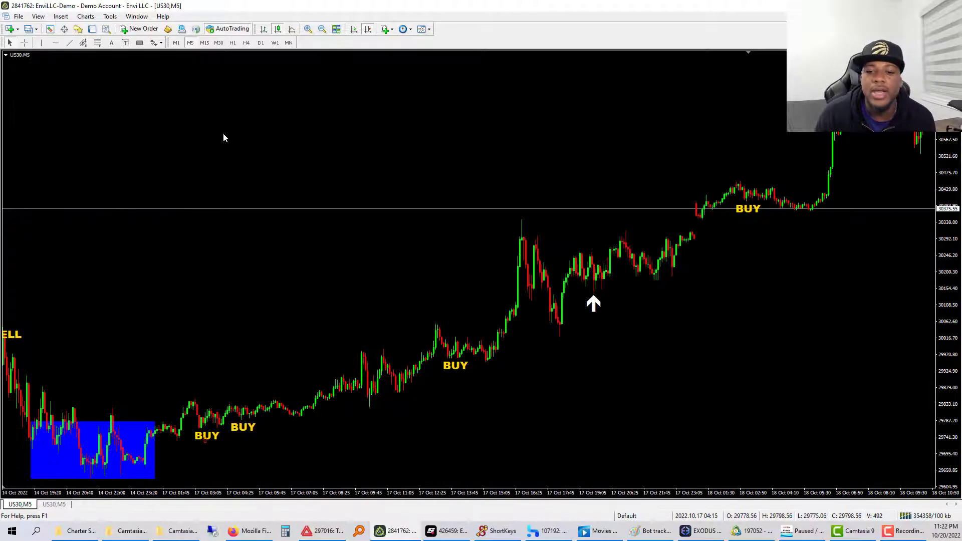
pyautogui.hscroll(-4, 223, 139)
pyautogui.hscroll(4, 230, 149)
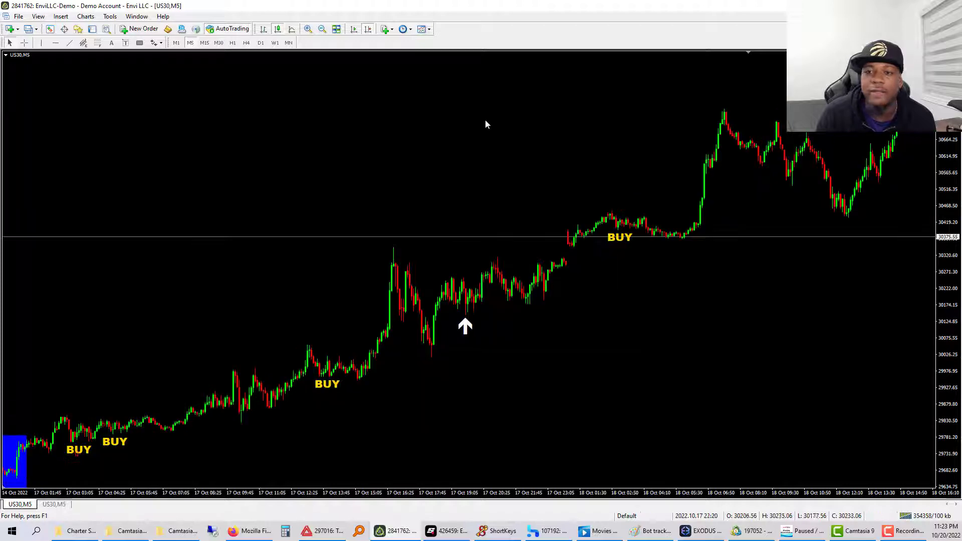
pyautogui.hscroll(-1, 440, 121)
pyautogui.hscroll(-3, 280, 136)
pyautogui.hscroll(10, 230, 142)
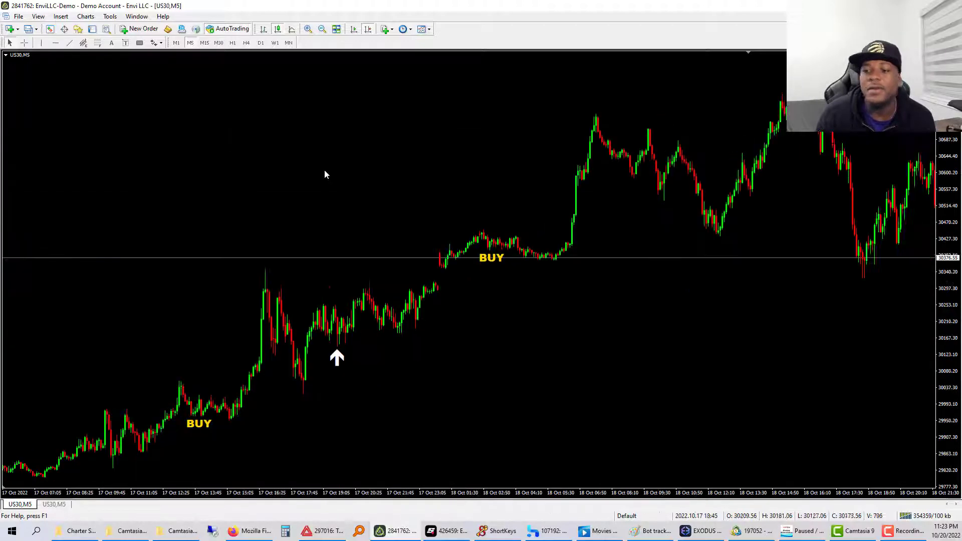
pyautogui.hscroll(8, 317, 194)
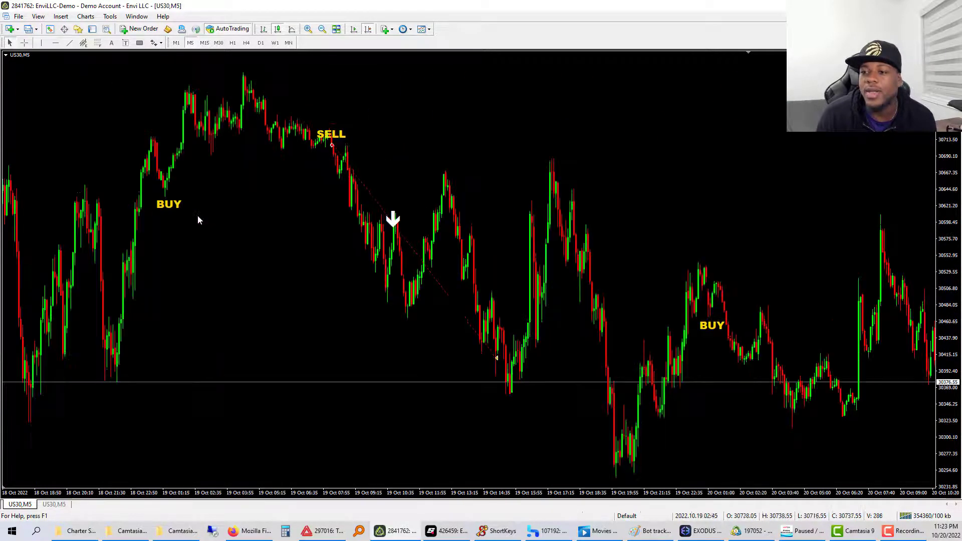
pyautogui.hscroll(-3, 198, 216)
pyautogui.hscroll(-12, 191, 226)
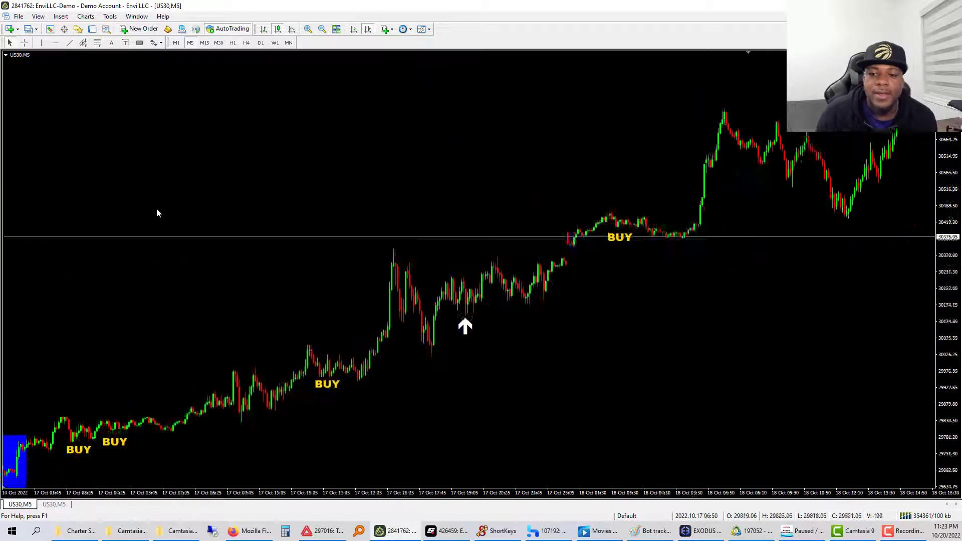
pyautogui.hscroll(-2, 156, 213)
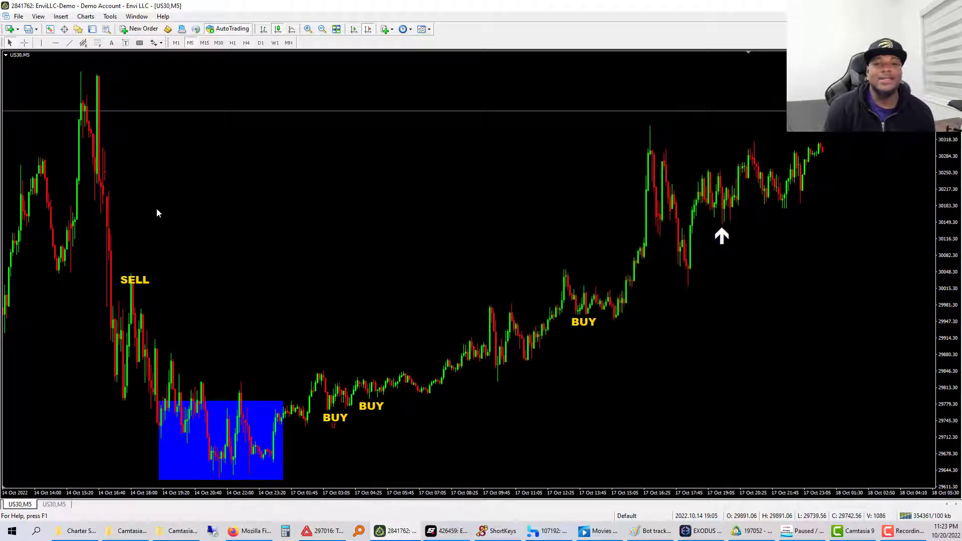